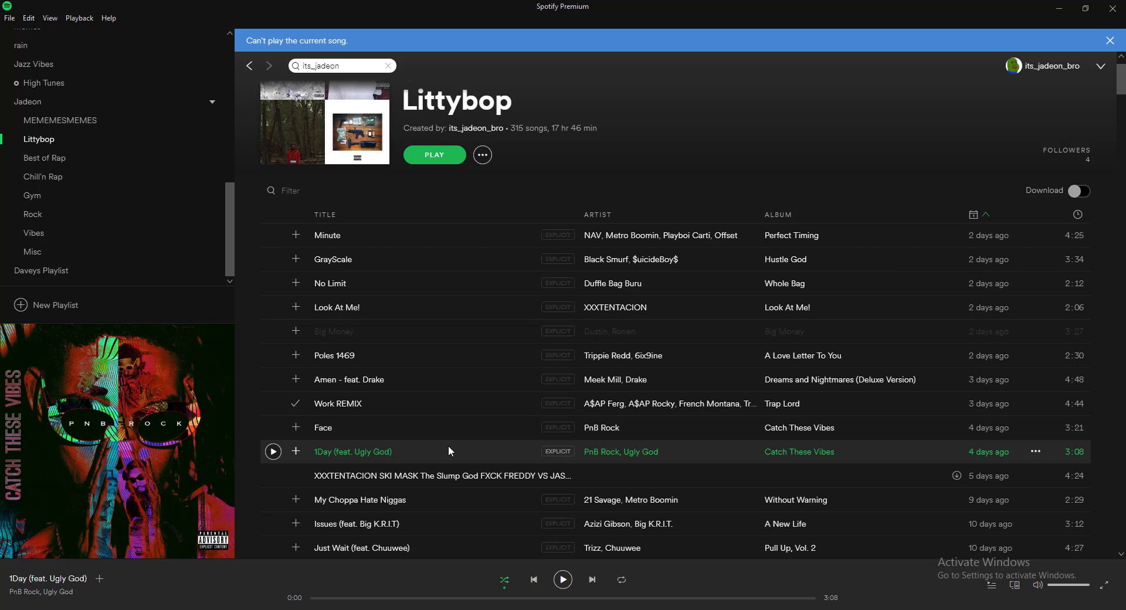
# Step: Start playing the track "1Day (feat. Ugly God)" and raise the system volume
pyautogui.press('XF86AudioPlay')
pyautogui.press('XF86AudioRaiseVolume')
pyautogui.press('XF86AudioRaiseVolume')
pyautogui.press('XF86AudioRaiseVolume')
pyautogui.press('XF86AudioRaiseVolume')
pyautogui.press('XF86AudioRaiseVolume')
pyautogui.press('XF86AudioRaiseVolume')
pyautogui.press('XF86AudioRaiseVolume')
pyautogui.press('XF86AudioRaiseVolume')
pyautogui.press('XF86AudioRaiseVolume')
pyautogui.press('XF86AudioRaiseVolume')
pyautogui.press('XF86AudioRaiseVolume')
pyautogui.press('XF86AudioRaiseVolume')
pyautogui.press('XF86AudioRaiseVolume')
pyautogui.press('XF86AudioRaiseVolume')
pyautogui.press('XF86AudioRaiseVolume')
pyautogui.press('XF86AudioRaiseVolume')
pyautogui.press('XF86AudioRaiseVolume')
pyautogui.press('XF86AudioRaiseVolume')
pyautogui.press('XF86AudioRaiseVolume')
pyautogui.press('XF86AudioRaiseVolume')
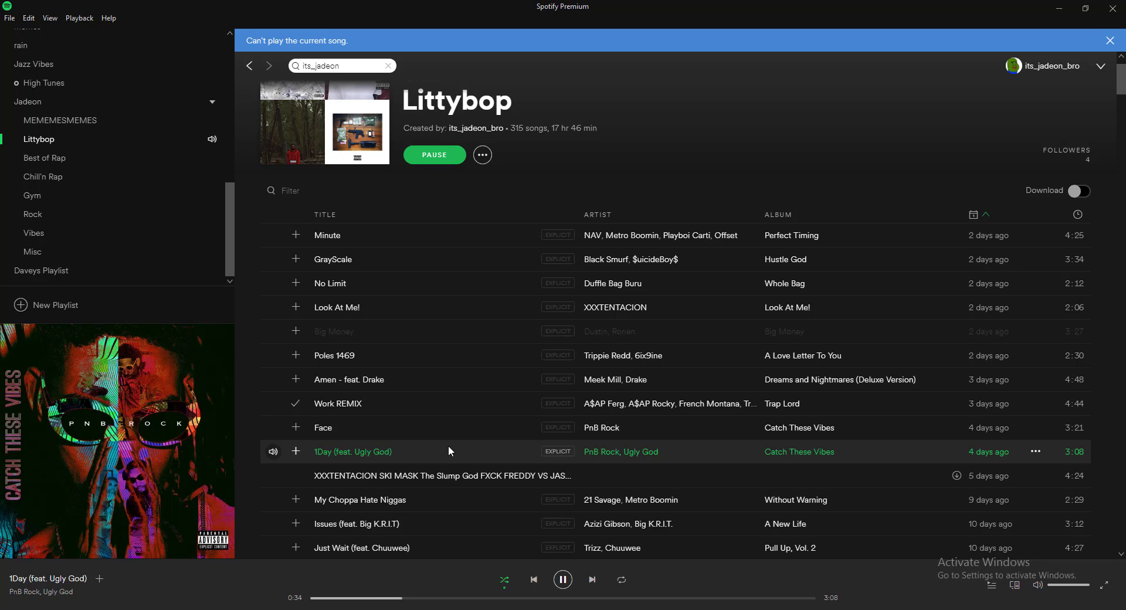
# Step: Pause the song and minimize the music player to return to the portrait photo in Photoshop
pyautogui.press('XF86AudioPlay')
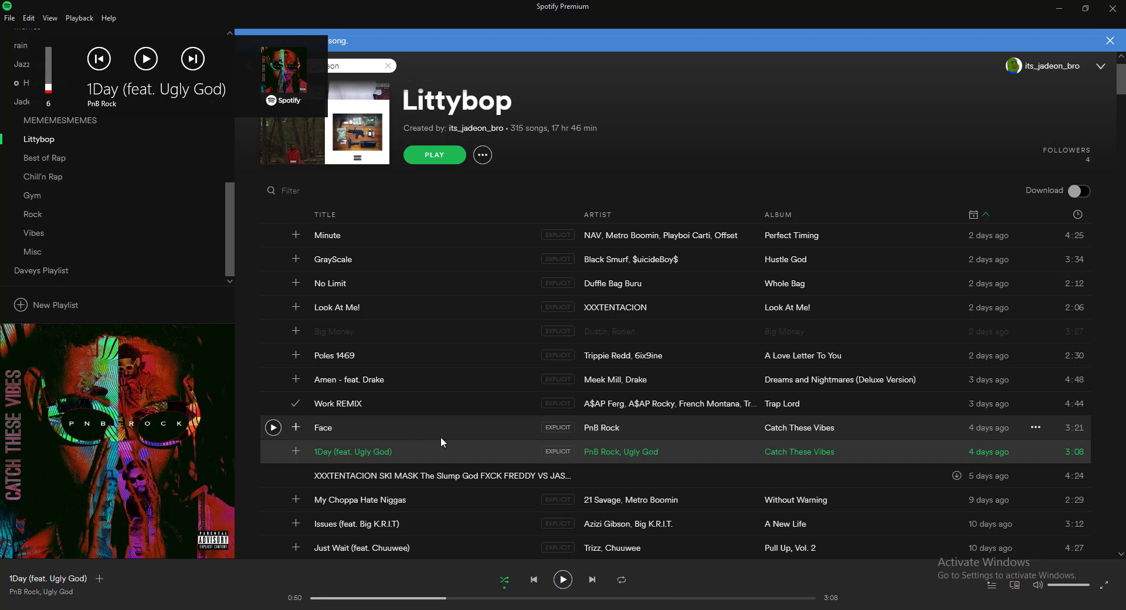
pyautogui.click(1055, 9)
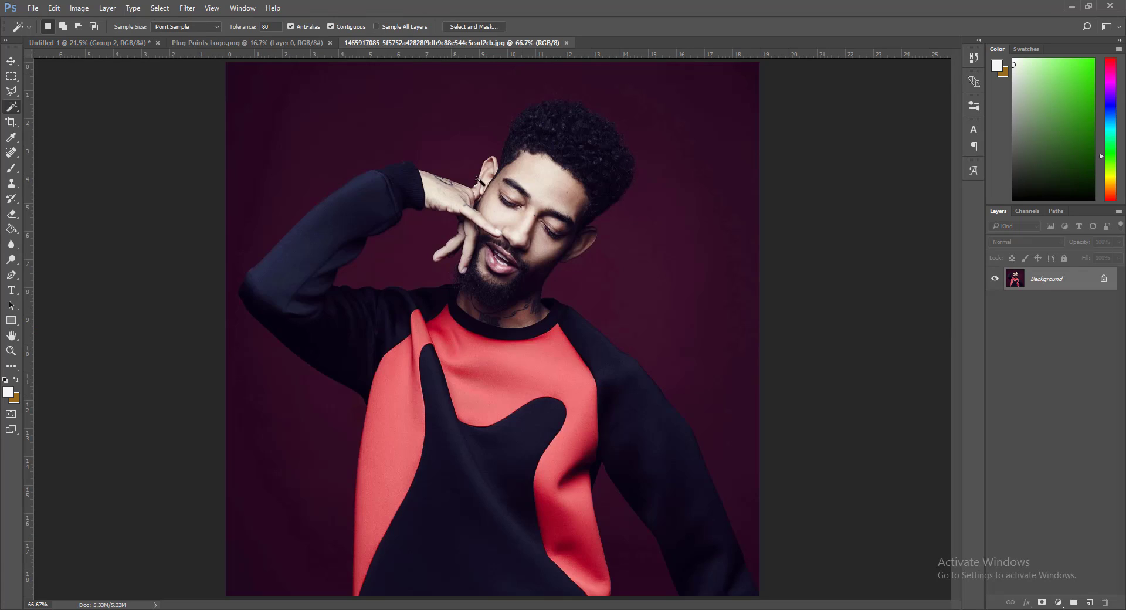
# Step: Duplicate the Background layer and delete the locked original
pyautogui.scroll(-2, 493, 264)
pyautogui.scroll(1, 493, 264)
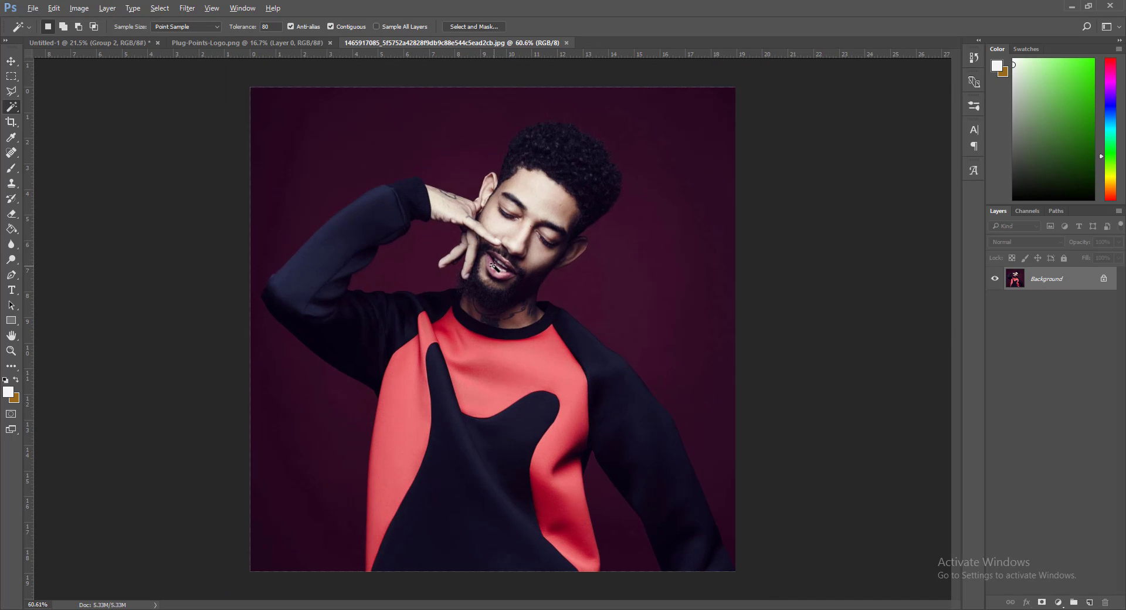
pyautogui.scroll(1, 493, 265)
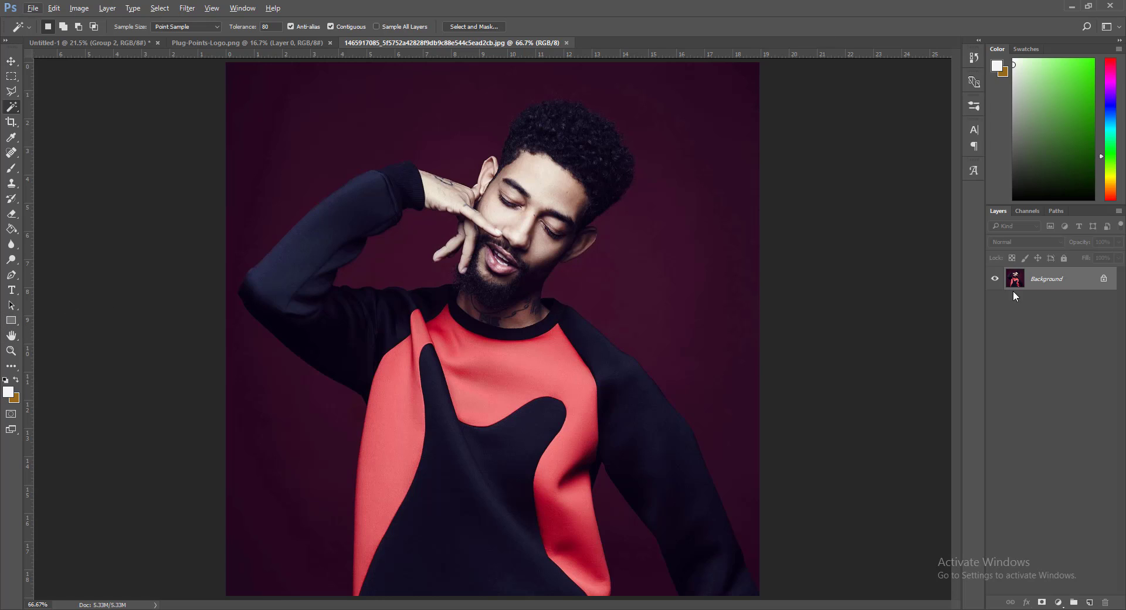
pyautogui.hotkey('ctrl', 'j')
pyautogui.click(1037, 311)
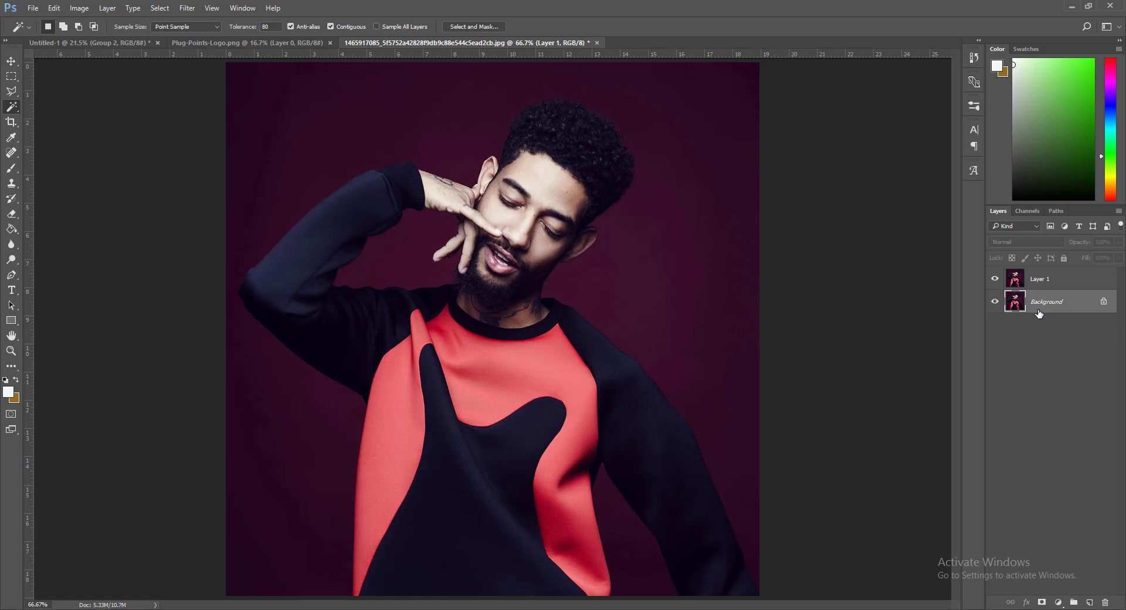
pyautogui.press('Delete')
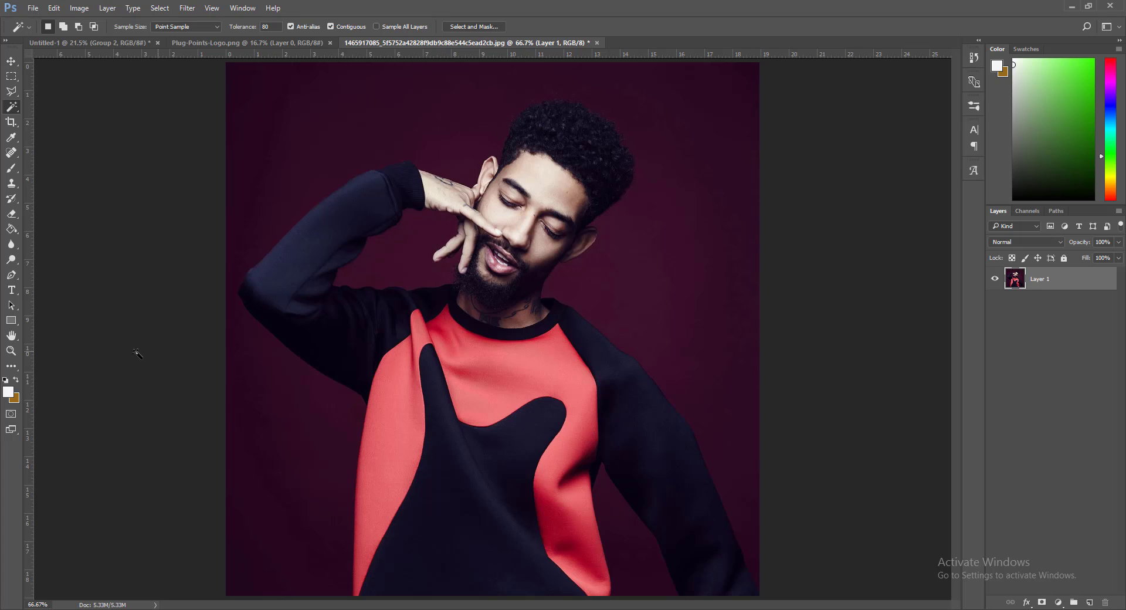
# Step: Add the text "1Day" over the raised arm and set its size to 251 pt
pyautogui.scroll(-2, 472, 369)
pyautogui.scroll(1, 454, 377)
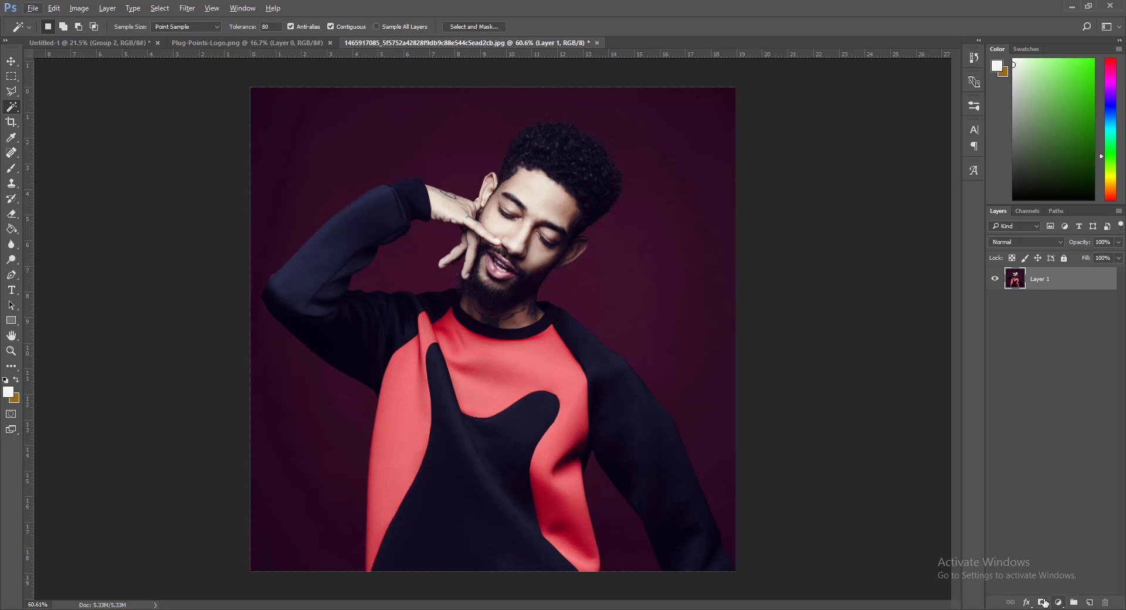
pyautogui.click(11, 290)
pyautogui.click(387, 293)
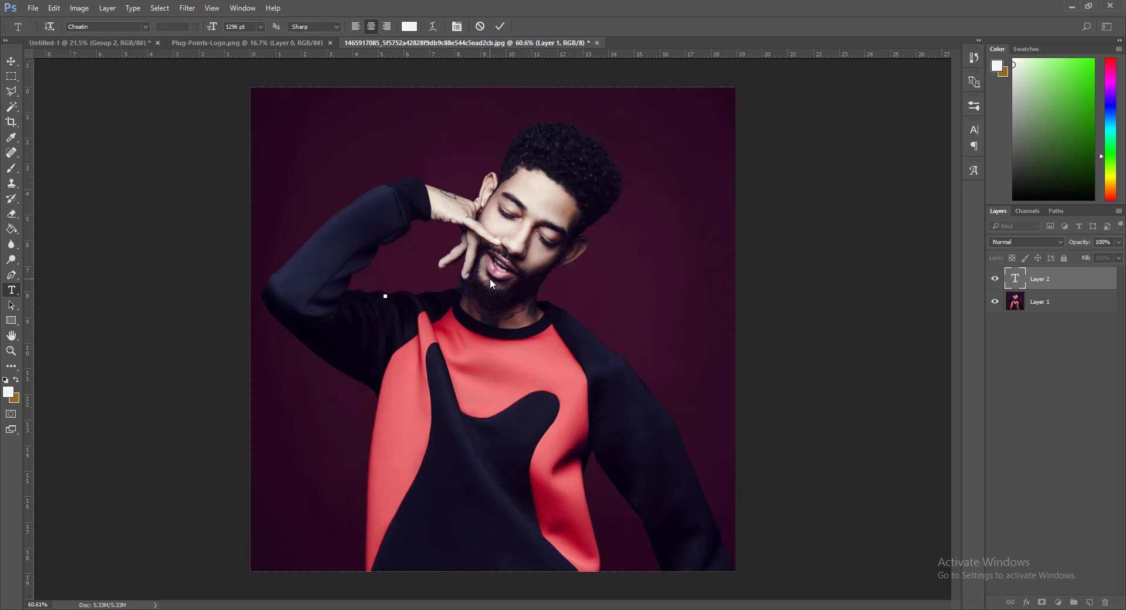
pyautogui.write('I')
pyautogui.write('Day')
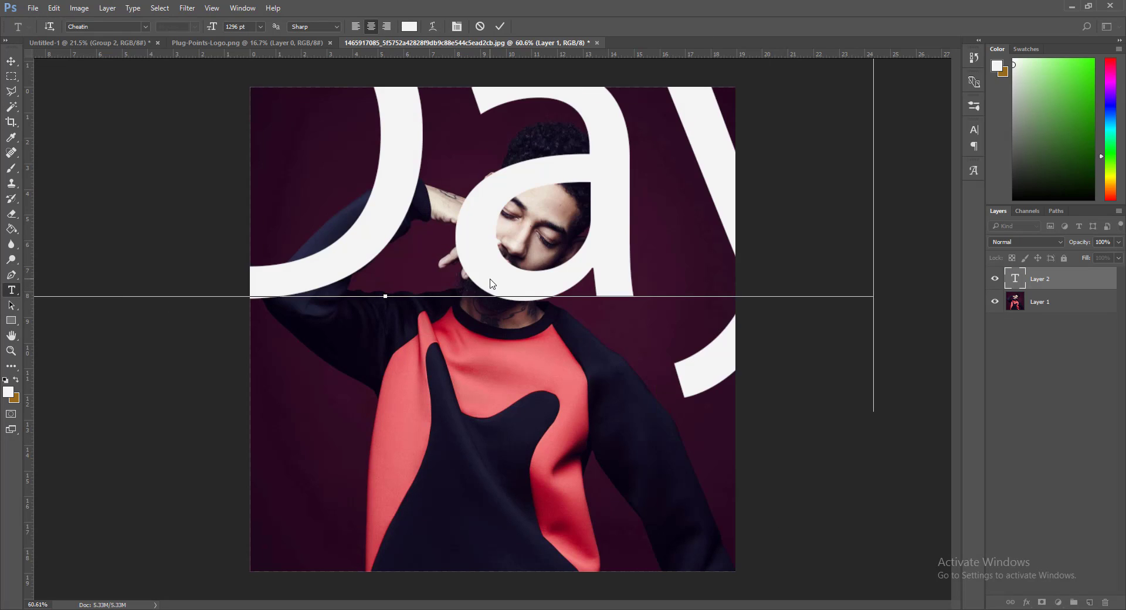
pyautogui.hotkey('ctrl', 'a')
pyautogui.moveTo(212, 27); pyautogui.dragTo(43, 140)
pyautogui.moveTo(139, 77); pyautogui.dragTo(104, 27)
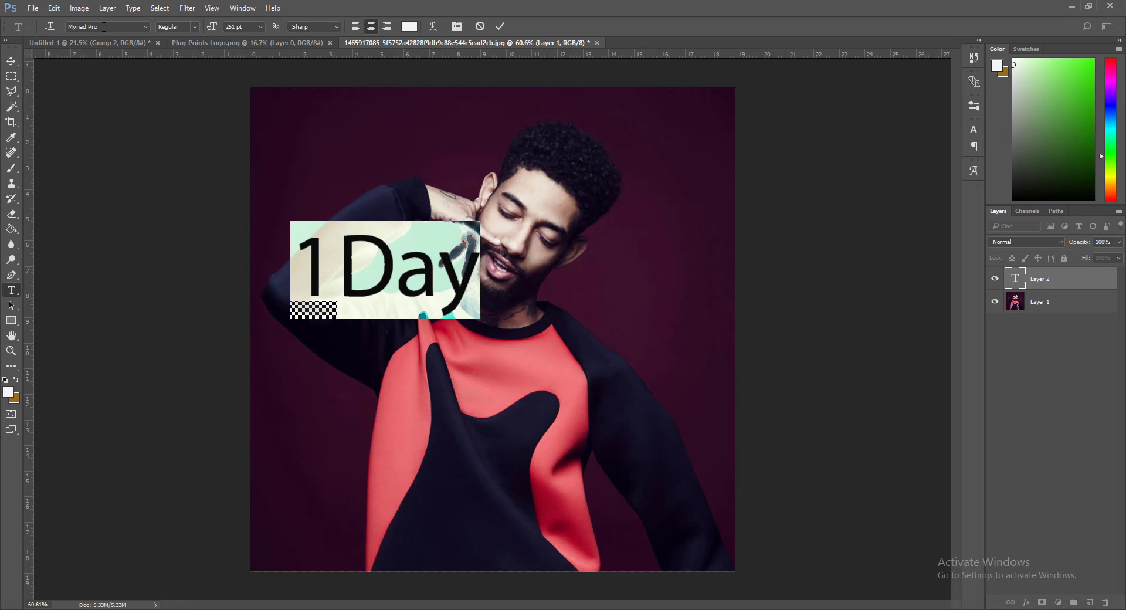
# Step: Try the Cheatin font on the "1Day" text
pyautogui.click(145, 27)
pyautogui.click(145, 27)
pyautogui.click(145, 25)
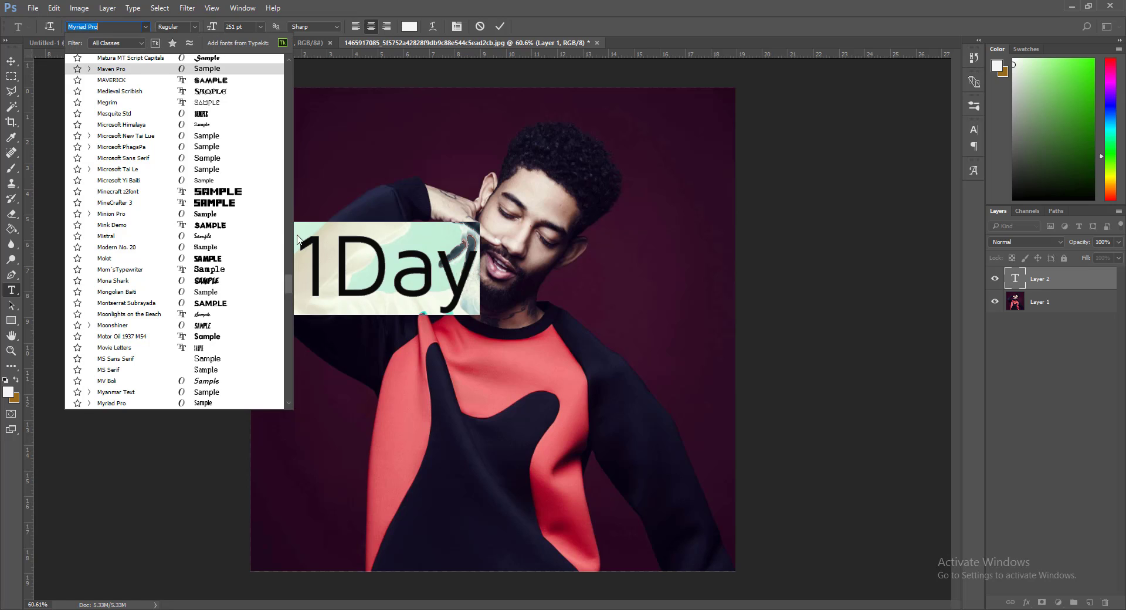
pyautogui.moveTo(296, 235); pyautogui.dragTo(290, 71)
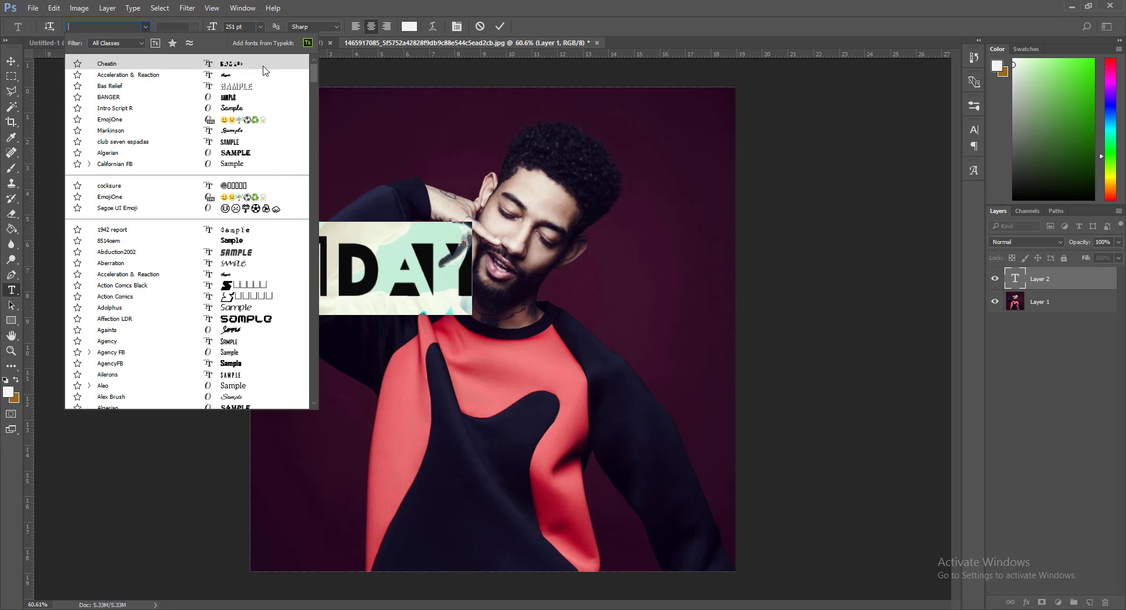
pyautogui.click(261, 66)
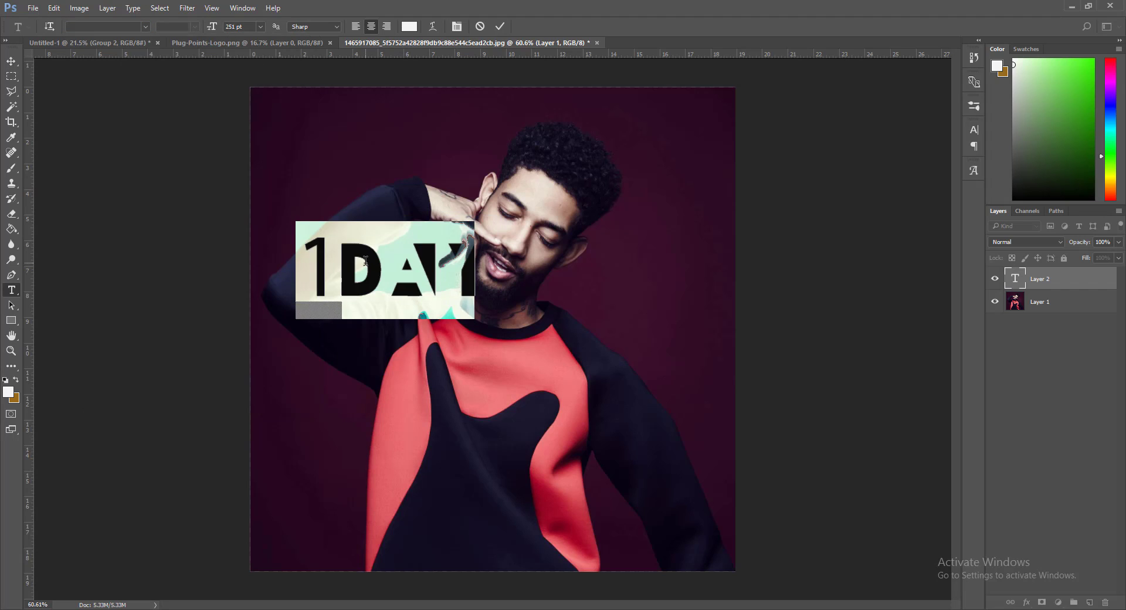
# Step: Set the font of the "1Day" text to Bebas Neue
pyautogui.click(365, 260)
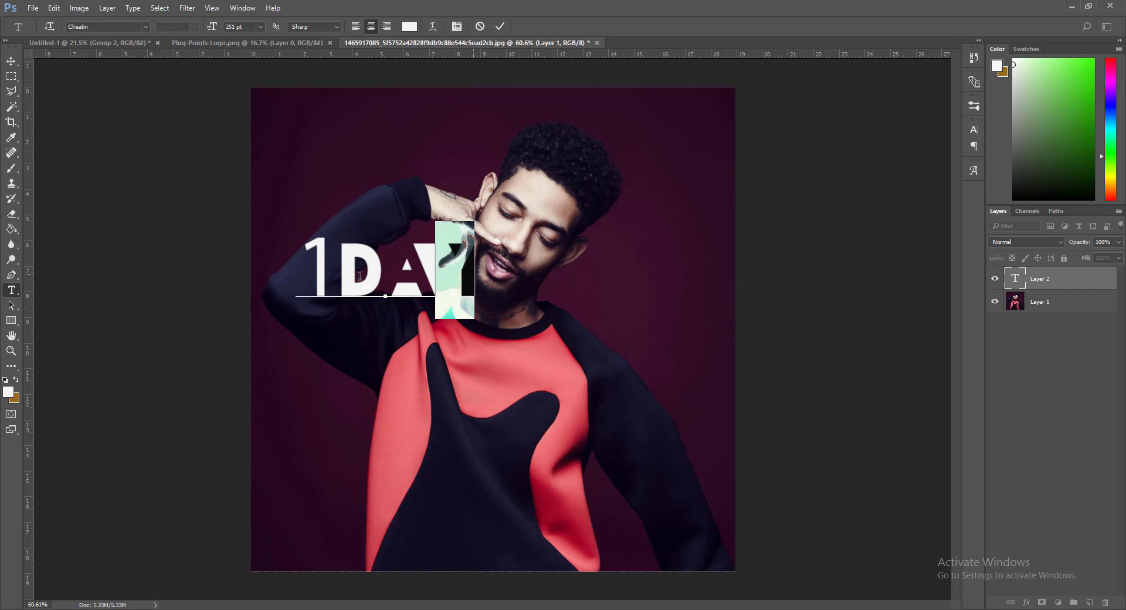
pyautogui.doubleClick(360, 275)
pyautogui.click(145, 27)
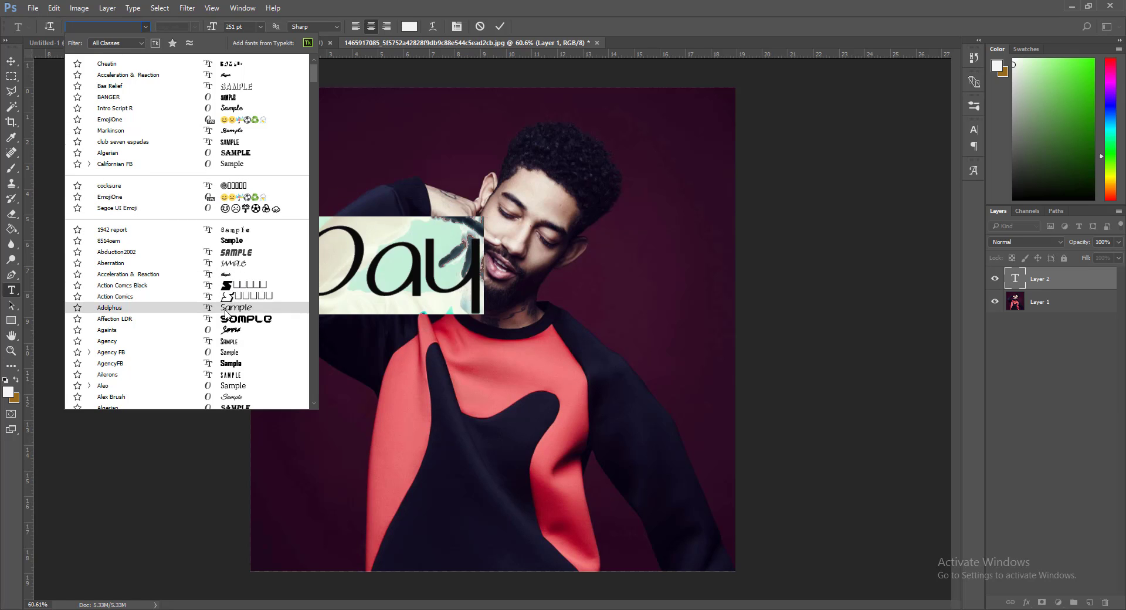
pyautogui.scroll(-1, 237, 307)
pyautogui.scroll(-5, 237, 305)
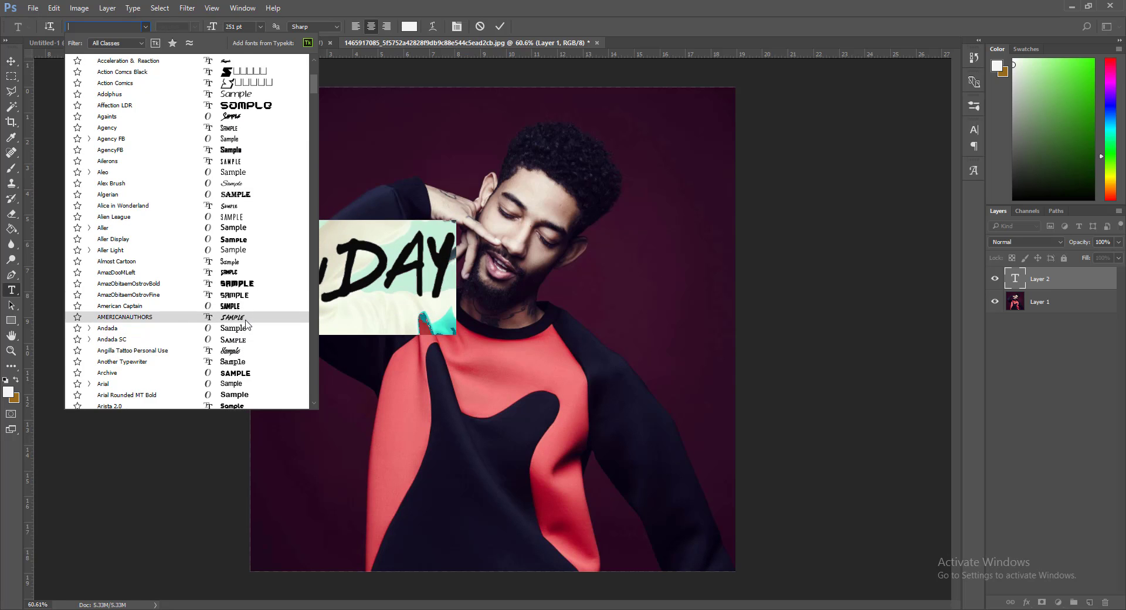
pyautogui.scroll(-5, 247, 323)
pyautogui.scroll(-5, 233, 340)
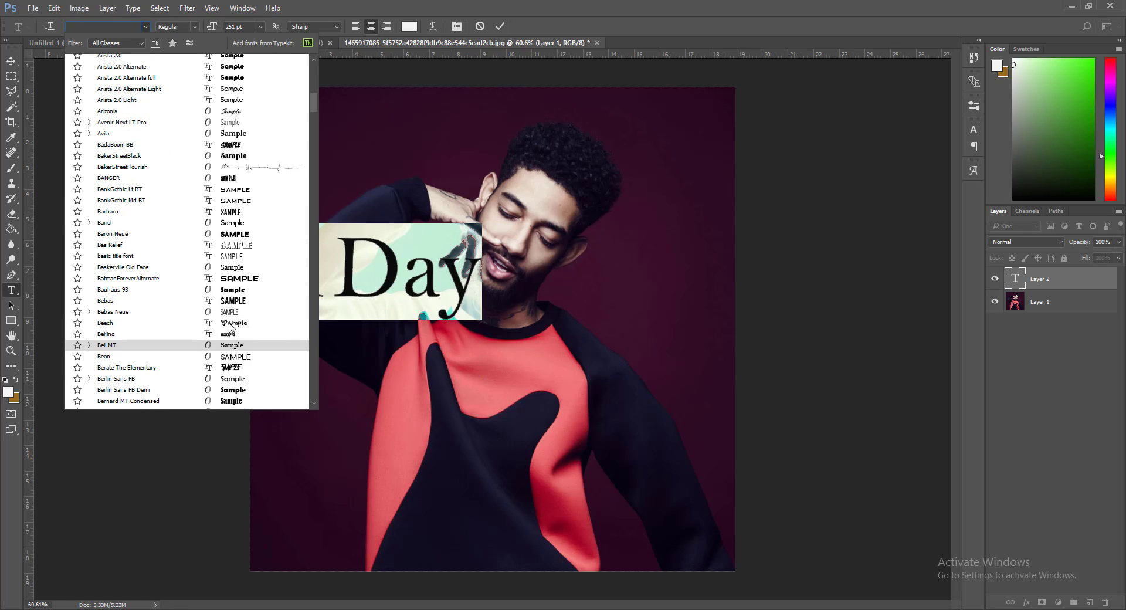
pyautogui.click(231, 312)
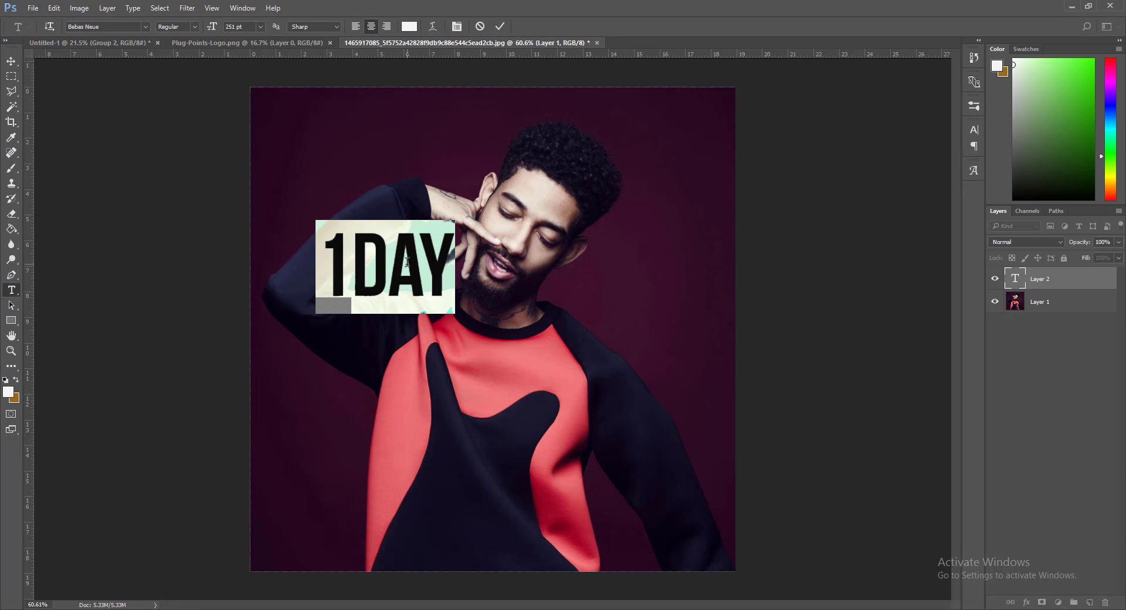
pyautogui.click(426, 259)
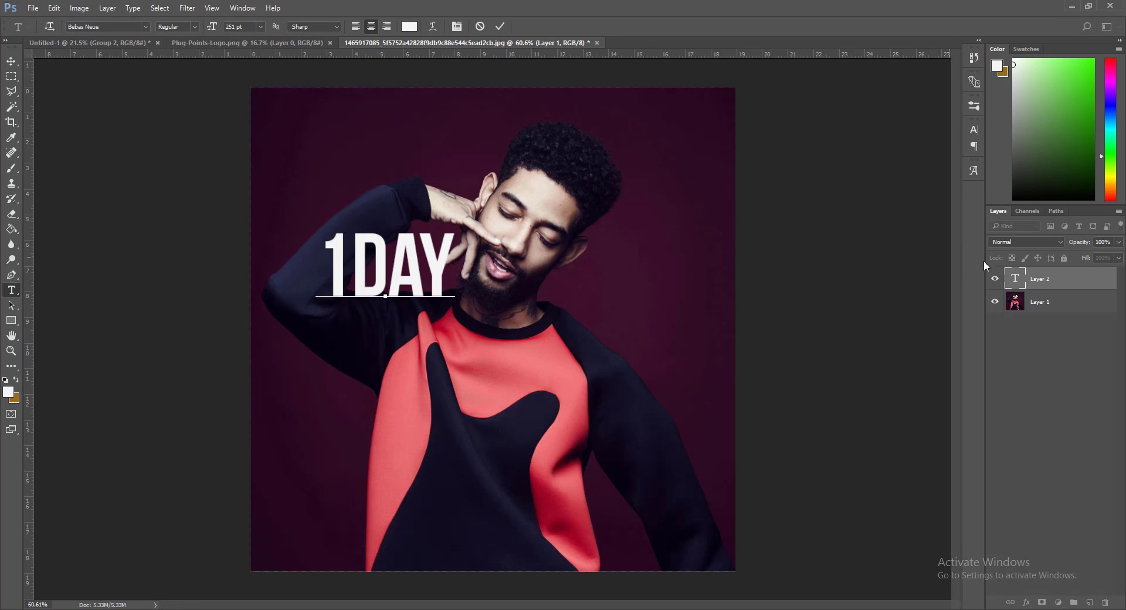
# Step: Free-transform the "1Day" text, scaling it to about 319 pt and placing it over the cuff of the raised arm
pyautogui.click(1061, 280)
pyautogui.hotkey('ctrl', 't')
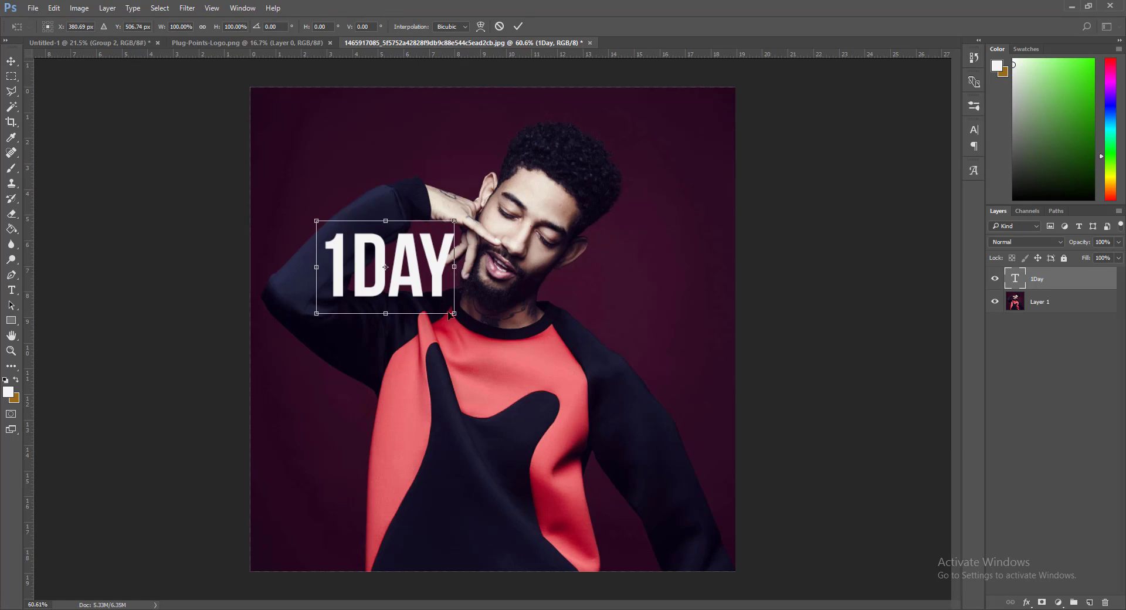
pyautogui.moveTo(455, 315); pyautogui.dragTo(333, 133)
pyautogui.press('Return')
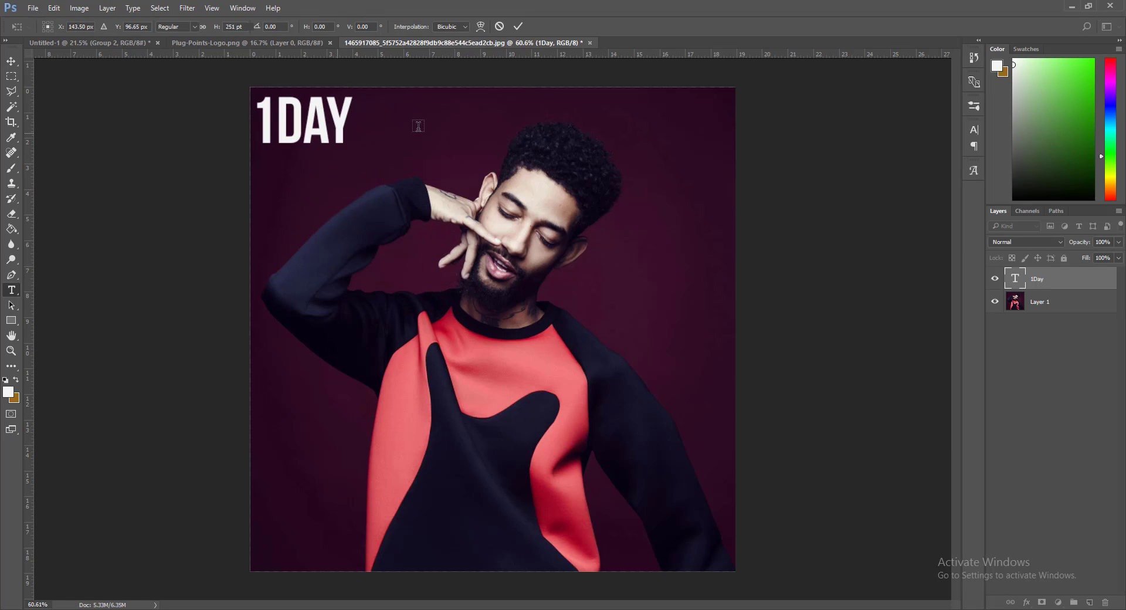
pyautogui.press('t')
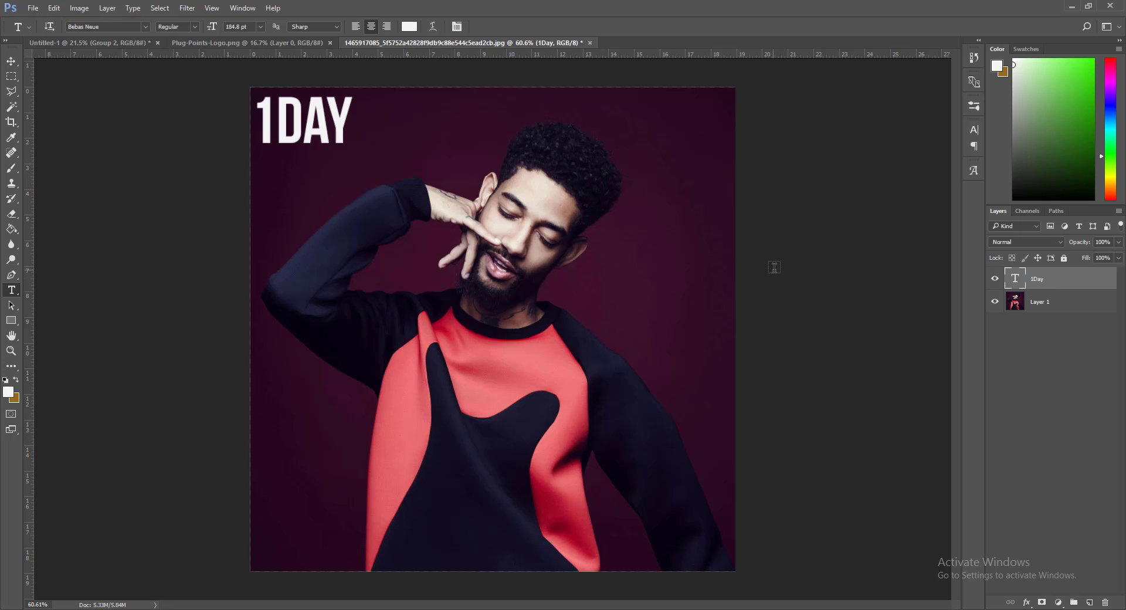
pyautogui.hotkey('ctrl', 't')
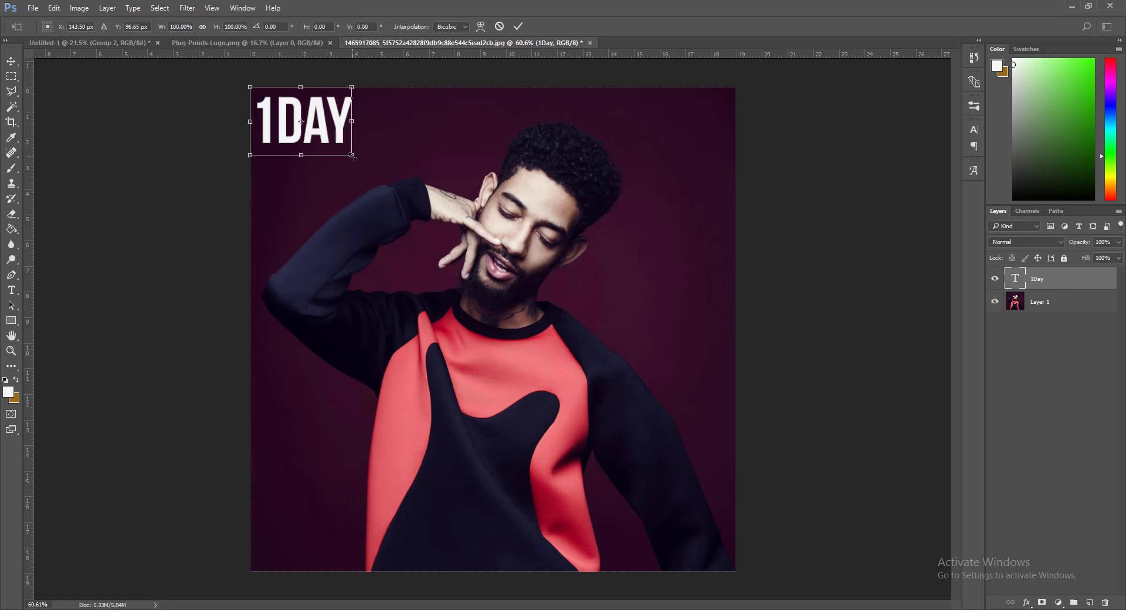
pyautogui.moveTo(352, 156); pyautogui.dragTo(426, 204)
pyautogui.moveTo(401, 157); pyautogui.dragTo(431, 205)
pyautogui.press('Return')
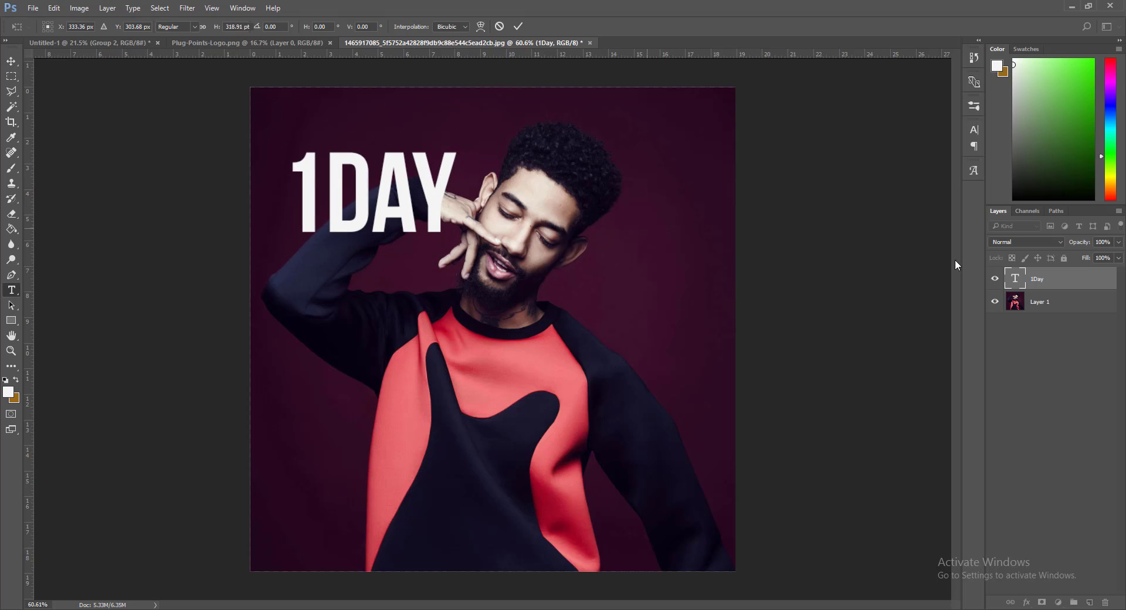
# Step: Duplicate Layer 1 and place the copy above the 1Day text layer
pyautogui.click(1049, 301)
pyautogui.hotkey('ctrl', 'j')
pyautogui.moveTo(1047, 302); pyautogui.dragTo(1039, 273)
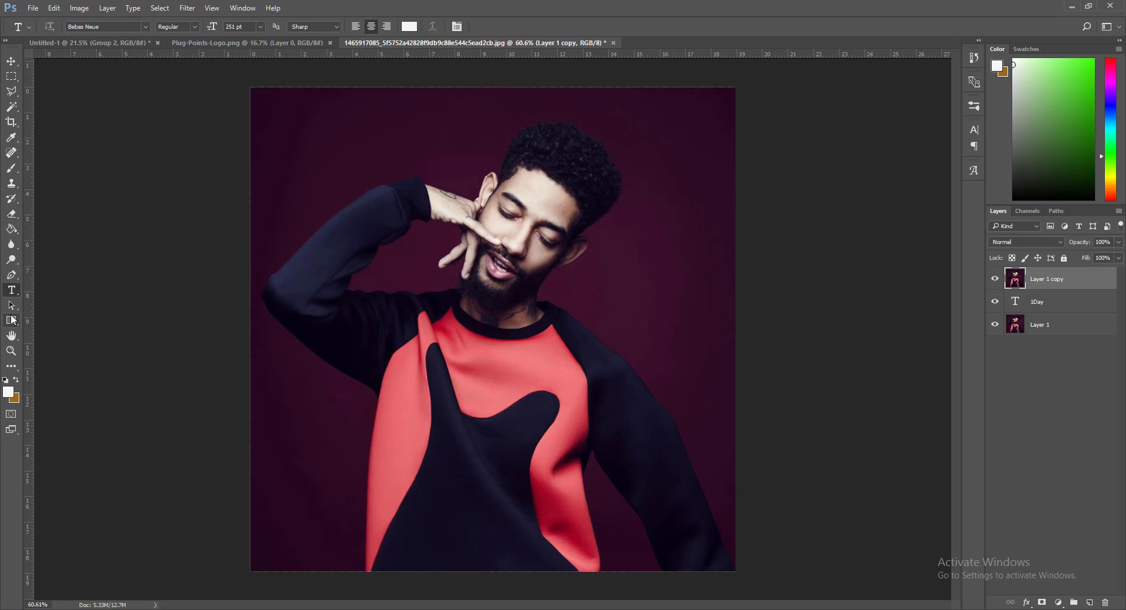
# Step: Trace the raised forearm's sleeve from the elbow around the cuff seam with the Pen tool and close the path across the elbow
pyautogui.click(13, 306)
pyautogui.click(12, 275)
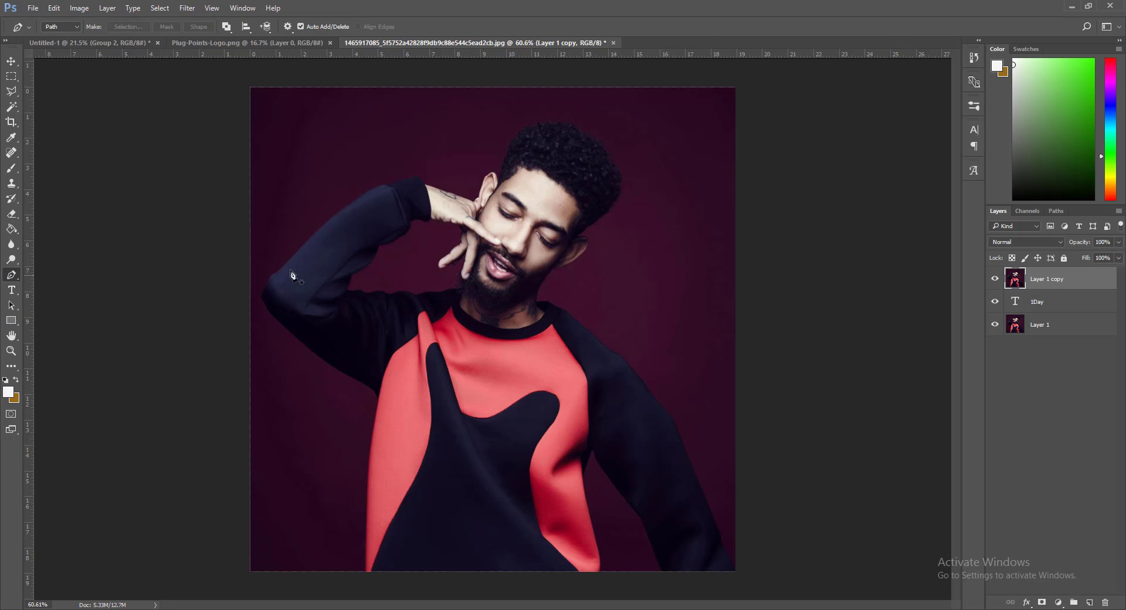
pyautogui.scroll(2, 322, 268)
pyautogui.scroll(2, 322, 268)
pyautogui.click(208, 279)
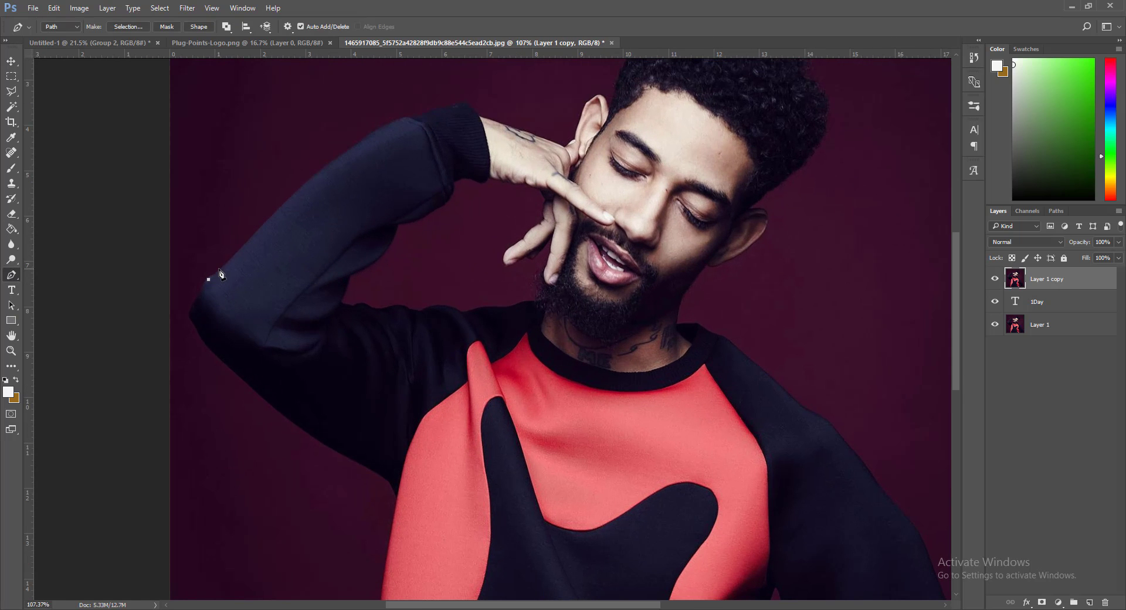
pyautogui.click(243, 248)
pyautogui.click(258, 227)
pyautogui.click(282, 206)
pyautogui.click(305, 184)
pyautogui.click(332, 162)
pyautogui.click(360, 141)
pyautogui.click(390, 122)
pyautogui.click(406, 118)
pyautogui.click(416, 119)
pyautogui.click(432, 131)
pyautogui.click(439, 150)
pyautogui.click(446, 164)
pyautogui.click(450, 176)
pyautogui.click(455, 190)
pyautogui.click(450, 200)
pyautogui.click(427, 216)
pyautogui.click(419, 219)
pyautogui.click(409, 222)
pyautogui.click(401, 224)
pyautogui.click(399, 225)
pyautogui.click(396, 235)
pyautogui.click(392, 243)
pyautogui.click(387, 252)
pyautogui.click(376, 262)
pyautogui.click(363, 272)
pyautogui.click(352, 275)
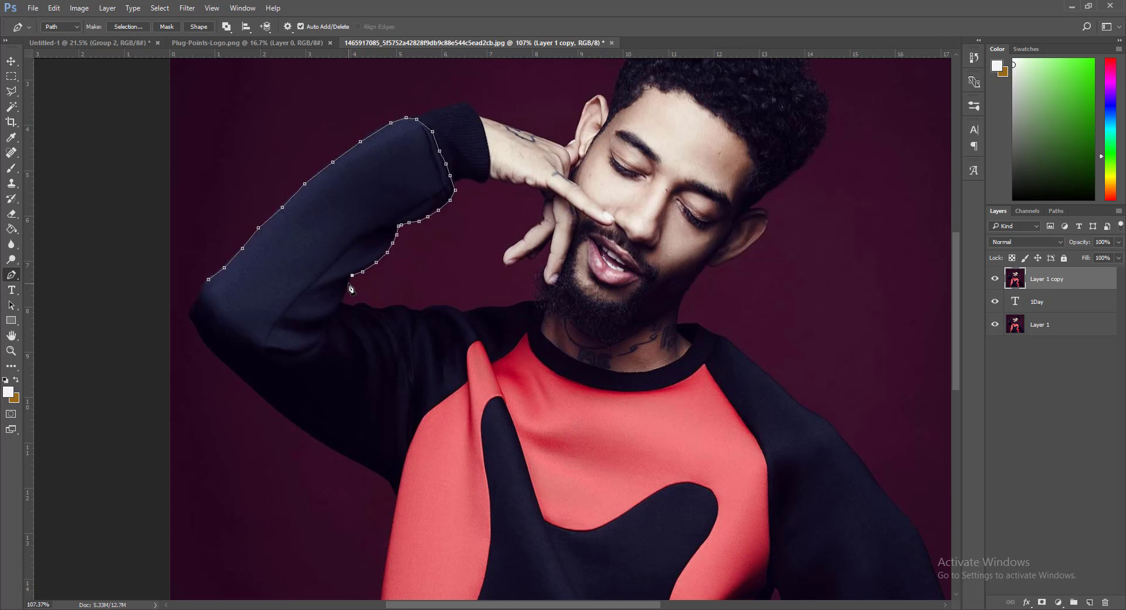
pyautogui.click(348, 283)
pyautogui.click(347, 293)
pyautogui.hotkey('ctrl', 'z')
pyautogui.click(344, 294)
pyautogui.click(343, 301)
pyautogui.click(209, 281)
# Step: Convert the closed sleeve path into a selection
pyautogui.rightClick(339, 234)
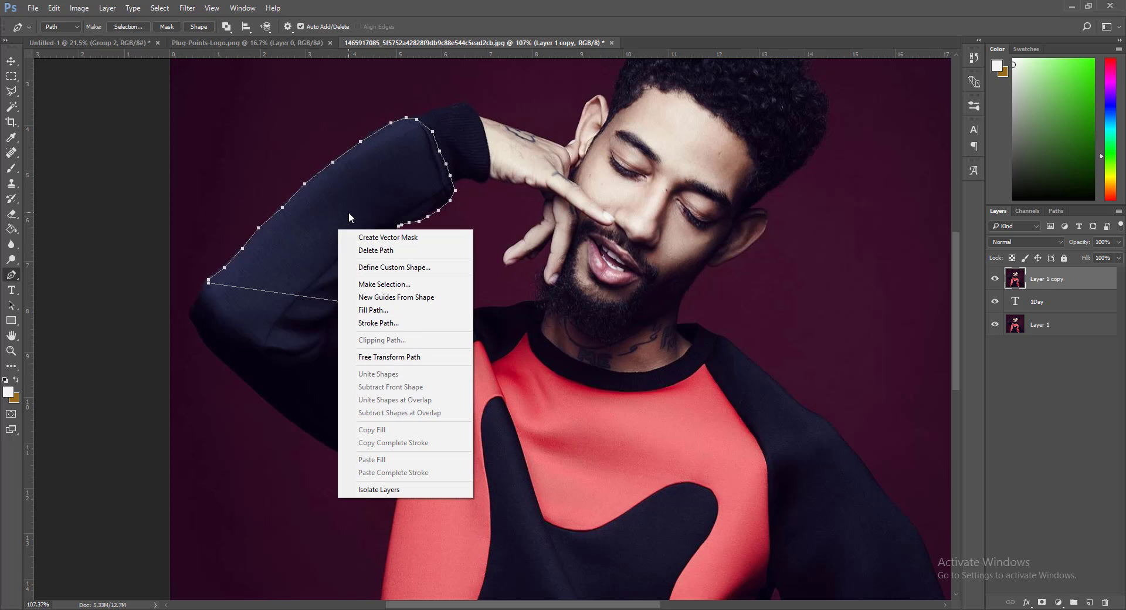
pyautogui.rightClick(348, 213)
pyautogui.rightClick(1067, 279)
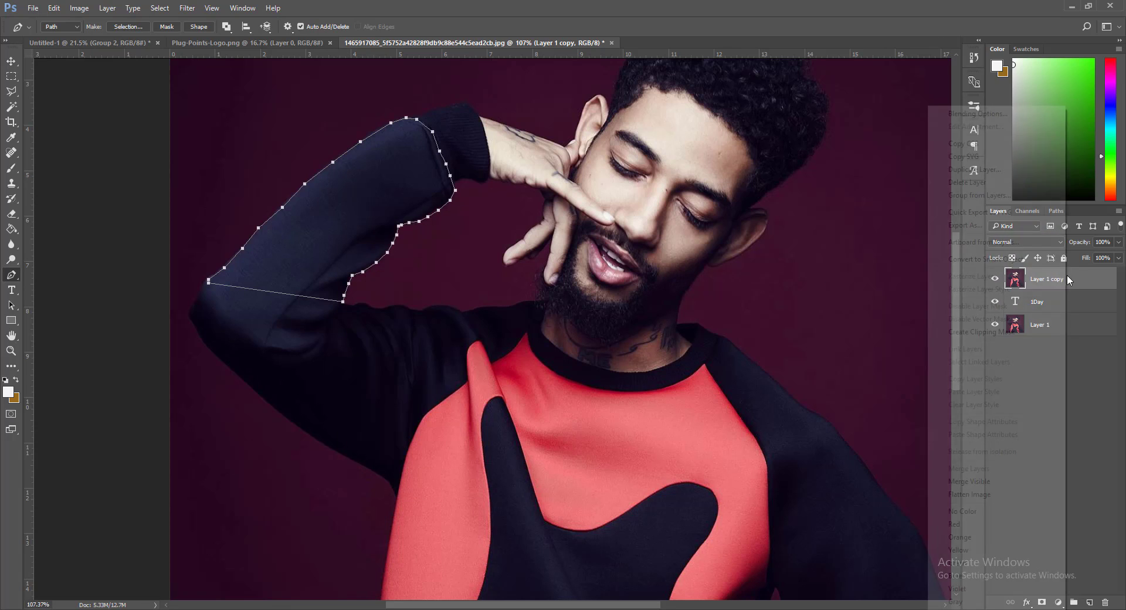
pyautogui.rightClick(333, 215)
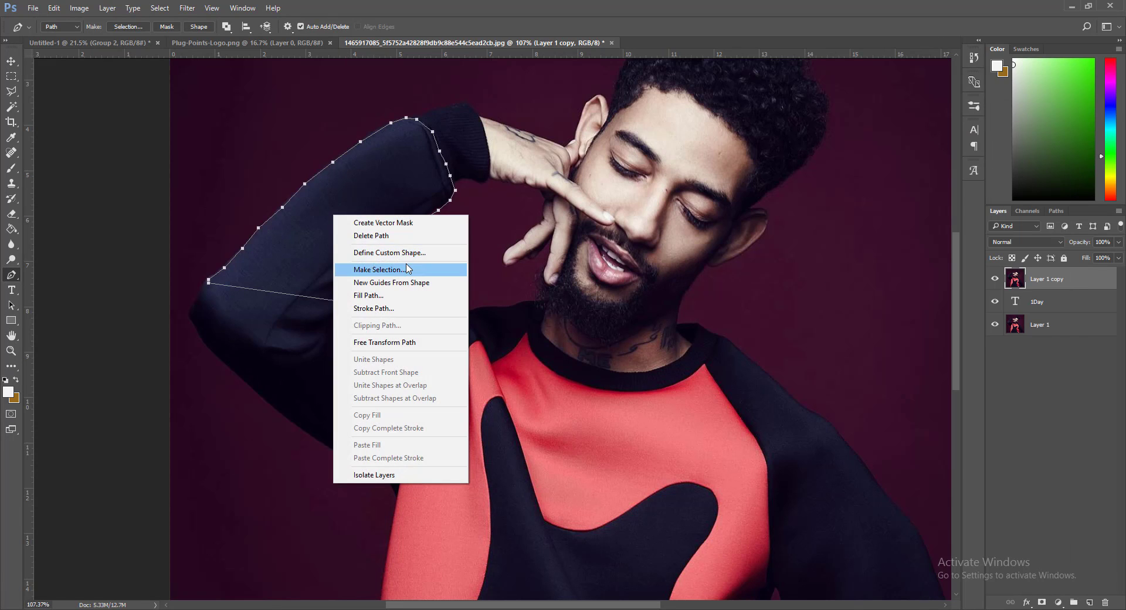
pyautogui.click(387, 269)
pyautogui.click(631, 185)
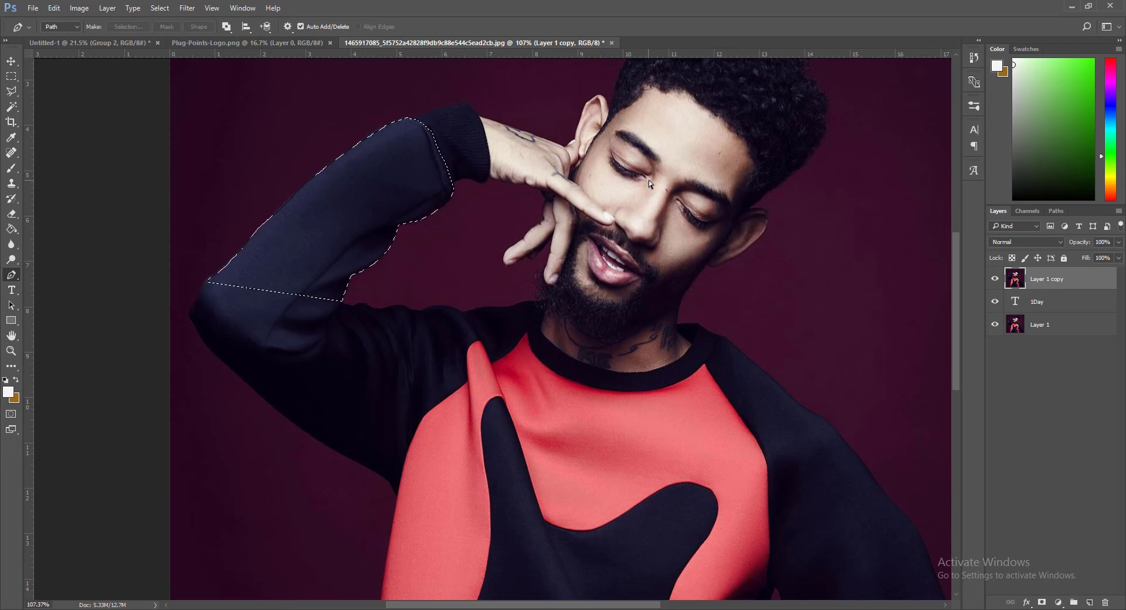
# Step: Copy the selected sleeve onto its own layer and delete the full-photo layer Layer 1 copy
pyautogui.hotkey('ctrl', 'j')
pyautogui.click(1055, 302)
pyautogui.press('Delete')
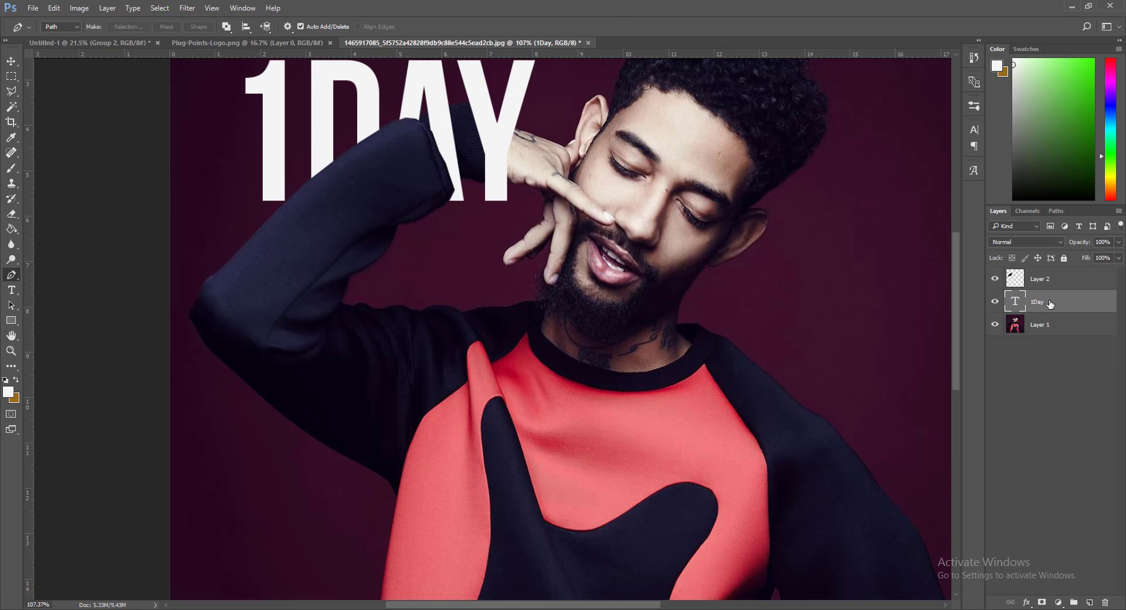
# Step: Move the 1Day title down and left so it sits behind the raised forearm, beside the face
pyautogui.hotkey('ctrl', 't')
pyautogui.moveTo(472, 129); pyautogui.dragTo(434, 248)
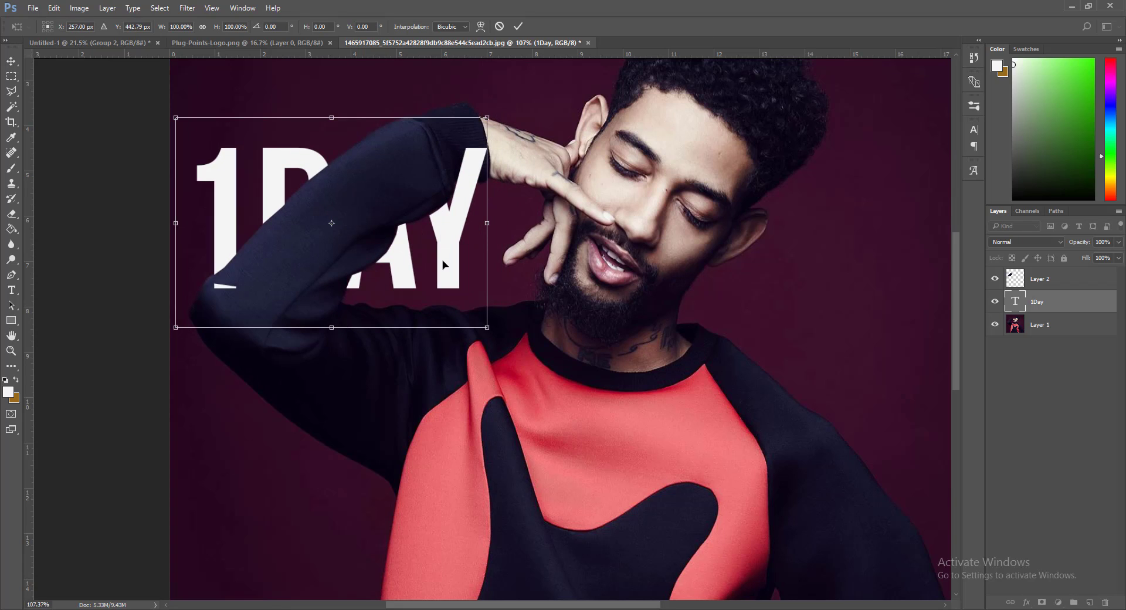
pyautogui.press('Return')
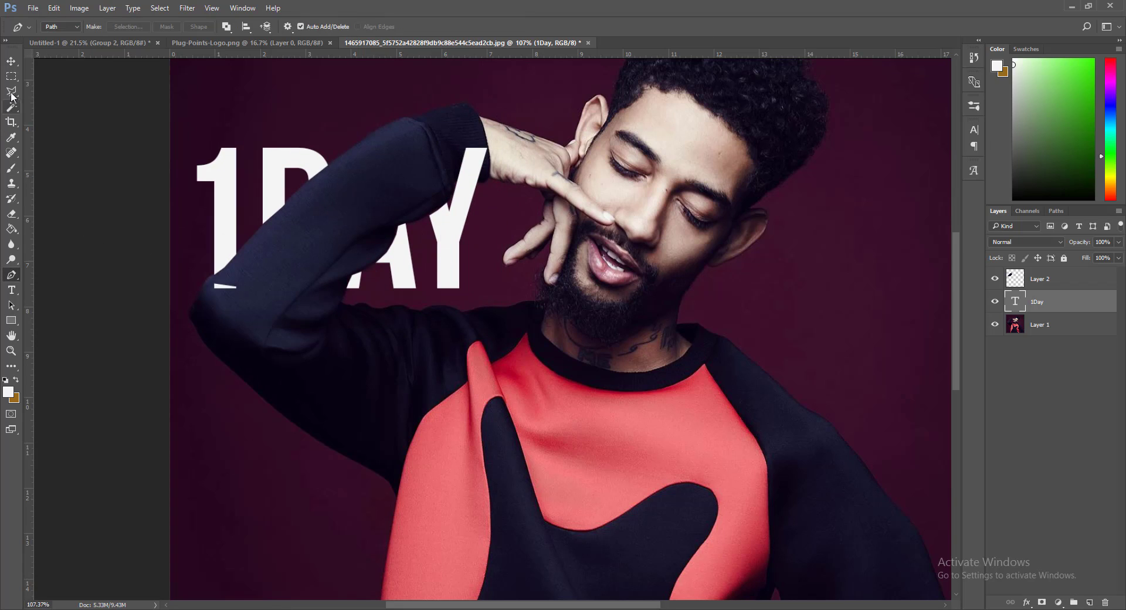
# Step: Rasterize the 1Day layer and erase the stray white sliver of the 1 showing over the elbow
pyautogui.rightClick(1050, 304)
pyautogui.click(961, 234)
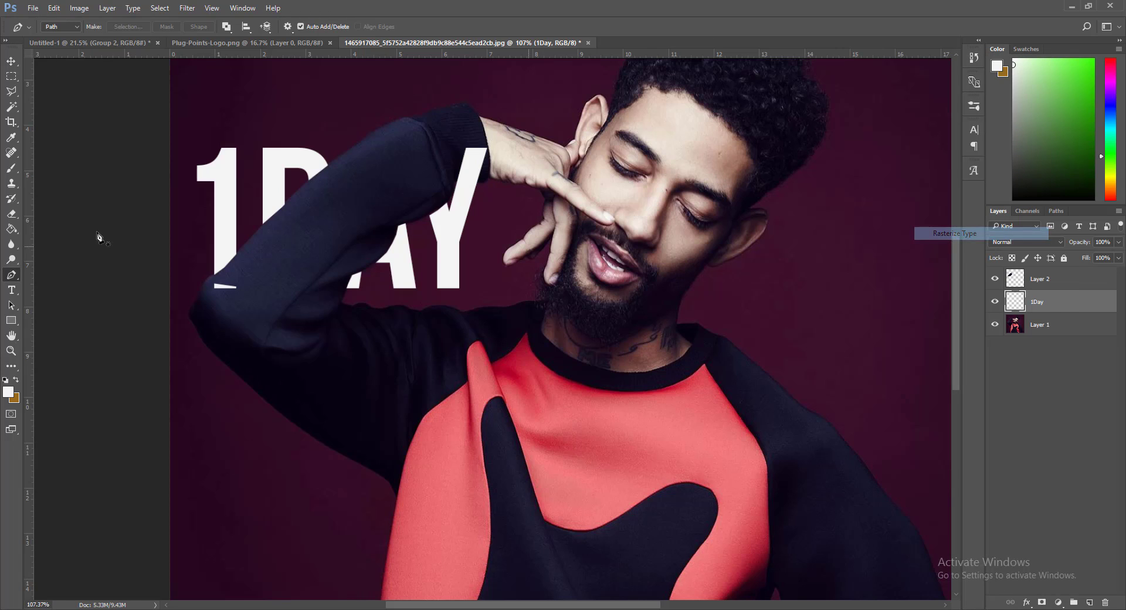
pyautogui.click(11, 76)
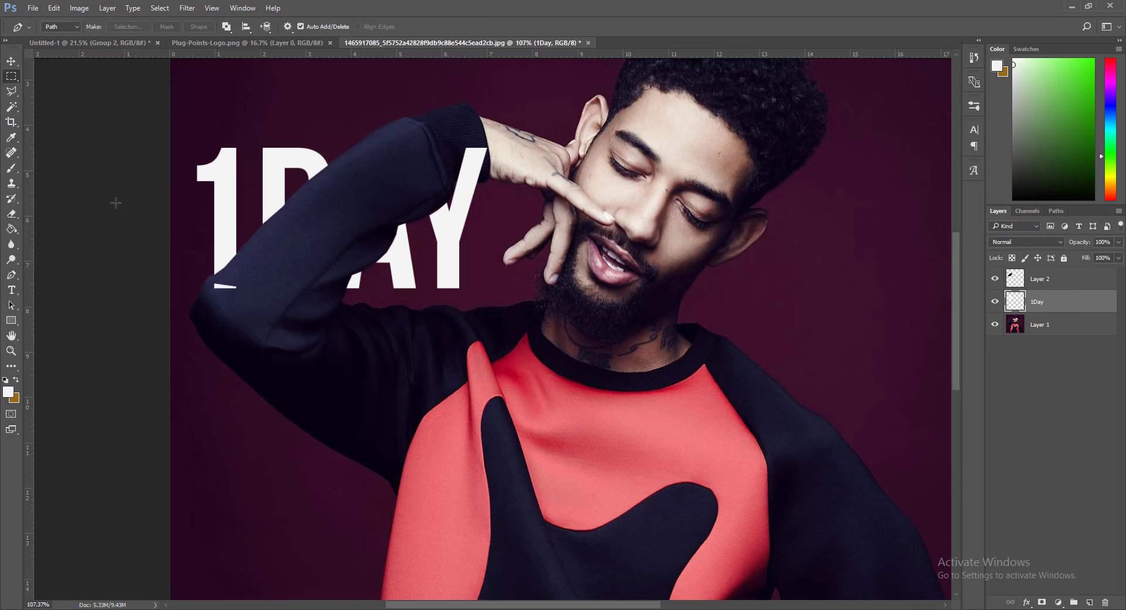
pyautogui.moveTo(207, 281); pyautogui.dragTo(275, 316)
pyautogui.press('Delete')
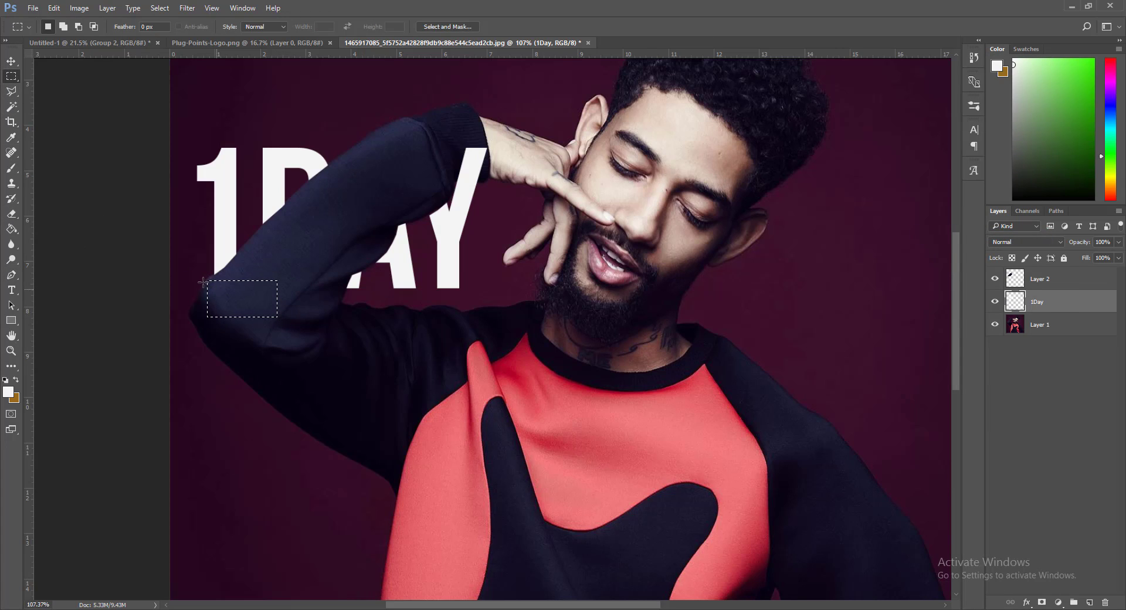
pyautogui.hotkey('ctrl', 'd')
pyautogui.scroll(-6, 263, 295)
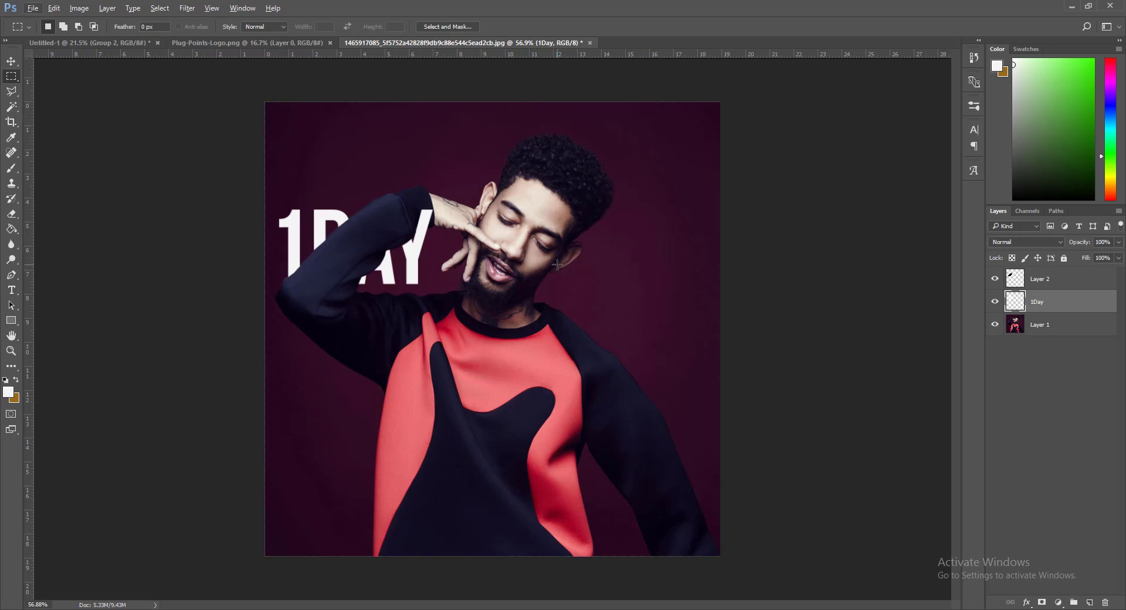
pyautogui.moveTo(285, 280); pyautogui.dragTo(322, 299)
pyautogui.hotkey('ctrl', 'd')
# Step: Place the "Tileable wall stucco paint plaster texture (12)" image above Layer 2, covering the whole canvas
pyautogui.click(1046, 280)
pyautogui.moveTo(306, 252); pyautogui.dragTo(267, 317)
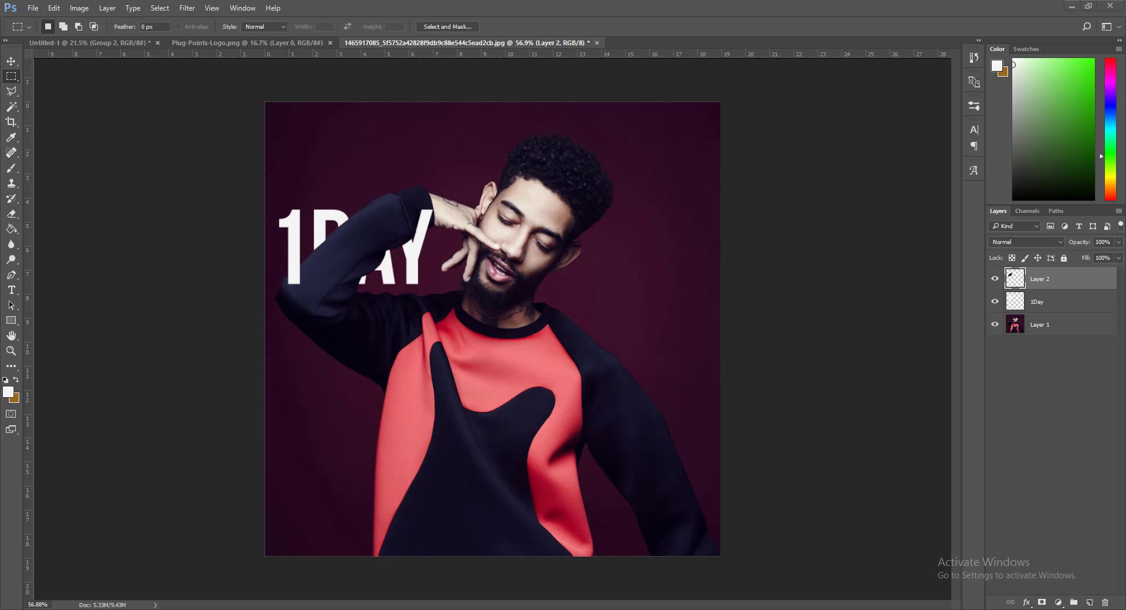
pyautogui.moveTo(1125, 102)
pyautogui.mouseDown()
pyautogui.moveTo(651, 164)
pyautogui.moveTo(481, 119)
pyautogui.moveTo(496, 107)
pyautogui.moveTo(636, 97)
pyautogui.moveTo(1125, 102)
pyautogui.mouseUp()
pyautogui.moveTo(1125, 227); pyautogui.dragTo(589, 226)
pyautogui.press('Return')
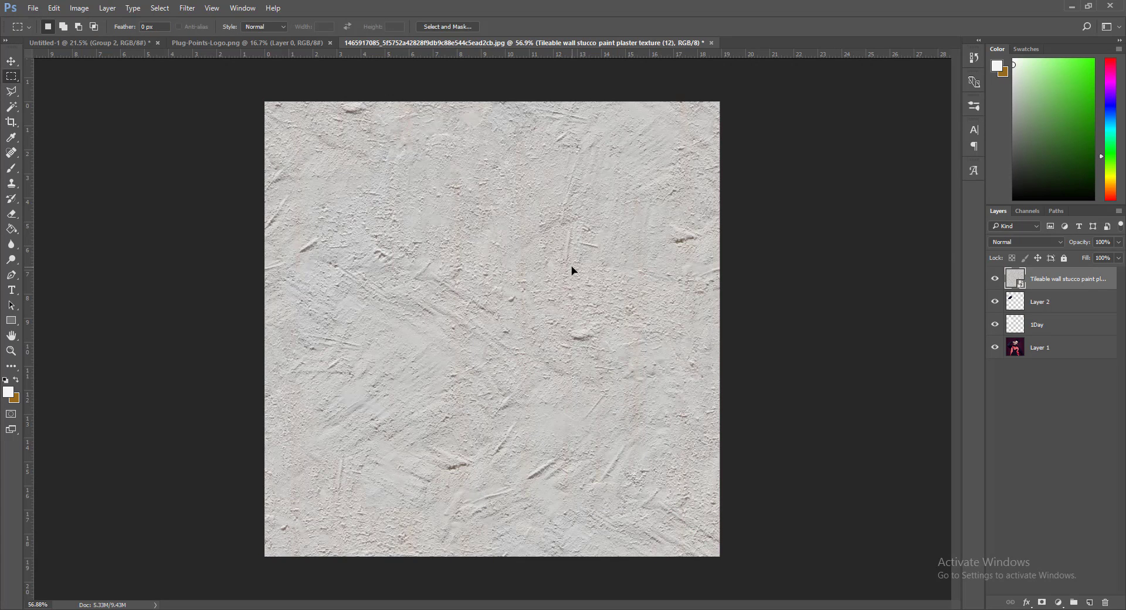
# Step: Try out different blend modes on the stucco texture layer and set it to Soft Light
pyautogui.click(1012, 243)
pyautogui.click(1023, 260)
pyautogui.scroll(-4, 1036, 238)
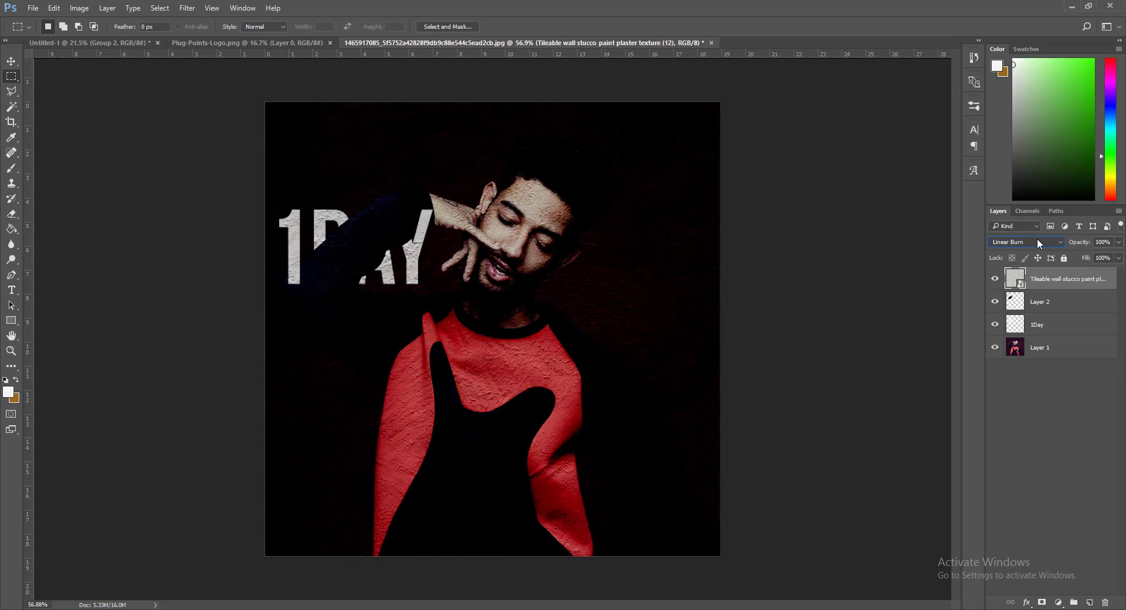
pyautogui.scroll(-4, 1036, 238)
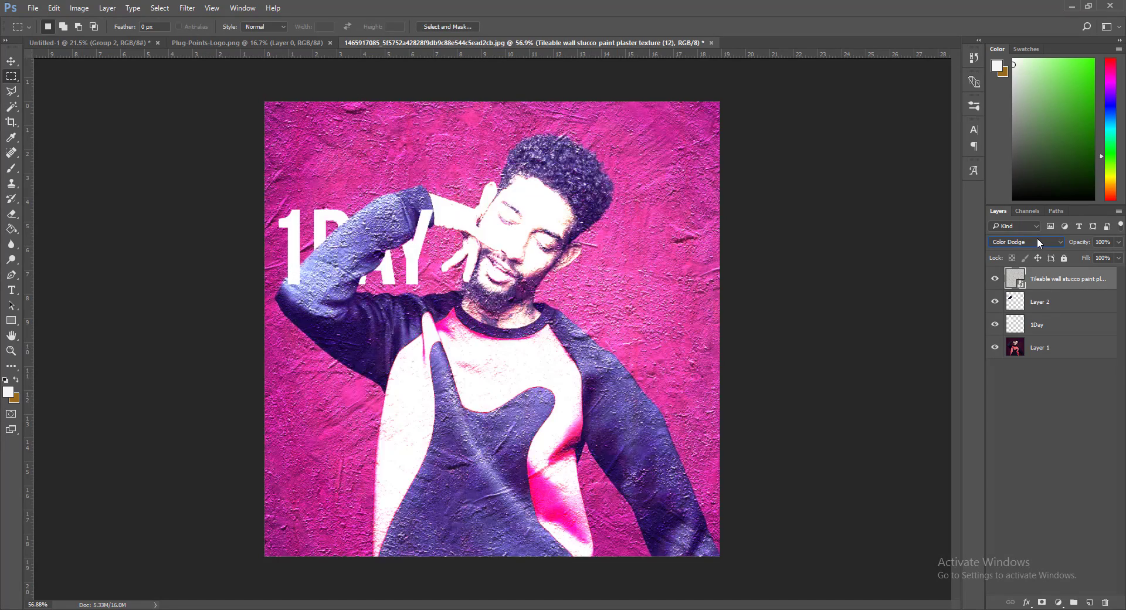
pyautogui.scroll(-4, 1037, 237)
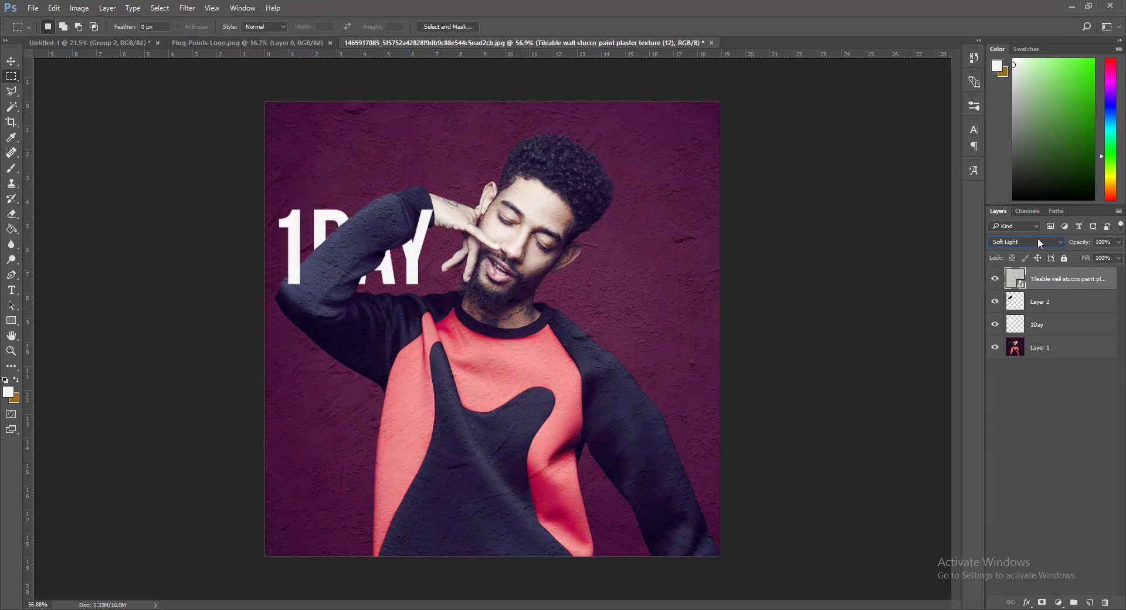
pyautogui.scroll(1, 1036, 237)
pyautogui.scroll(-5, 1039, 242)
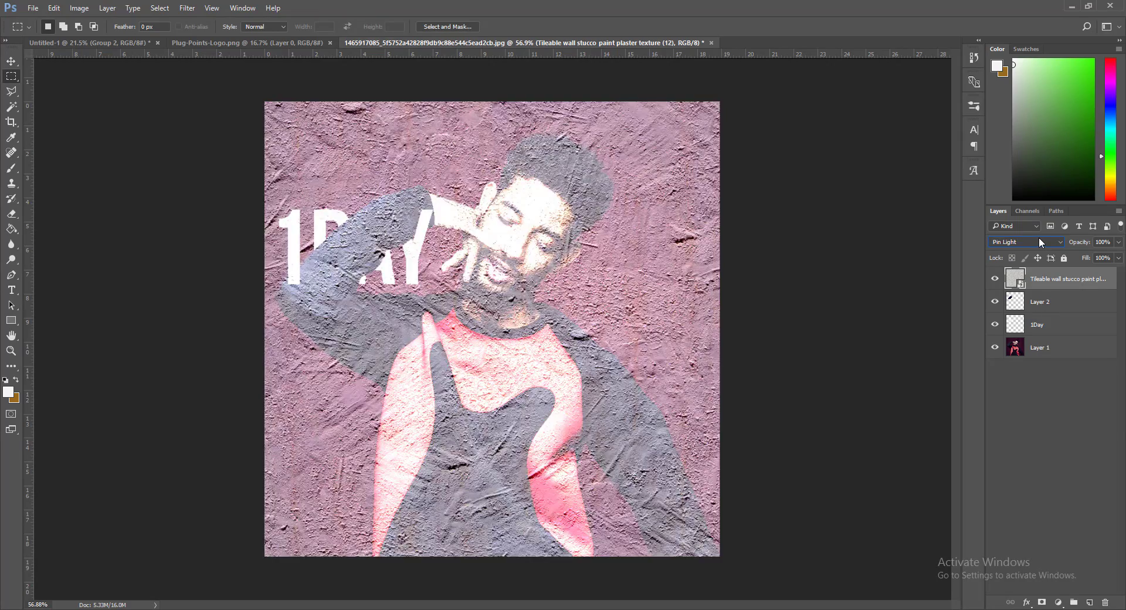
pyautogui.scroll(-5, 1039, 240)
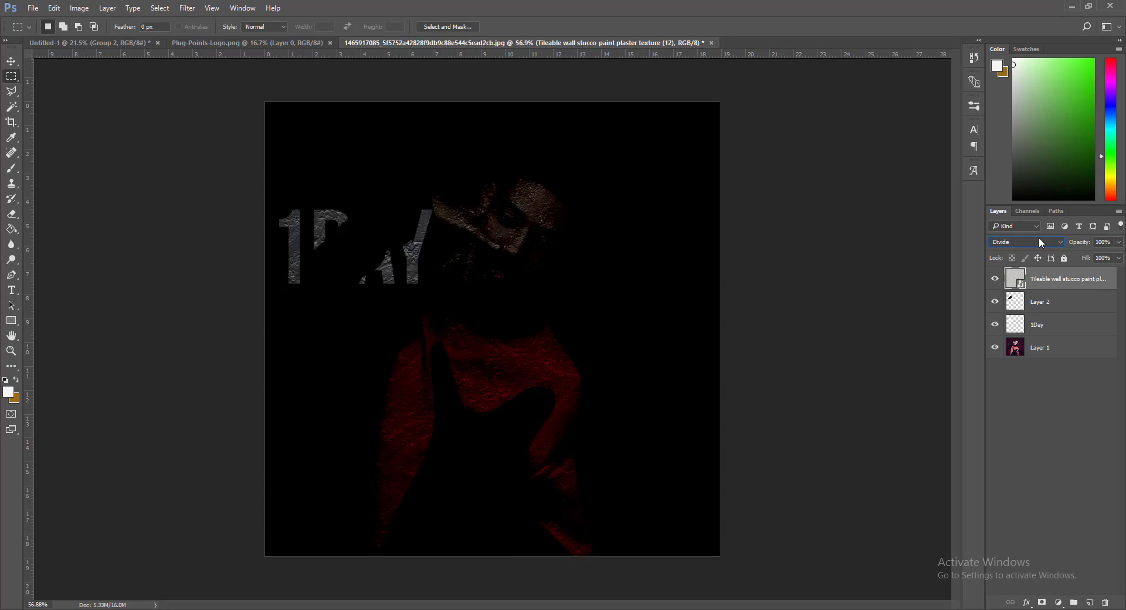
pyautogui.scroll(1, 1039, 238)
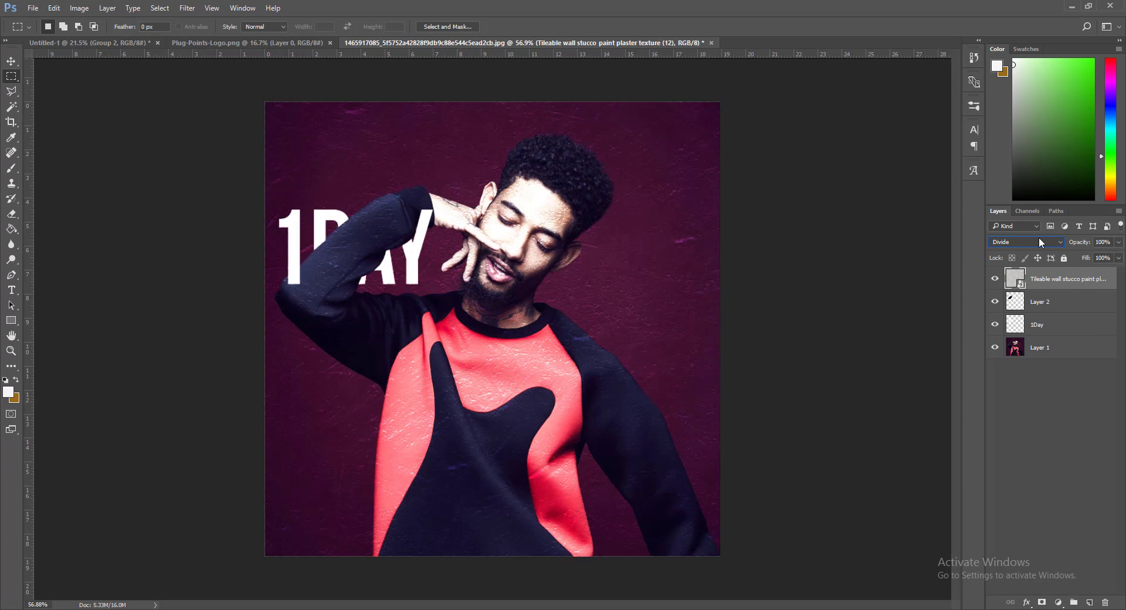
pyautogui.click(1039, 241)
pyautogui.click(1029, 250)
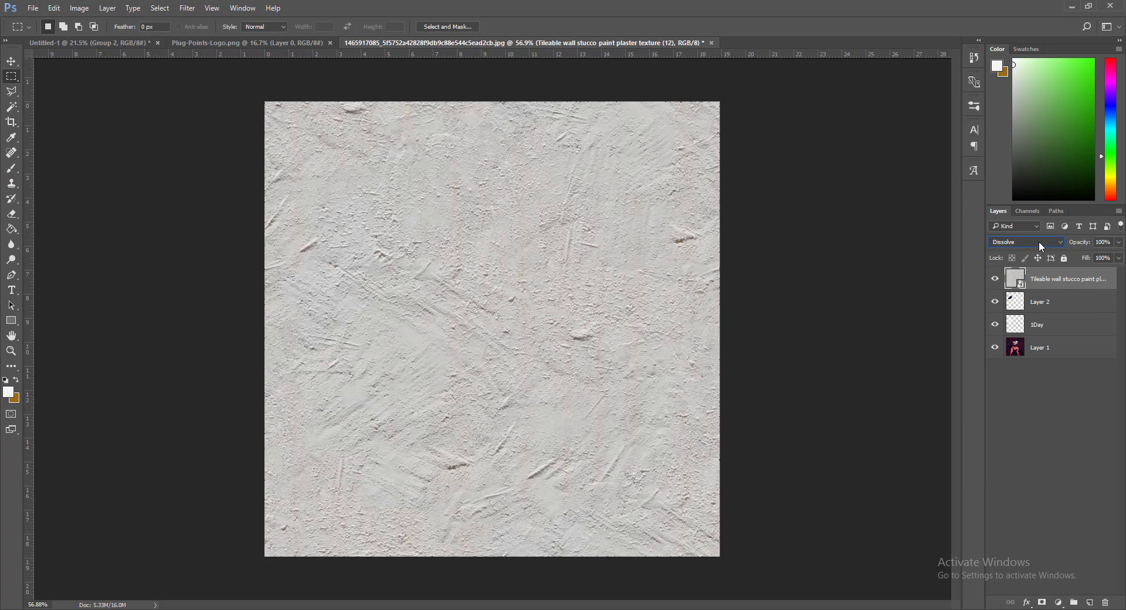
pyautogui.scroll(-2, 1039, 241)
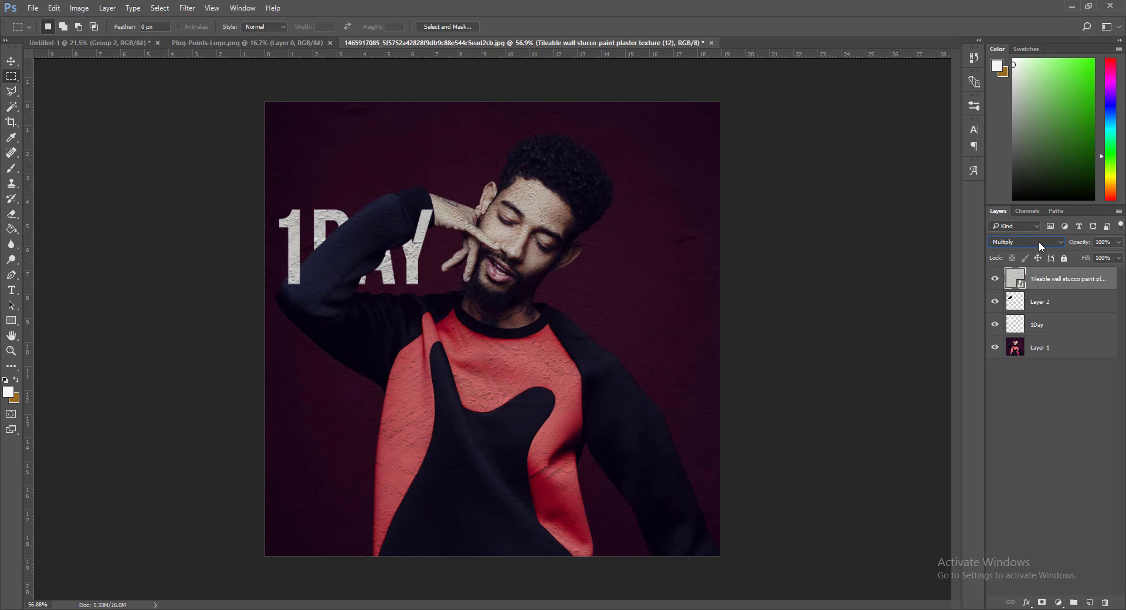
pyautogui.scroll(-3, 1039, 241)
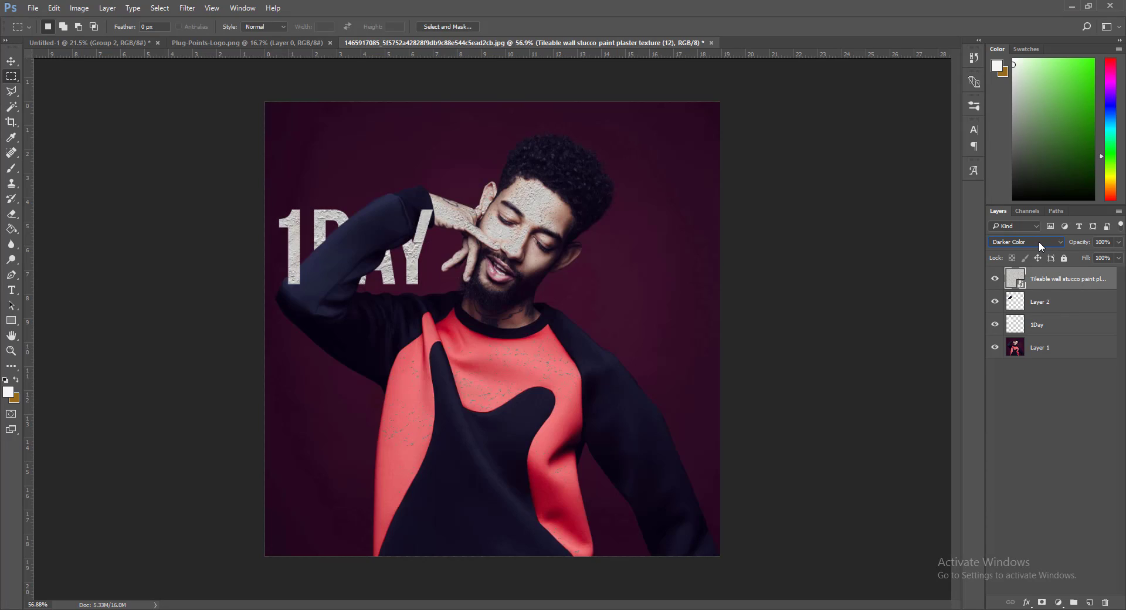
pyautogui.scroll(-4, 1038, 241)
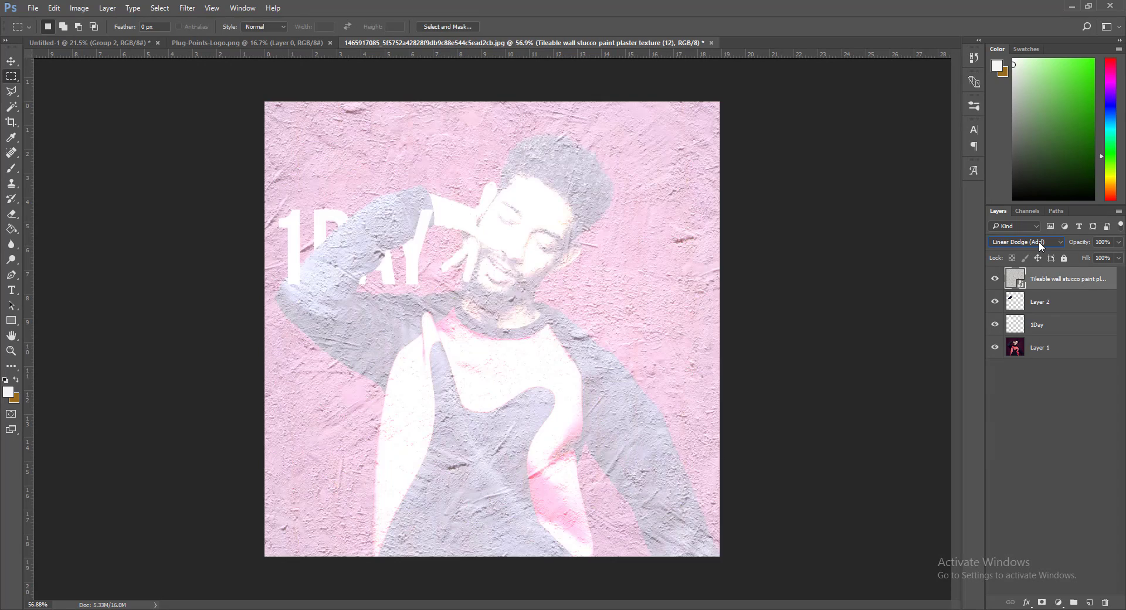
pyautogui.scroll(-1, 1039, 241)
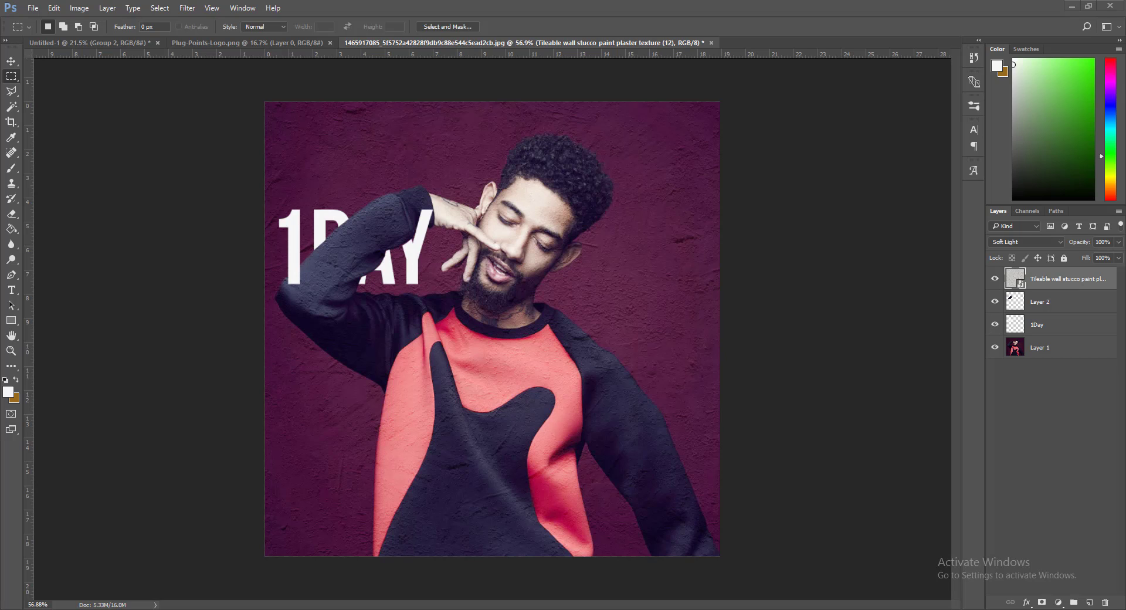
# Step: Place the floral-web-01-min image across the canvas and select its white background with the Magic Wand
pyautogui.moveTo(511, 310); pyautogui.dragTo(550, 329)
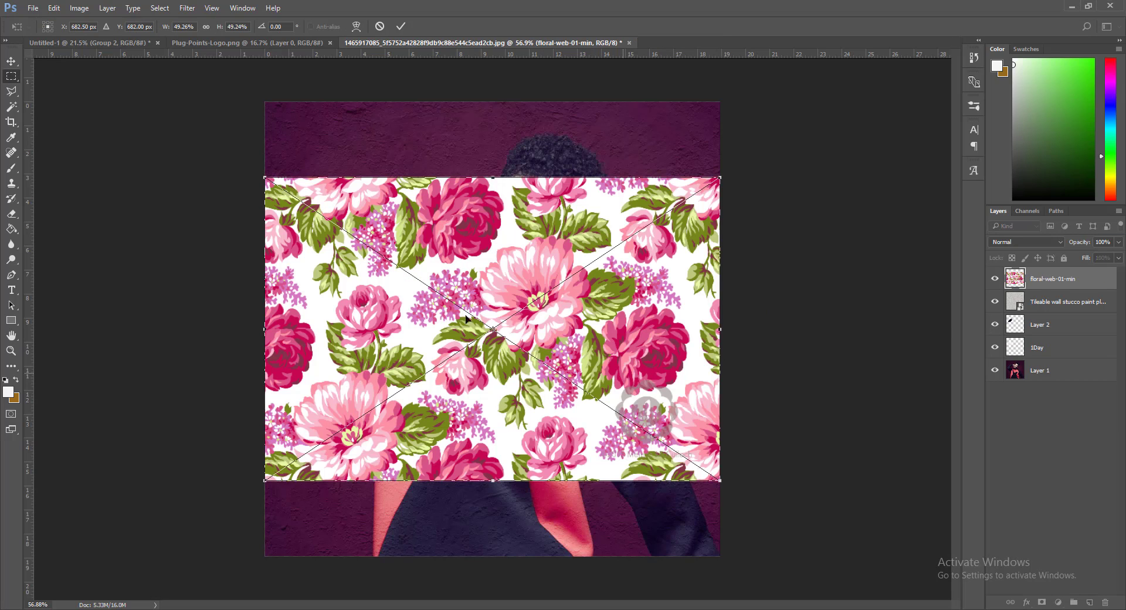
pyautogui.press('Return')
pyautogui.click(11, 106)
pyautogui.click(375, 281)
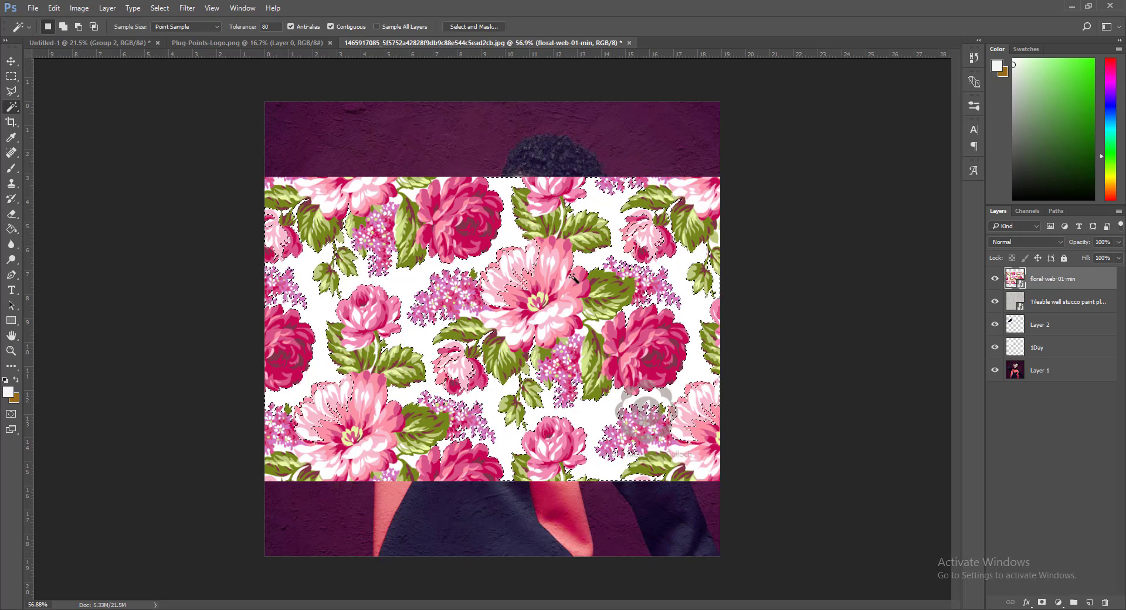
# Step: Set the Magic Wand tolerance to 100 and try to delete the selected white background of the floral layer
pyautogui.rightClick(1086, 287)
pyautogui.click(224, 249)
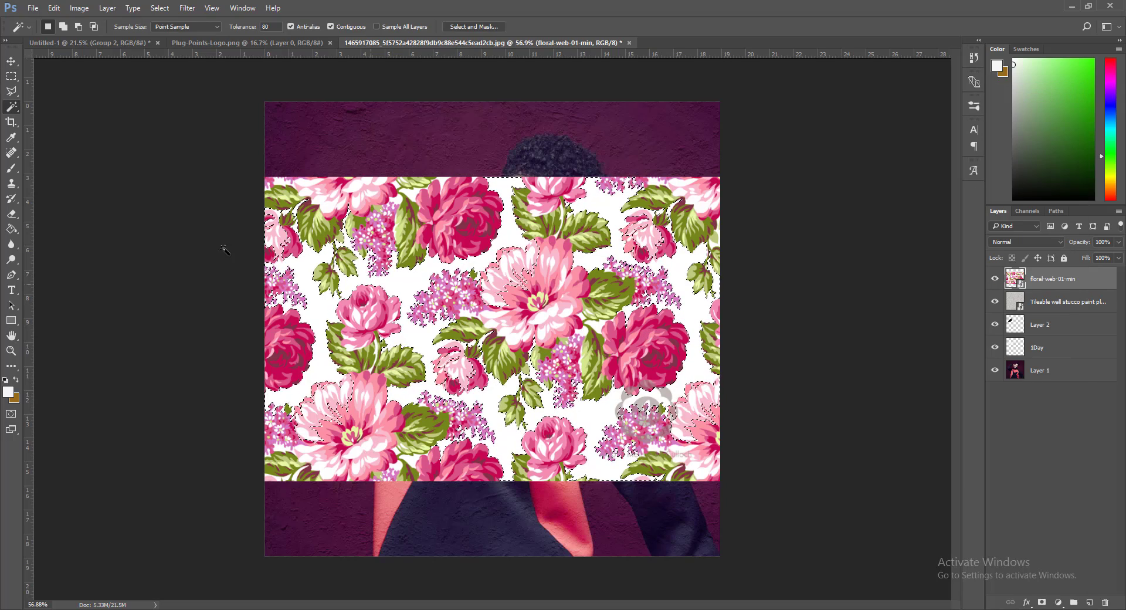
pyautogui.rightClick(18, 110)
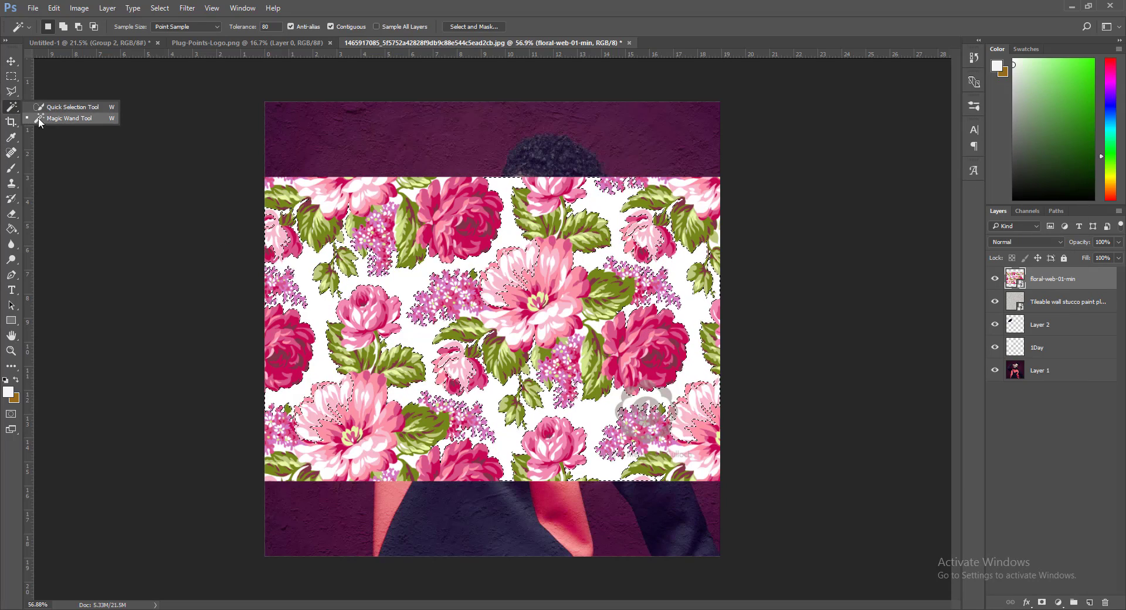
pyautogui.click(65, 119)
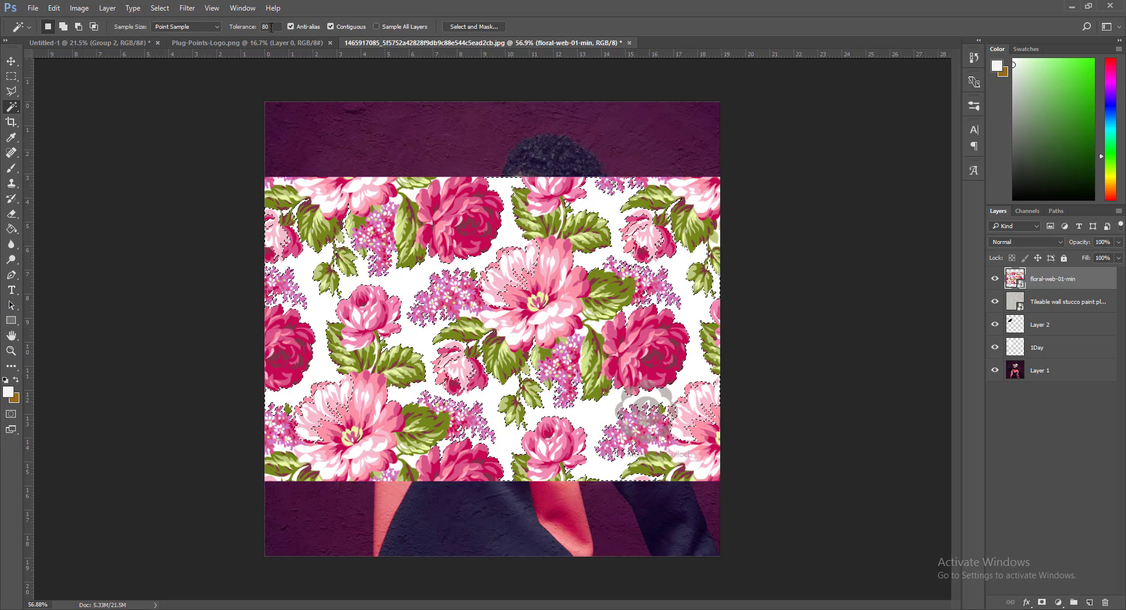
pyautogui.moveTo(274, 27); pyautogui.dragTo(235, 29)
pyautogui.write('100')
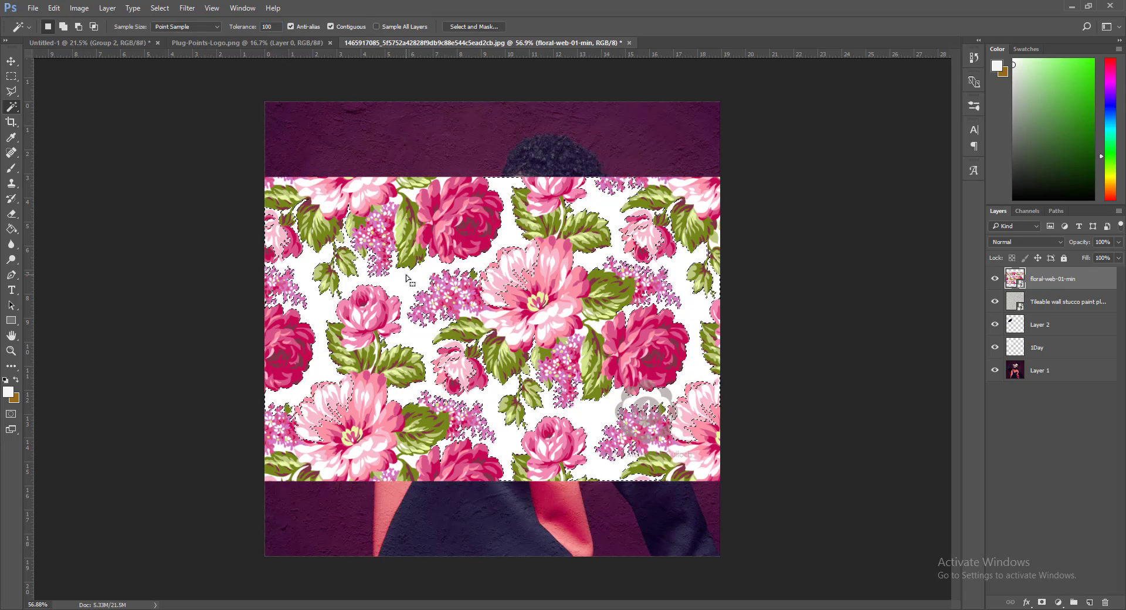
pyautogui.press('Delete')
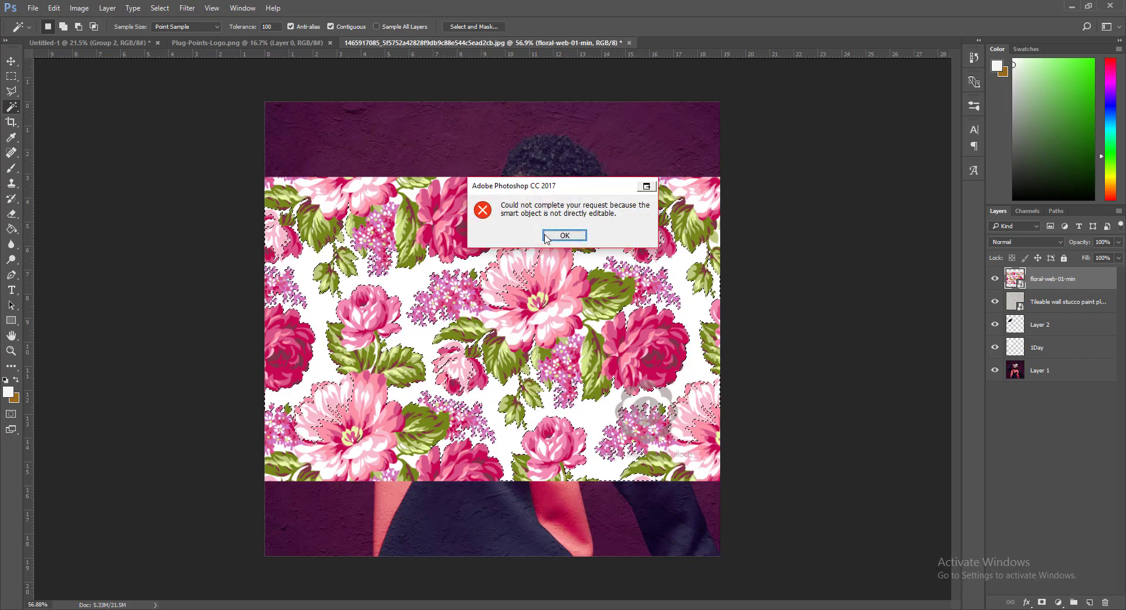
pyautogui.press('Return')
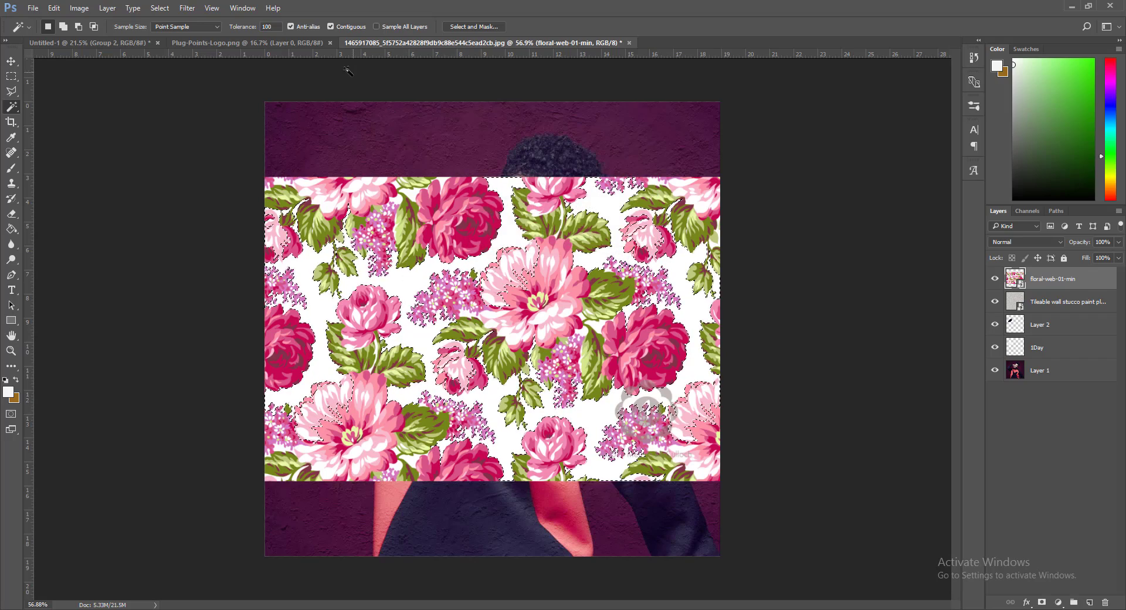
# Step: Rasterize the floral-web-01-min layer, delete its selected white background and clear the selection
pyautogui.rightClick(1054, 284)
pyautogui.click(1067, 285)
pyautogui.rightClick(1067, 286)
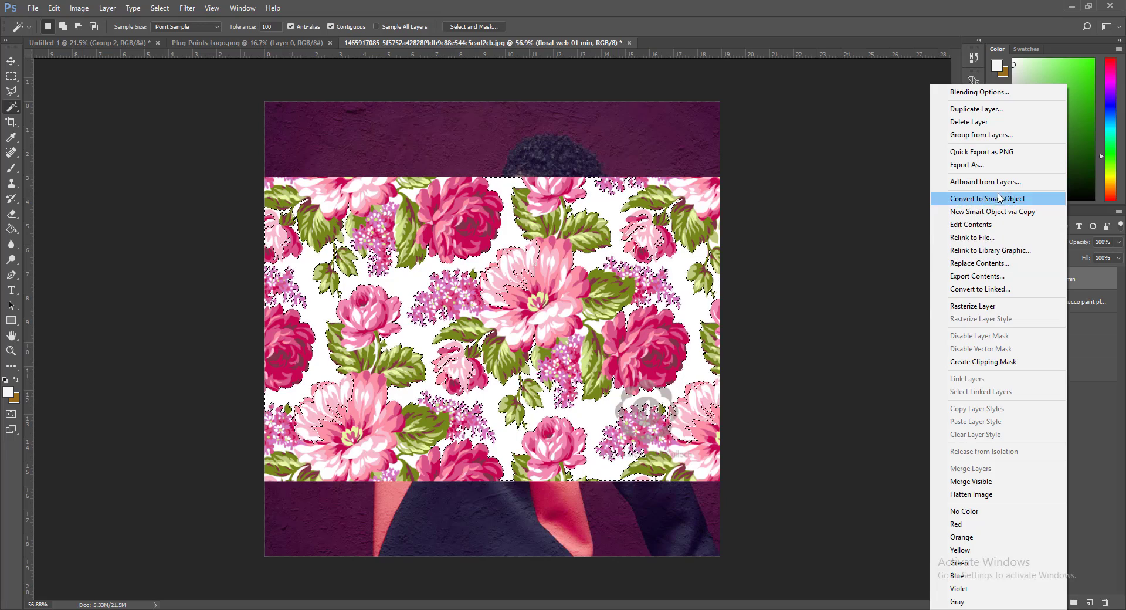
pyautogui.click(972, 305)
pyautogui.press('Delete')
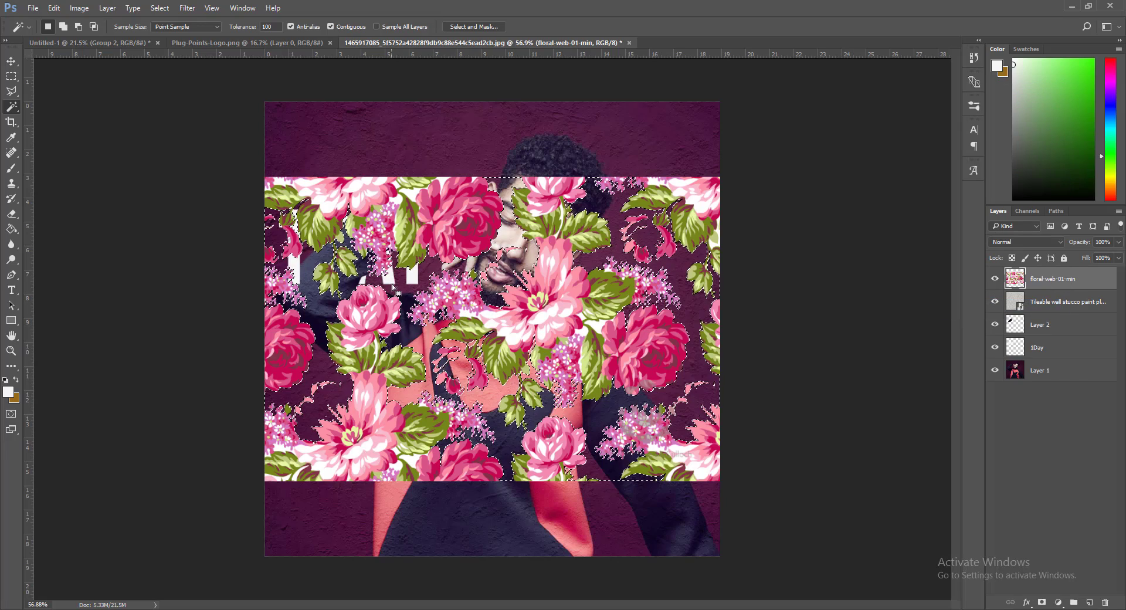
pyautogui.hotkey('ctrl', 'd')
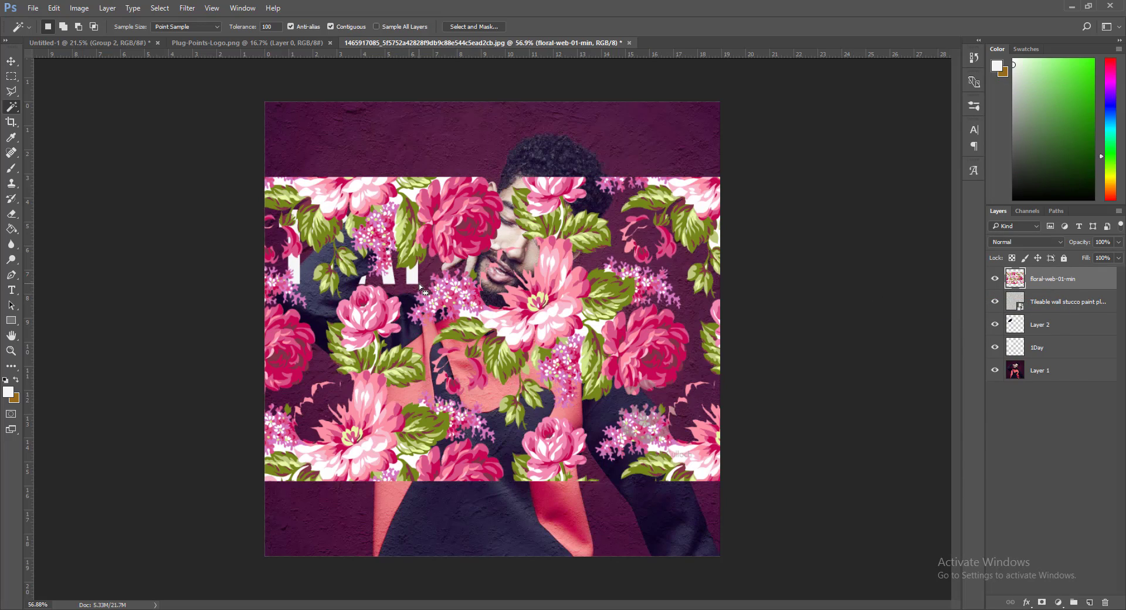
# Step: Enlarge the floral layer beyond the canvas edges so the flowers cover the entire cover image
pyautogui.hotkey('ctrl', 't')
pyautogui.moveTo(719, 177); pyautogui.dragTo(843, 93)
pyautogui.moveTo(264, 476); pyautogui.dragTo(157, 573)
pyautogui.moveTo(436, 485); pyautogui.dragTo(468, 490)
pyautogui.press('Return')
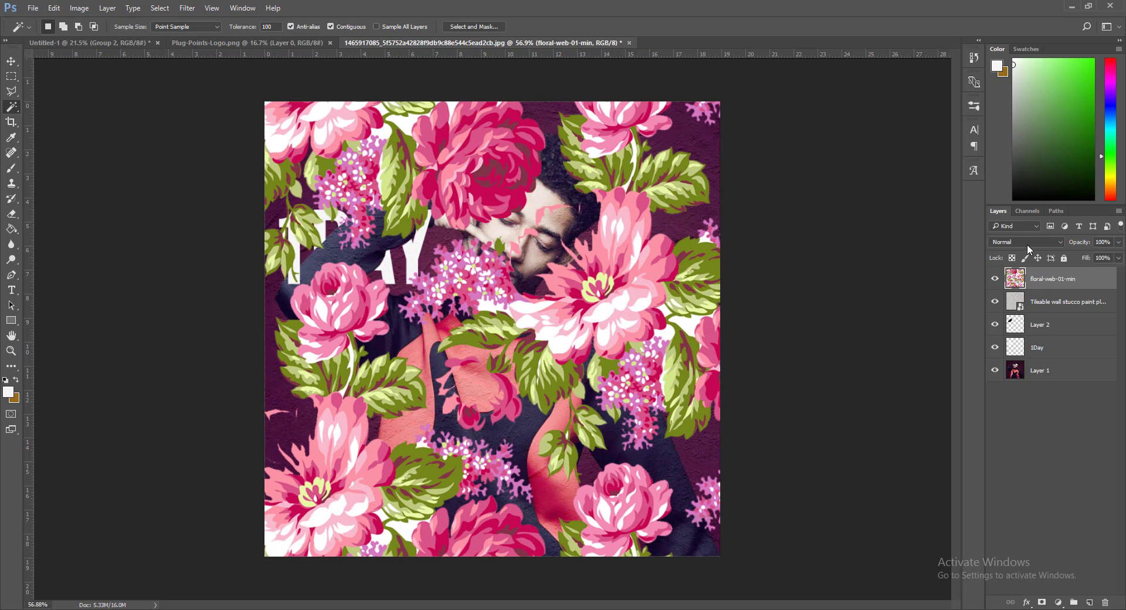
# Step: Go through the blend modes on the floral-web-01-min layer up to Color
pyautogui.click(1020, 241)
pyautogui.click(1012, 272)
pyautogui.scroll(-4, 1025, 243)
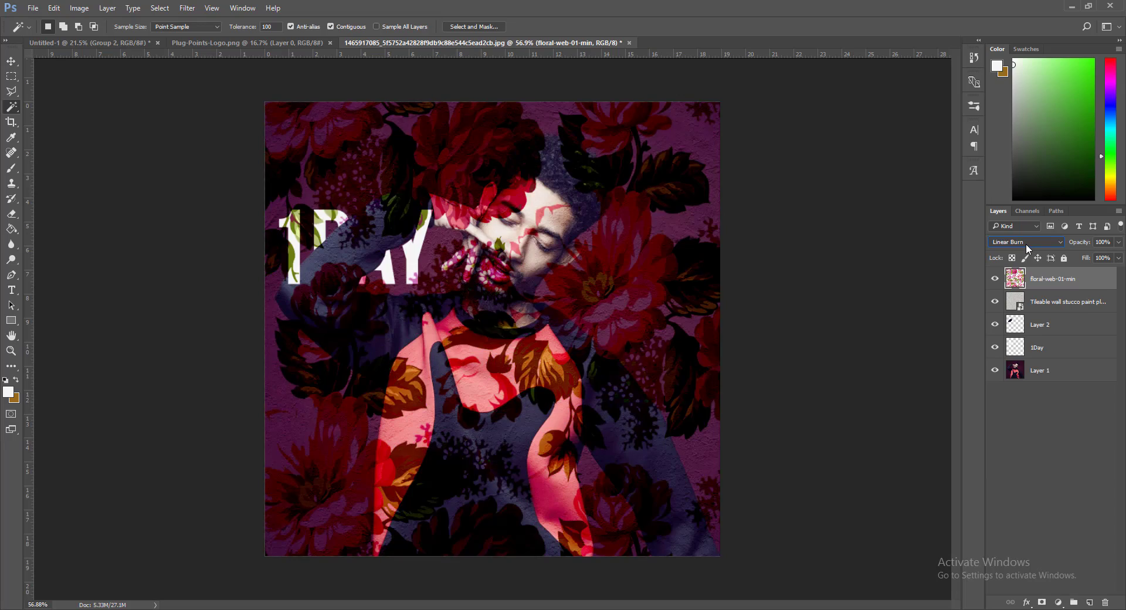
pyautogui.scroll(-7, 1026, 244)
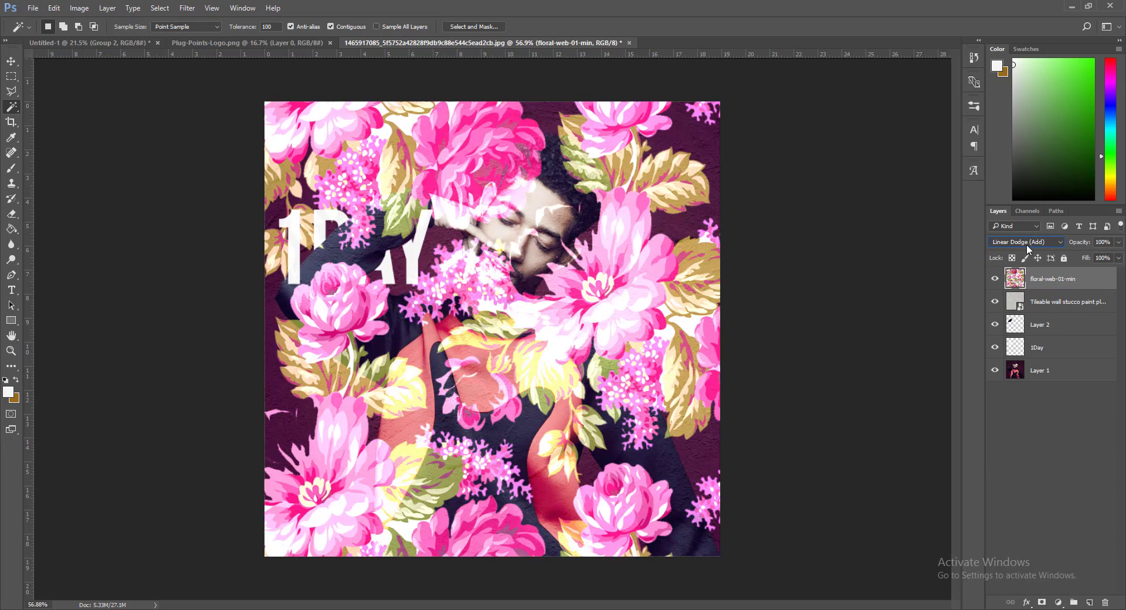
pyautogui.scroll(-5, 1026, 244)
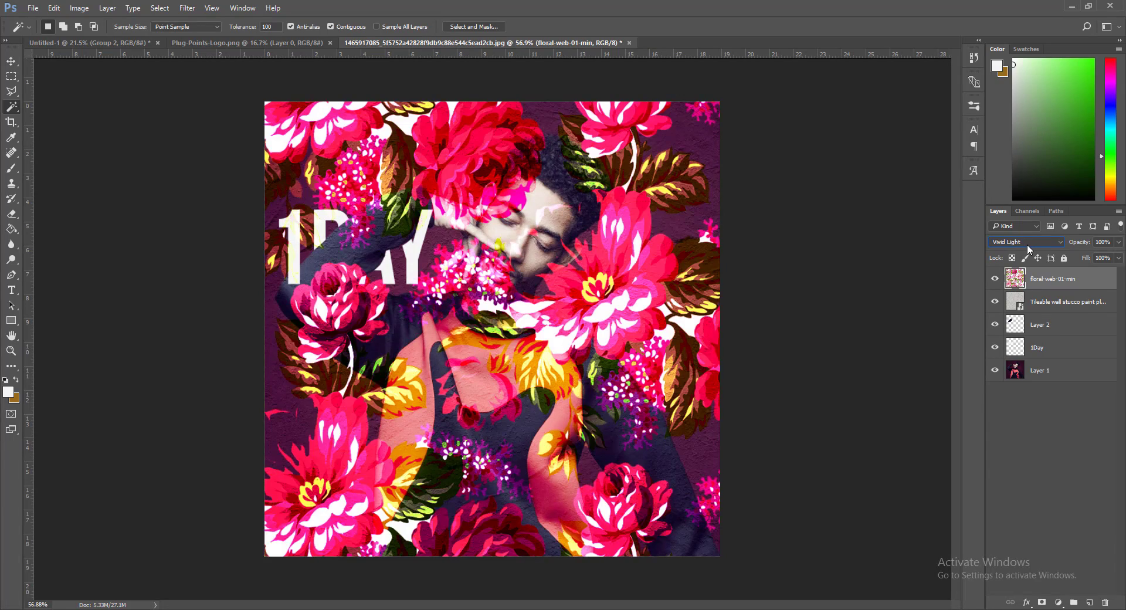
pyautogui.scroll(-6, 1026, 244)
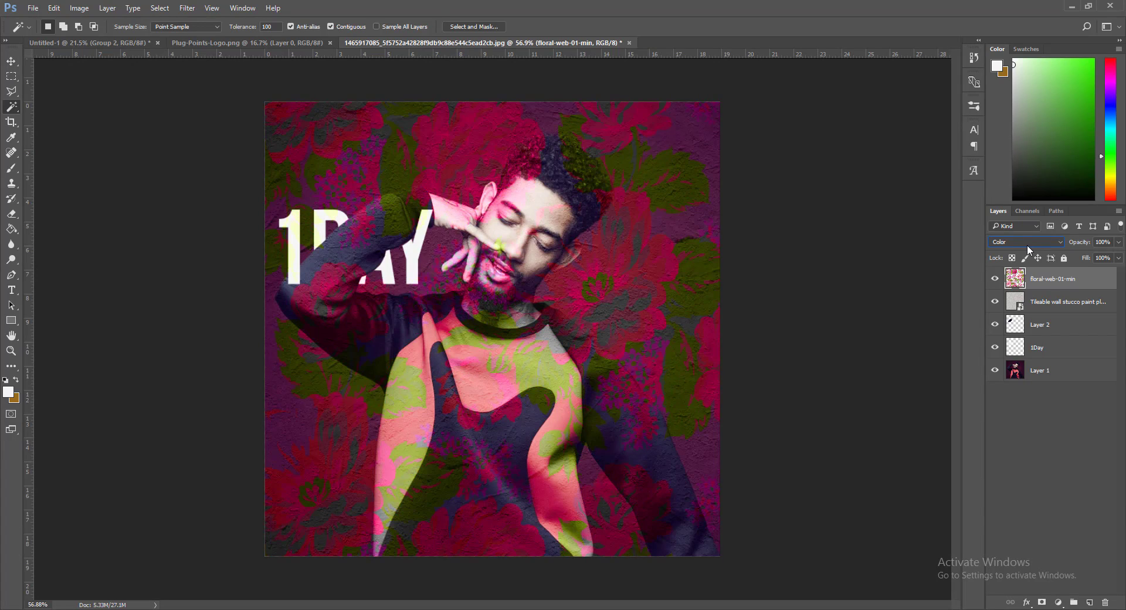
# Step: Set the blend mode of the floral-web-01-min layer to Divide
pyautogui.scroll(-1, 1026, 244)
pyautogui.scroll(1, 1026, 244)
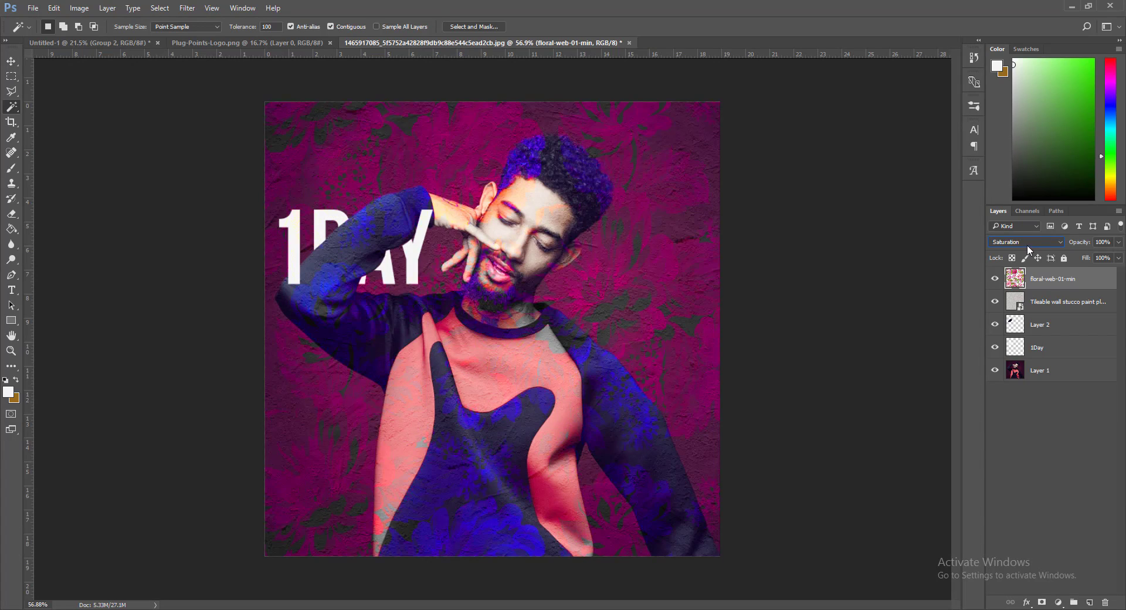
pyautogui.scroll(1, 1026, 244)
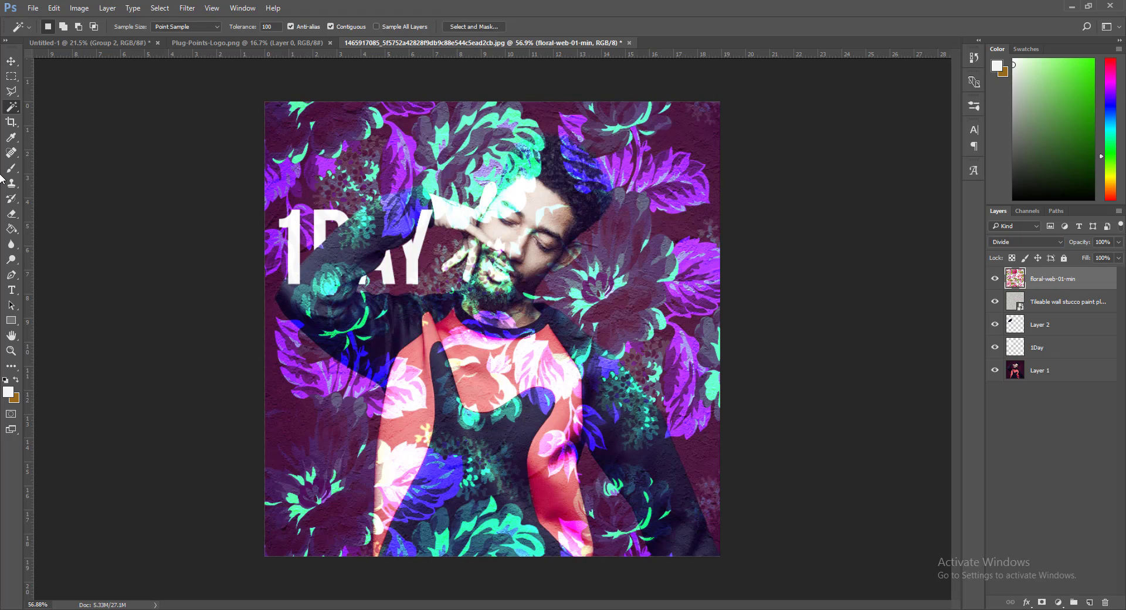
# Step: Erase the floral layer over the man's face, hair and sweater with a large soft eraser
pyautogui.click(11, 213)
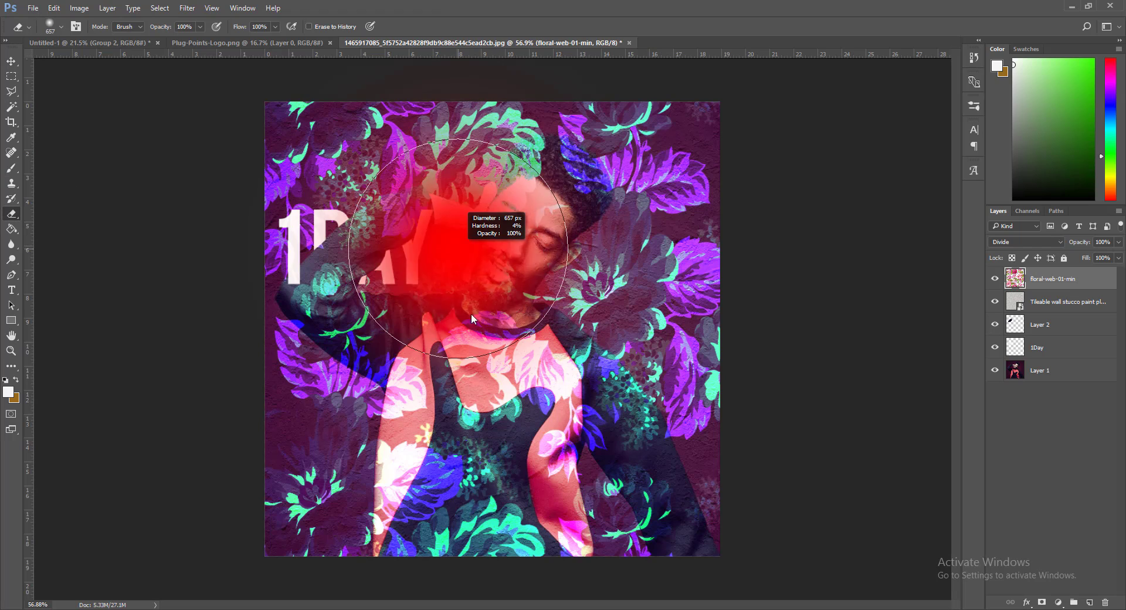
pyautogui.moveTo(471, 314); pyautogui.dragTo(474, 164)
pyautogui.moveTo(537, 218)
pyautogui.mouseDown()
pyautogui.moveTo(467, 252)
pyautogui.moveTo(500, 251)
pyautogui.moveTo(550, 216)
pyautogui.moveTo(559, 307)
pyautogui.moveTo(540, 302)
pyautogui.moveTo(541, 311)
pyautogui.mouseUp()
pyautogui.hotkey('ctrl', 'z')
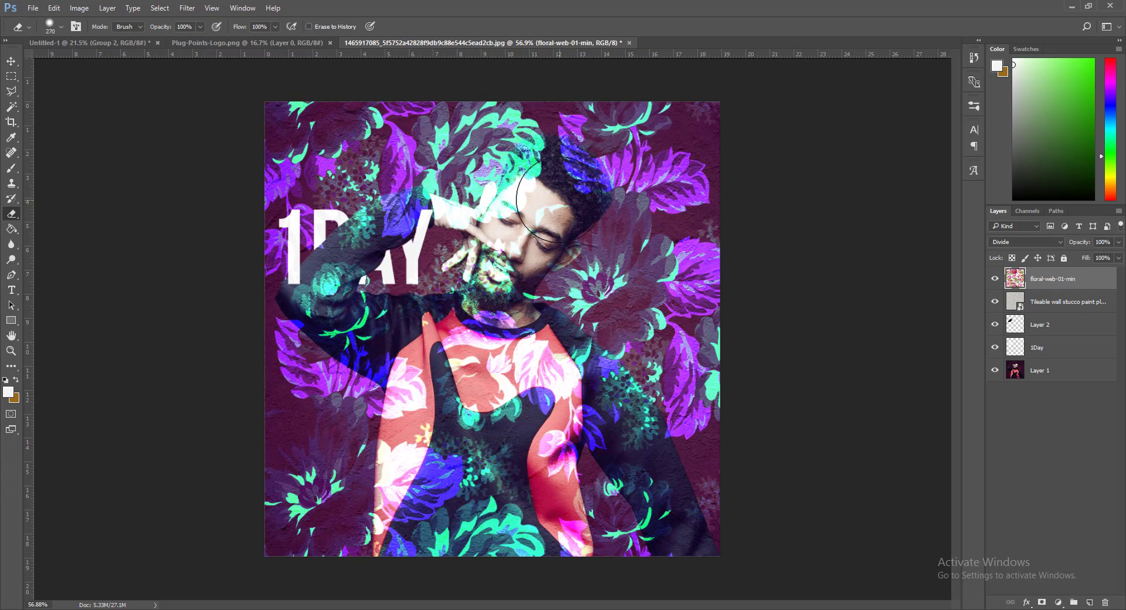
pyautogui.moveTo(559, 200)
pyautogui.mouseDown()
pyautogui.moveTo(474, 252)
pyautogui.moveTo(553, 226)
pyautogui.moveTo(562, 194)
pyautogui.moveTo(512, 251)
pyautogui.moveTo(449, 486)
pyautogui.moveTo(444, 358)
pyautogui.moveTo(414, 565)
pyautogui.moveTo(422, 386)
pyautogui.moveTo(433, 478)
pyautogui.moveTo(459, 536)
pyautogui.moveTo(499, 439)
pyautogui.moveTo(534, 584)
pyautogui.moveTo(546, 498)
pyautogui.moveTo(550, 560)
pyautogui.moveTo(535, 537)
pyautogui.moveTo(555, 350)
pyautogui.moveTo(537, 387)
pyautogui.moveTo(541, 346)
pyautogui.moveTo(488, 366)
pyautogui.moveTo(428, 333)
pyautogui.moveTo(397, 339)
pyautogui.moveTo(349, 322)
pyautogui.moveTo(396, 347)
pyautogui.moveTo(369, 342)
pyautogui.moveTo(347, 325)
pyautogui.moveTo(394, 349)
pyautogui.moveTo(561, 388)
pyautogui.moveTo(610, 416)
pyautogui.moveTo(665, 509)
pyautogui.moveTo(610, 393)
pyautogui.moveTo(531, 332)
pyautogui.moveTo(606, 389)
pyautogui.mouseUp()
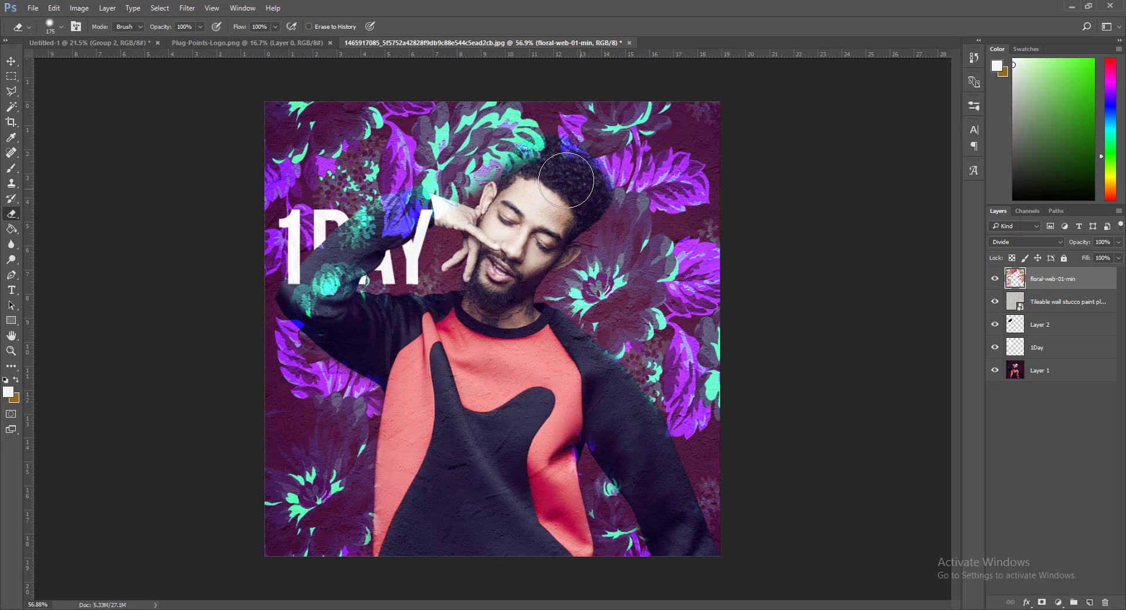
pyautogui.moveTo(565, 180)
pyautogui.mouseDown()
pyautogui.moveTo(534, 164)
pyautogui.moveTo(522, 176)
pyautogui.moveTo(537, 164)
pyautogui.moveTo(529, 144)
pyautogui.moveTo(516, 176)
pyautogui.moveTo(563, 170)
pyautogui.moveTo(591, 198)
pyautogui.moveTo(552, 194)
pyautogui.mouseUp()
# Step: Erase the remaining flowers over the raised arm and along the hair edge with a 74 px soft eraser
pyautogui.keyDown('alt'); pyautogui.rightClick(461, 243); pyautogui.keyUp('alt')
pyautogui.moveTo(424, 217)
pyautogui.mouseDown()
pyautogui.moveTo(333, 275)
pyautogui.moveTo(336, 296)
pyautogui.moveTo(356, 263)
pyautogui.moveTo(351, 301)
pyautogui.moveTo(389, 306)
pyautogui.moveTo(296, 312)
pyautogui.moveTo(331, 272)
pyautogui.mouseUp()
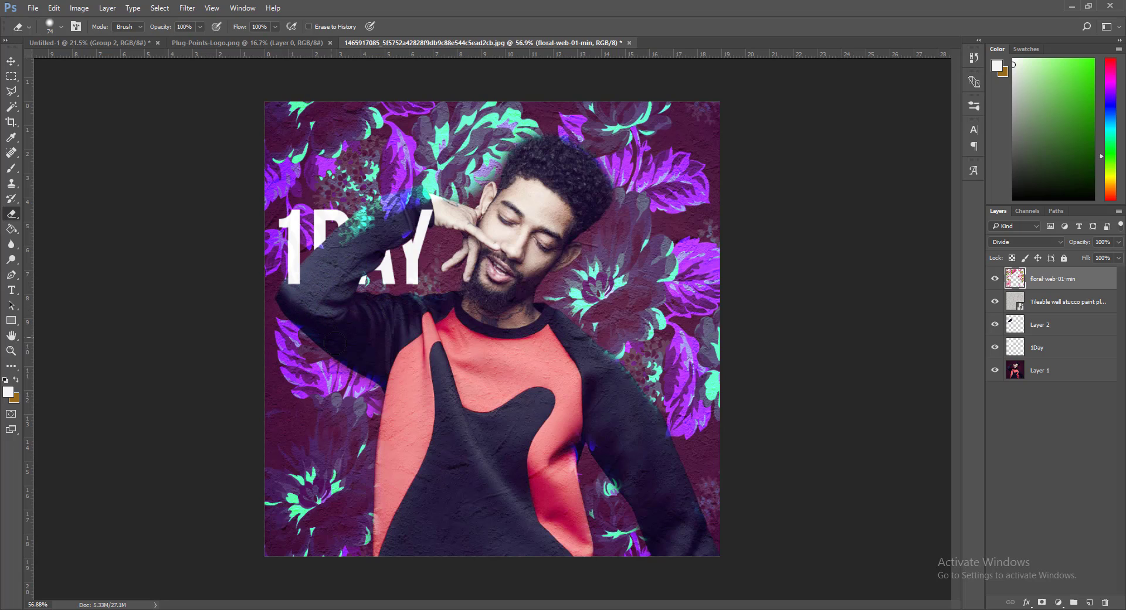
pyautogui.moveTo(347, 227); pyautogui.dragTo(409, 201)
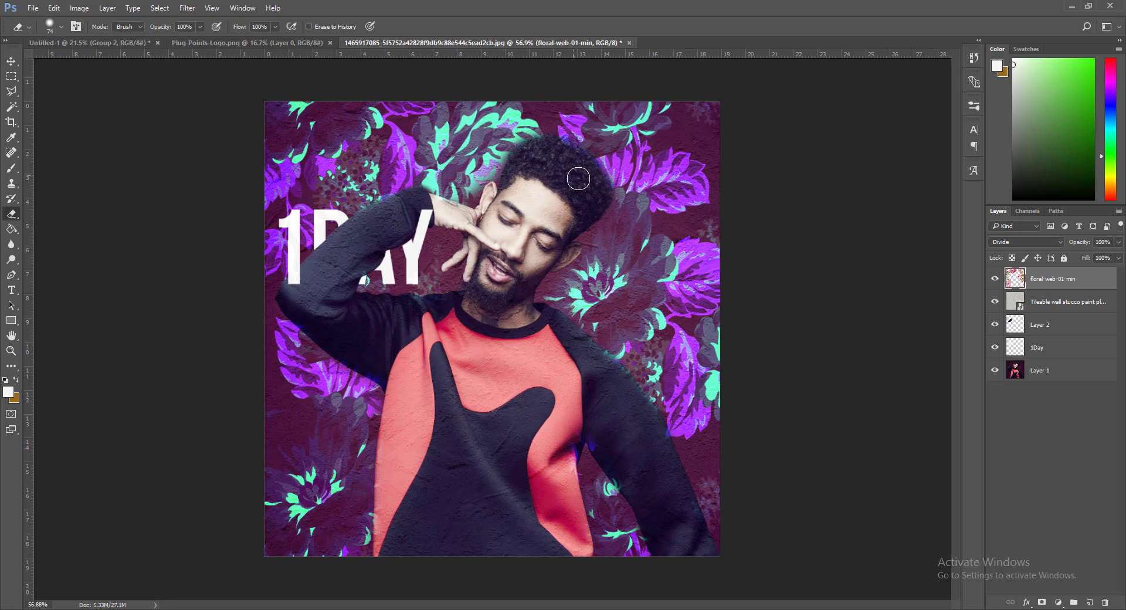
pyautogui.moveTo(577, 178); pyautogui.dragTo(588, 163)
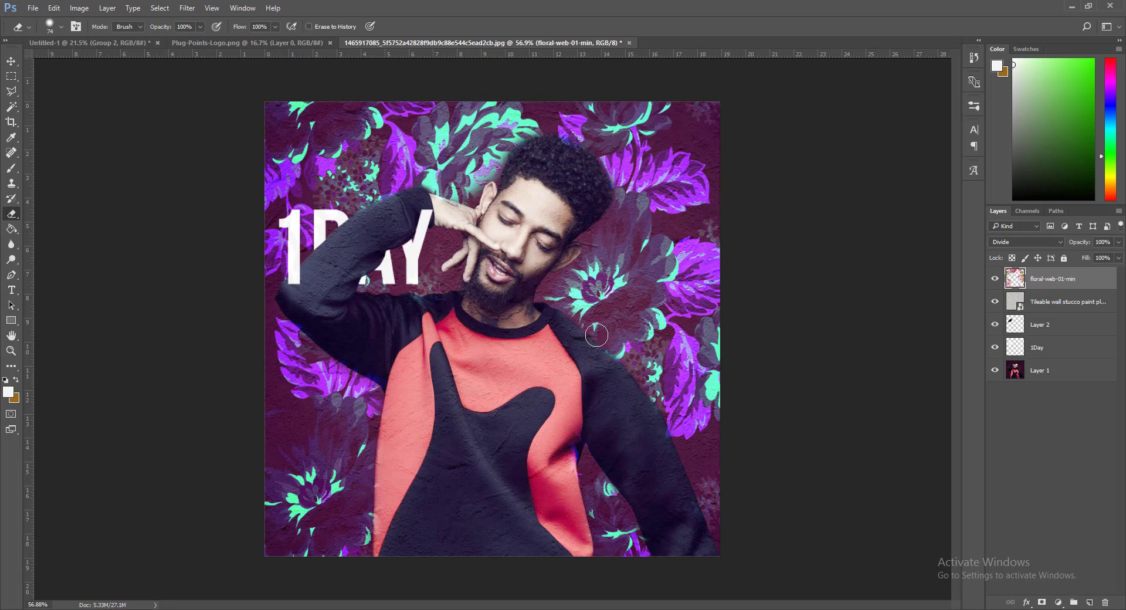
# Step: Lower the floral layer's opacity to 22% and deselect the layer
pyautogui.click(1118, 241)
pyautogui.moveTo(1067, 261)
pyautogui.mouseDown()
pyautogui.moveTo(1088, 256)
pyautogui.moveTo(1076, 258)
pyautogui.mouseUp()
pyautogui.click(1010, 450)
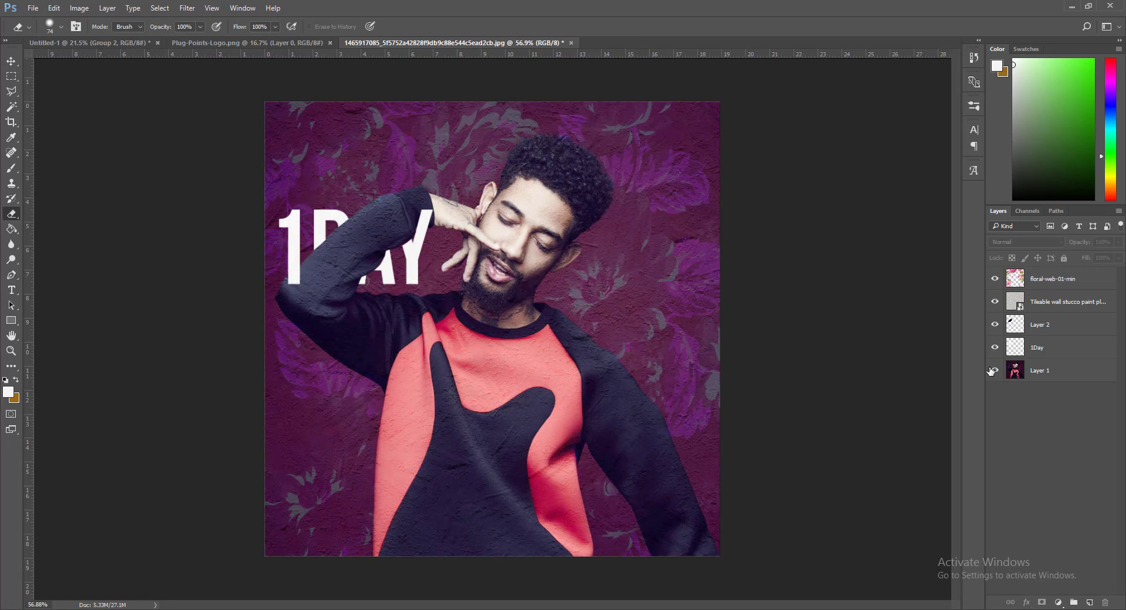
# Step: Place the vibrant_pattern image, enlarge it to cover the whole canvas and move its layer to the top of the stack
pyautogui.click(1095, 354)
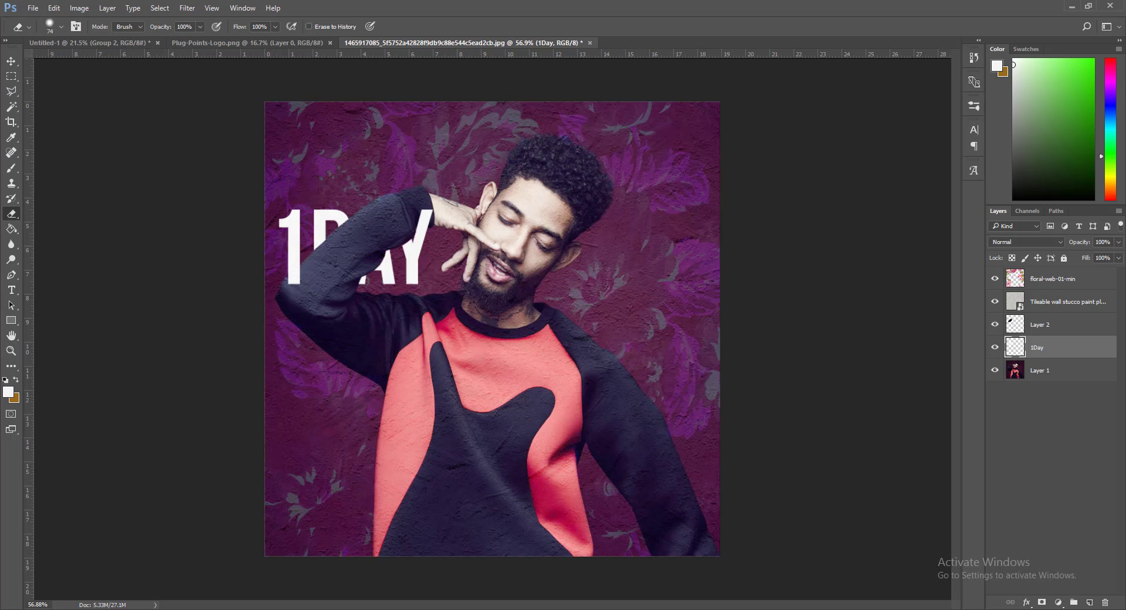
pyautogui.moveTo(1125, 346); pyautogui.dragTo(682, 321)
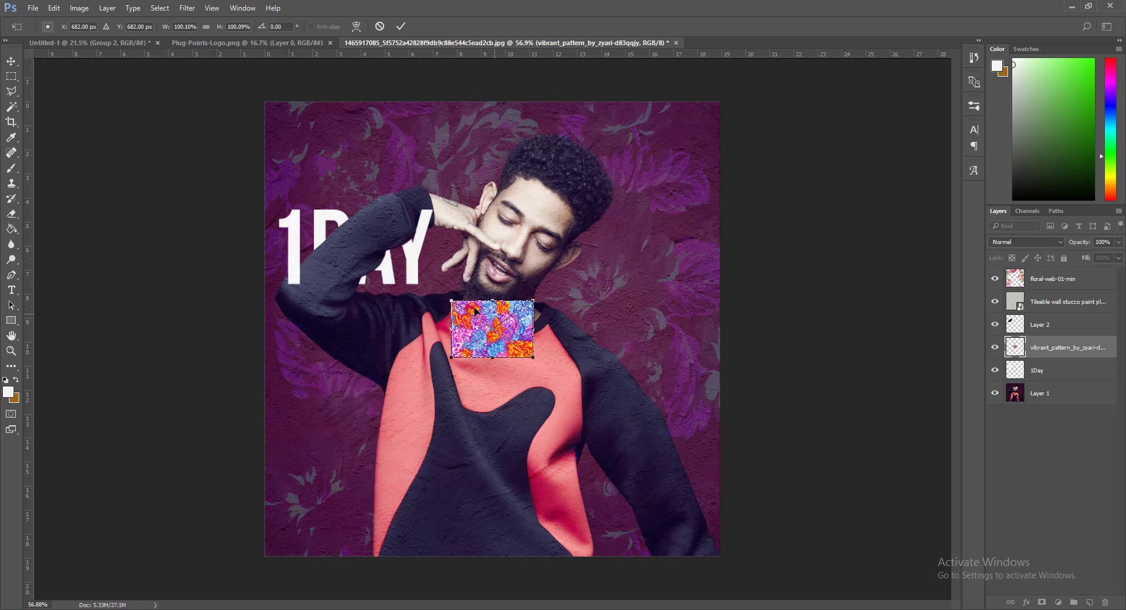
pyautogui.moveTo(452, 300); pyautogui.dragTo(163, 99)
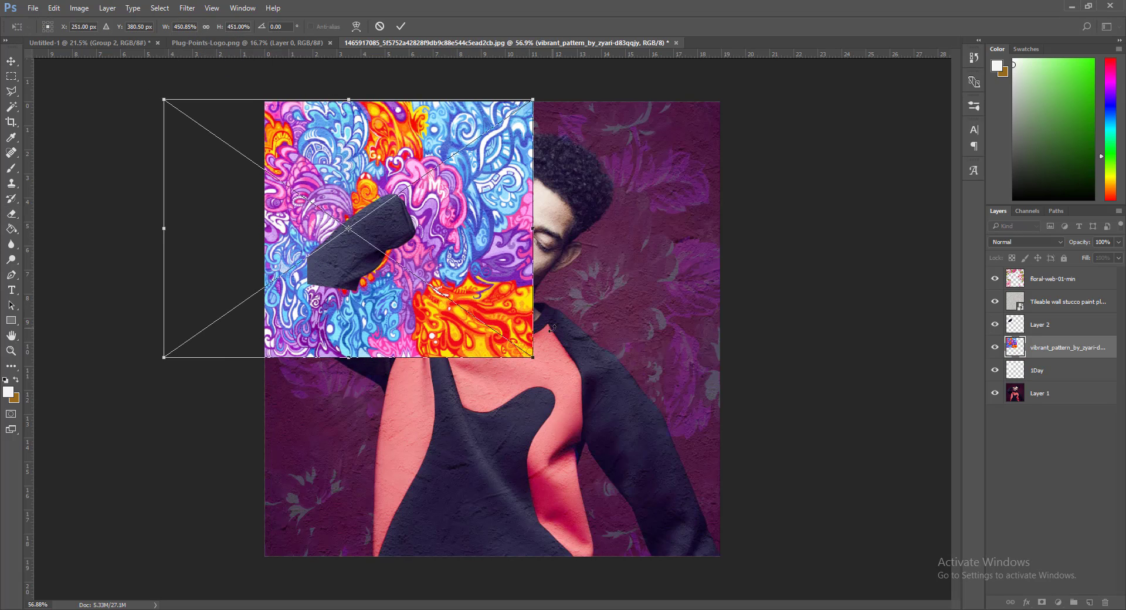
pyautogui.moveTo(534, 353); pyautogui.dragTo(821, 558)
pyautogui.press('Return')
pyautogui.moveTo(1049, 347); pyautogui.dragTo(1032, 274)
pyautogui.press('e')
# Step: Go through the blend modes on the vibrant_pattern layer up to Luminosity
pyautogui.click(1025, 237)
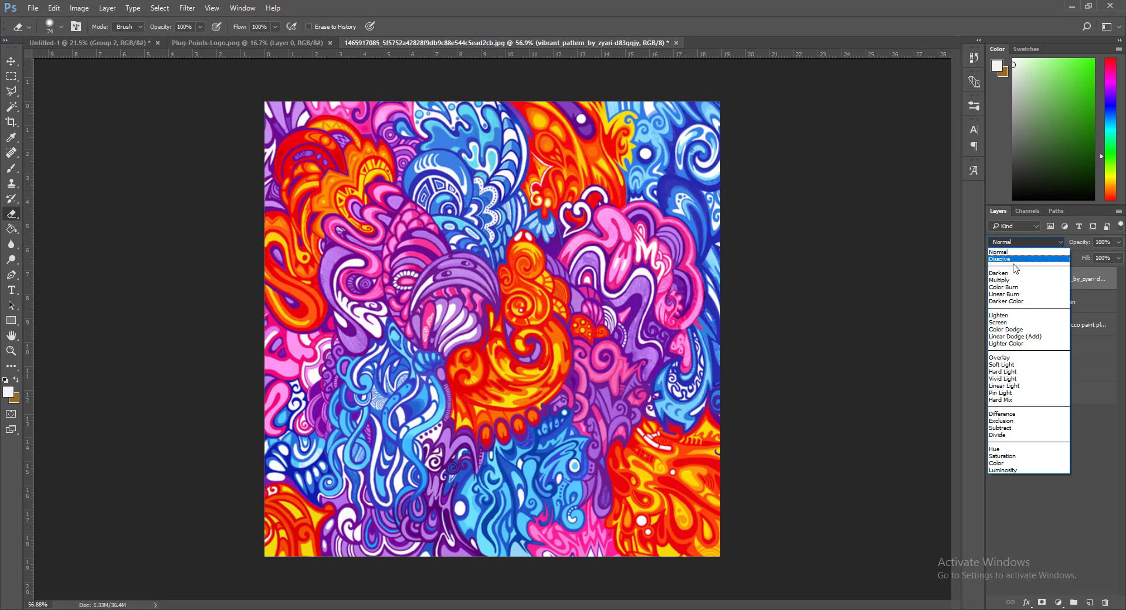
pyautogui.click(1029, 241)
pyautogui.scroll(-4, 1027, 241)
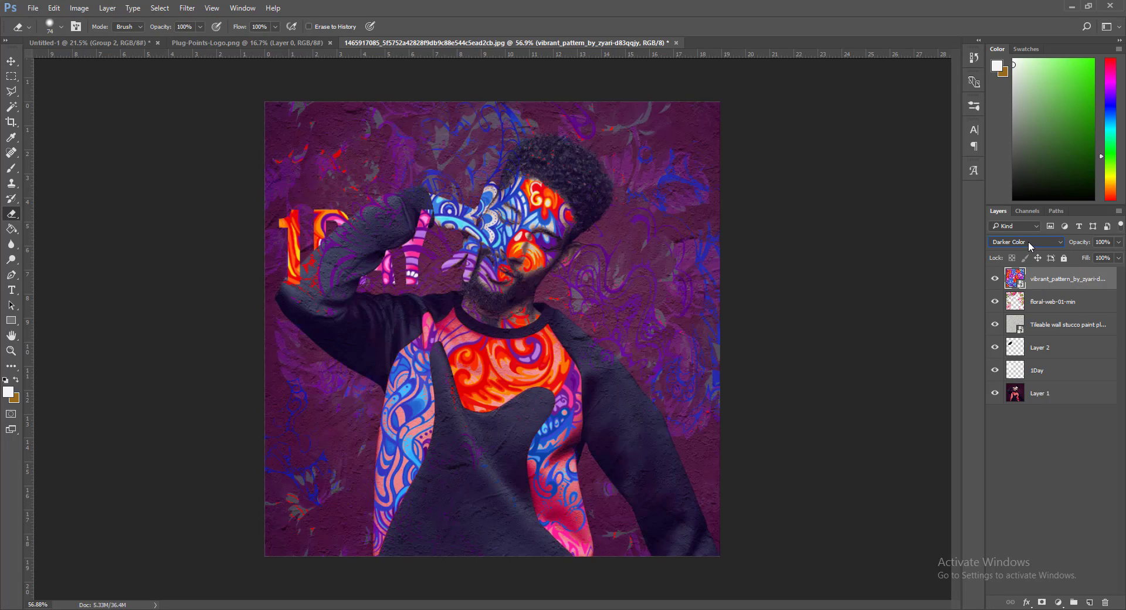
pyautogui.scroll(-6, 1028, 241)
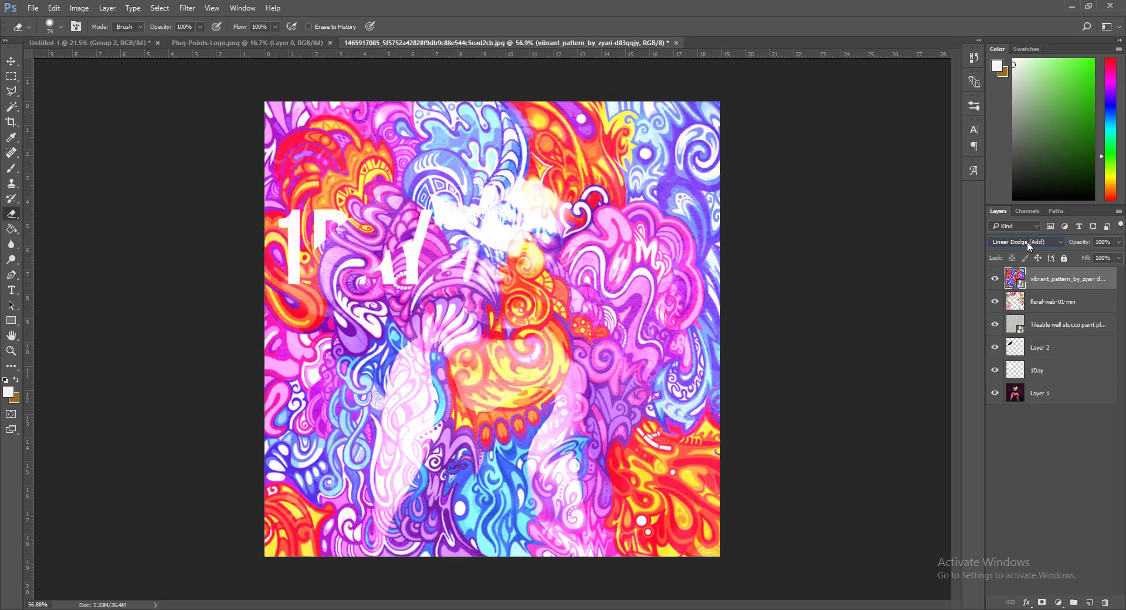
pyautogui.scroll(-4, 1026, 241)
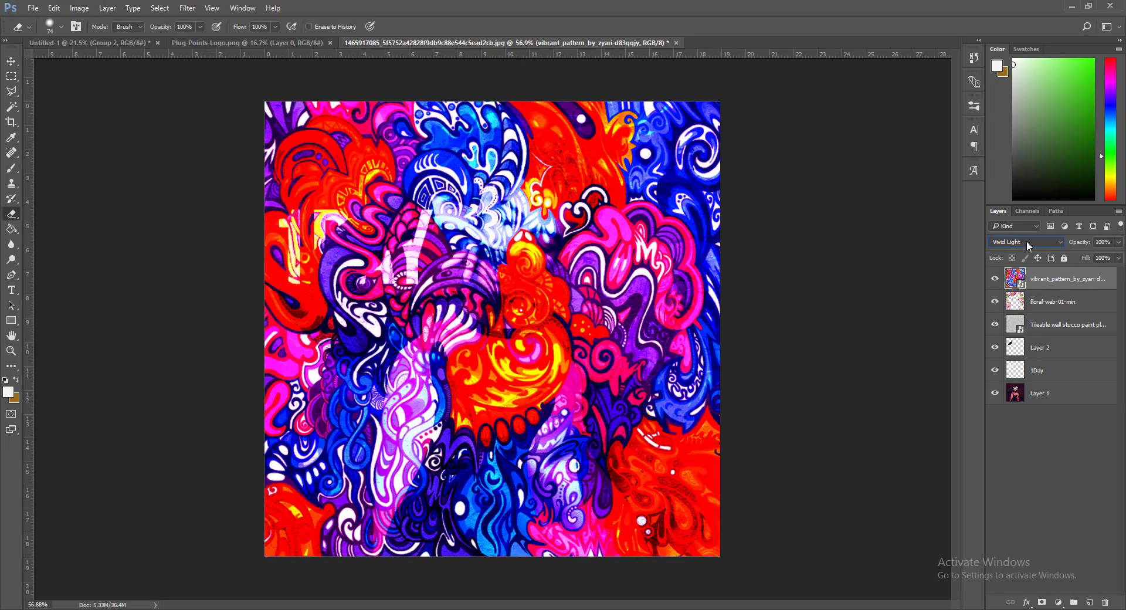
pyautogui.scroll(-8, 1025, 241)
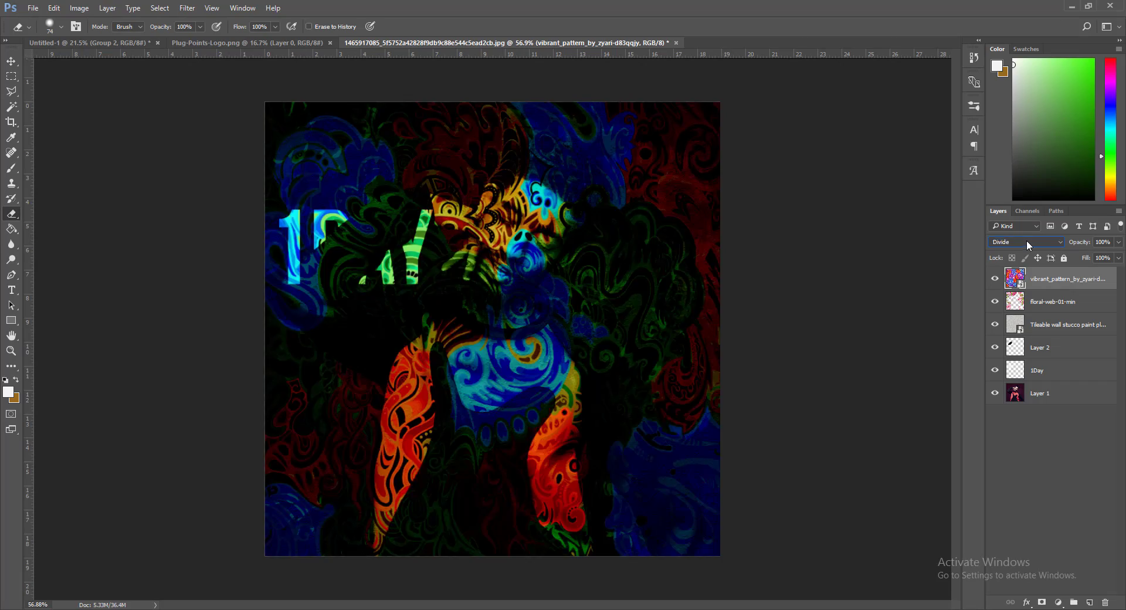
pyautogui.scroll(-1, 1026, 241)
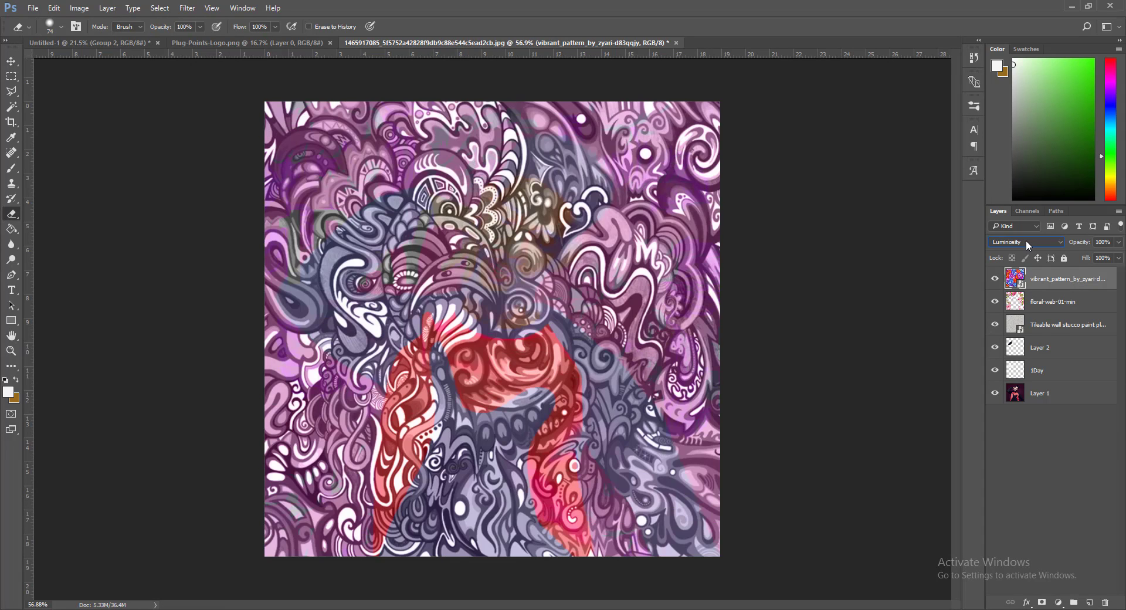
# Step: Delete the vibrant_pattern layer
pyautogui.click(1034, 428)
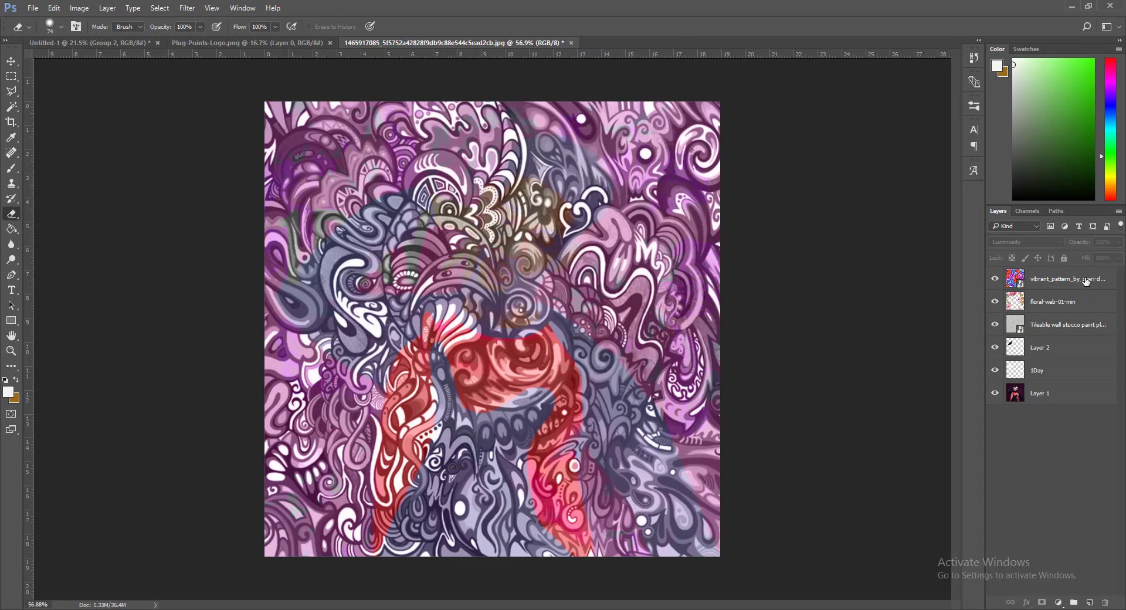
pyautogui.click(1086, 282)
pyautogui.press('Delete')
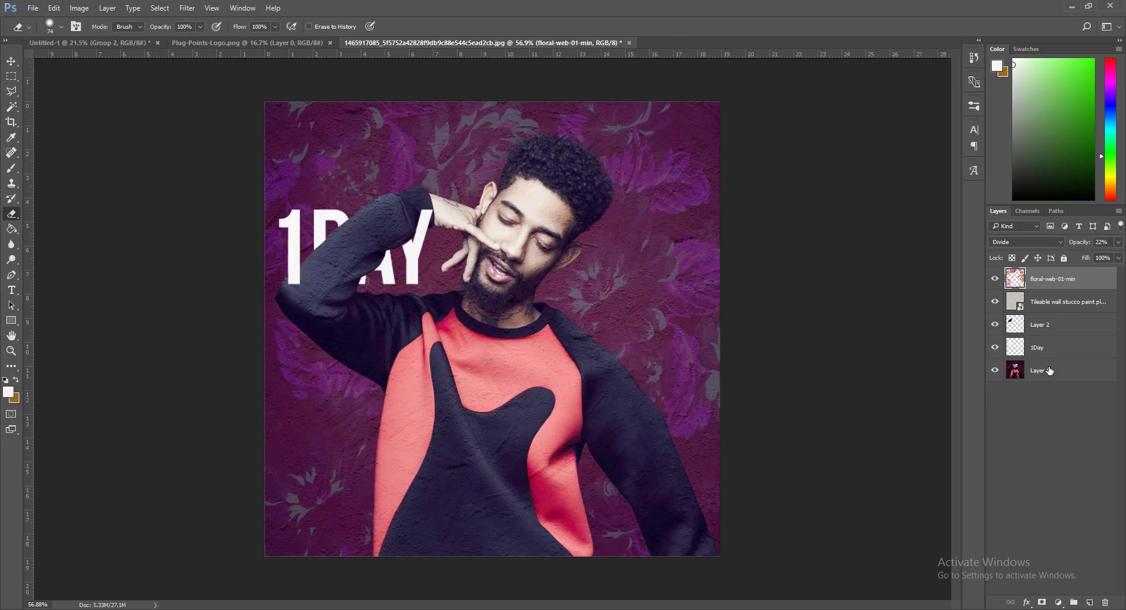
# Step: Group all the layers, duplicate the group, hide the original and merge the duplicate into a single layer
pyautogui.keyDown('shift'); pyautogui.click(1050, 370); pyautogui.keyUp('shift')
pyautogui.hotkey('ctrl', 'g')
pyautogui.hotkey('ctrl', 'j')
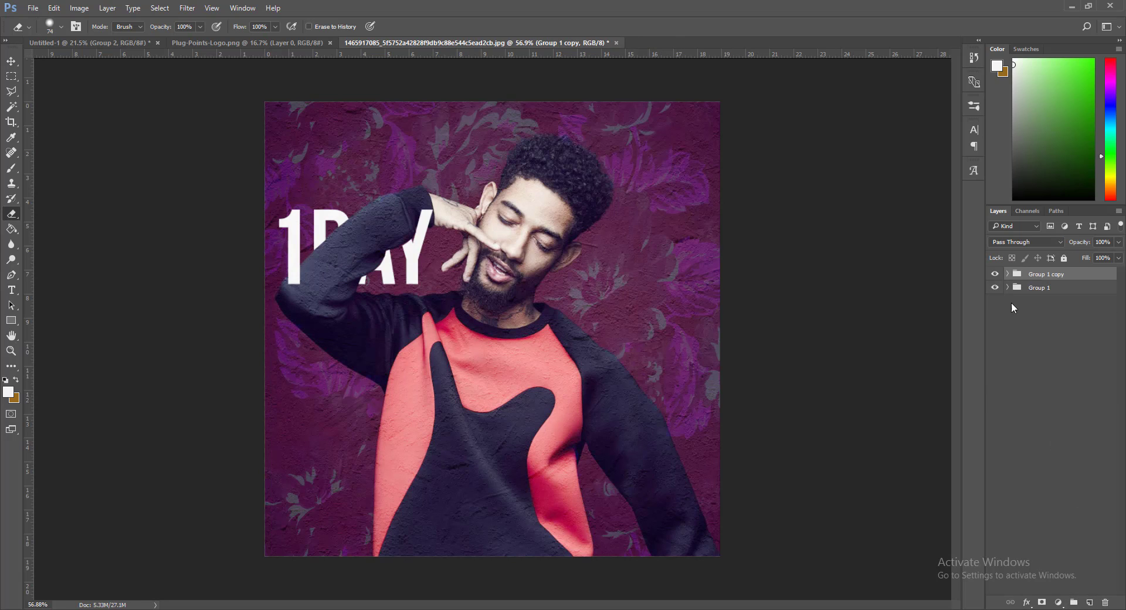
pyautogui.click(998, 288)
pyautogui.click(994, 274)
pyautogui.rightClick(1032, 274)
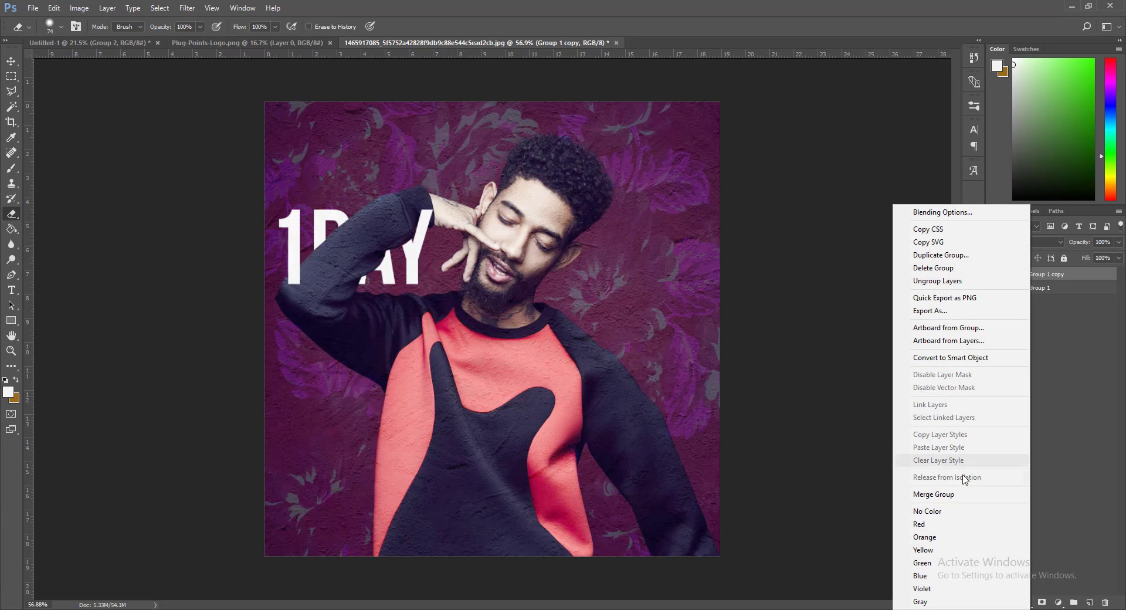
pyautogui.click(933, 494)
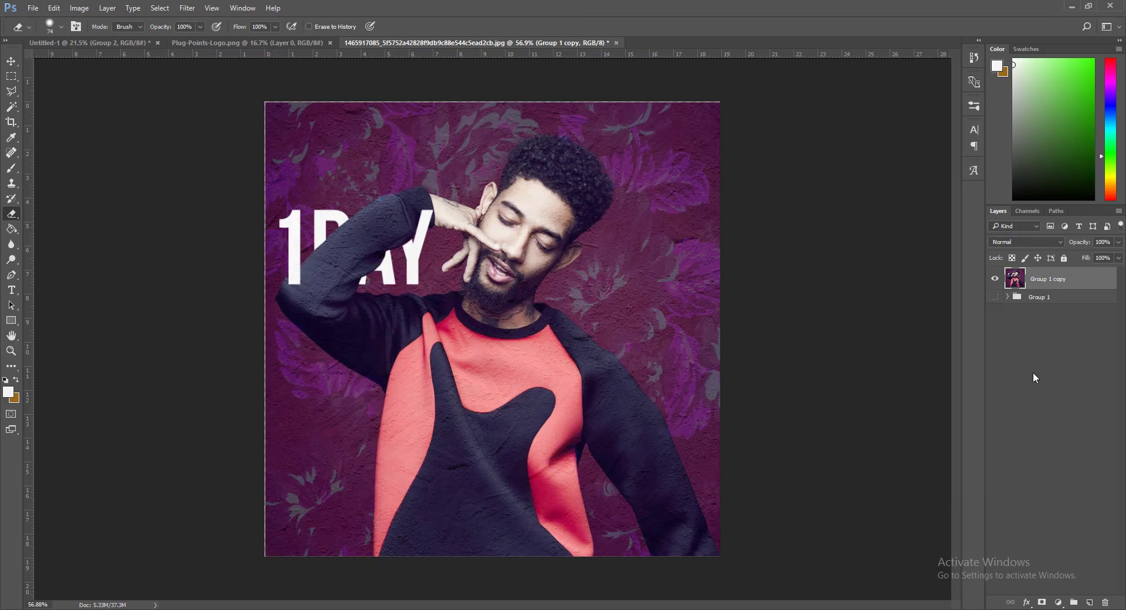
# Step: Duplicate the merged layer and apply Sprayed Strokes with stroke length 13, spray radius 14 and right diagonal direction
pyautogui.hotkey('ctrl', 'j')
pyautogui.click(187, 7)
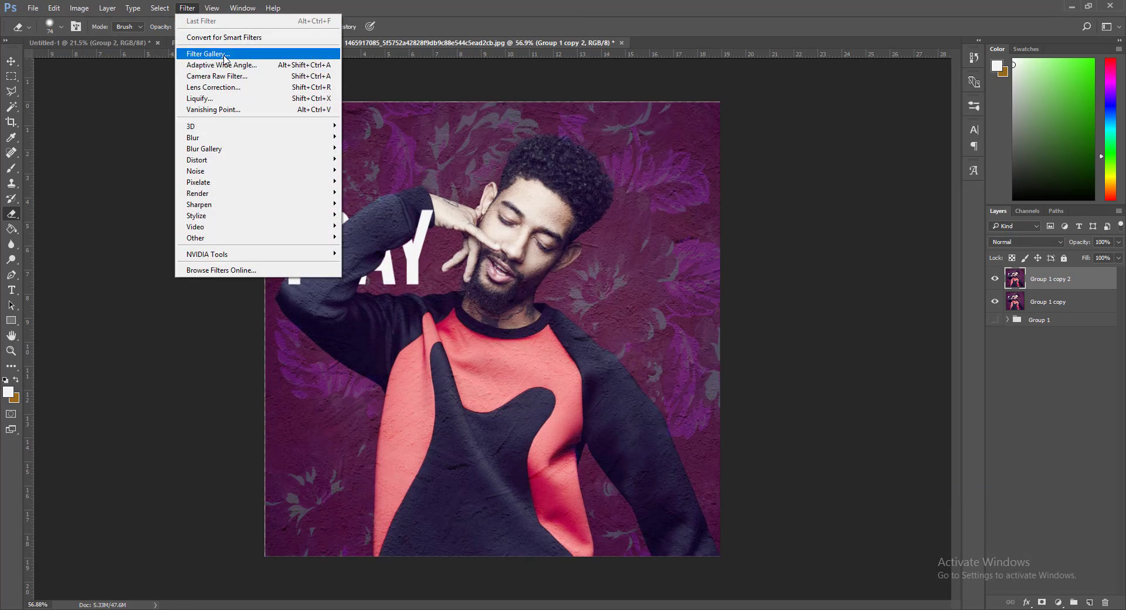
pyautogui.click(215, 54)
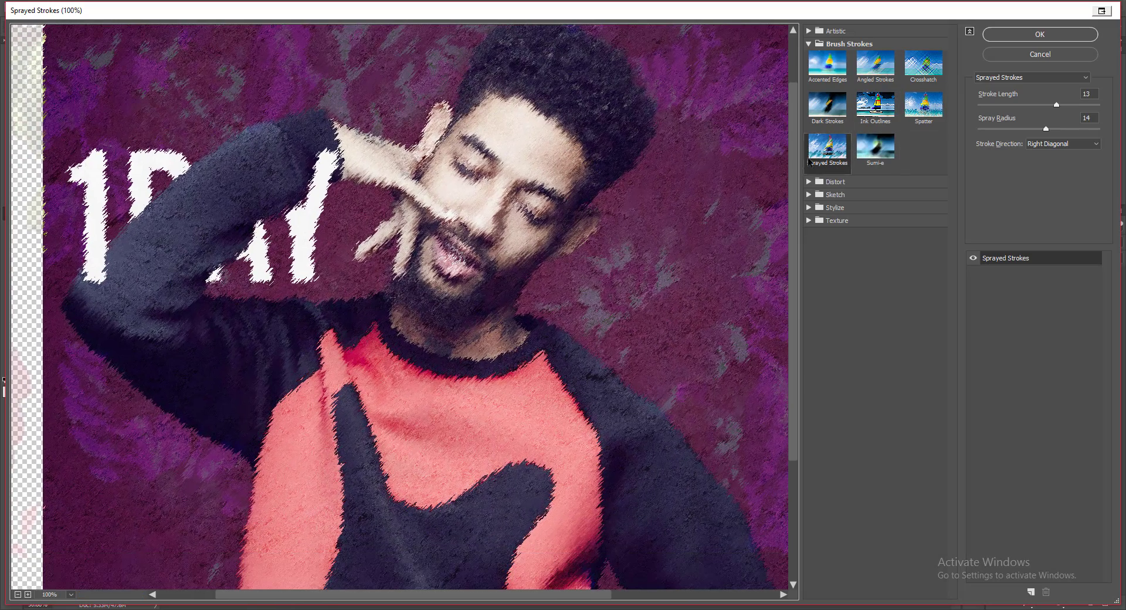
pyautogui.moveTo(582, 271); pyautogui.dragTo(523, 211)
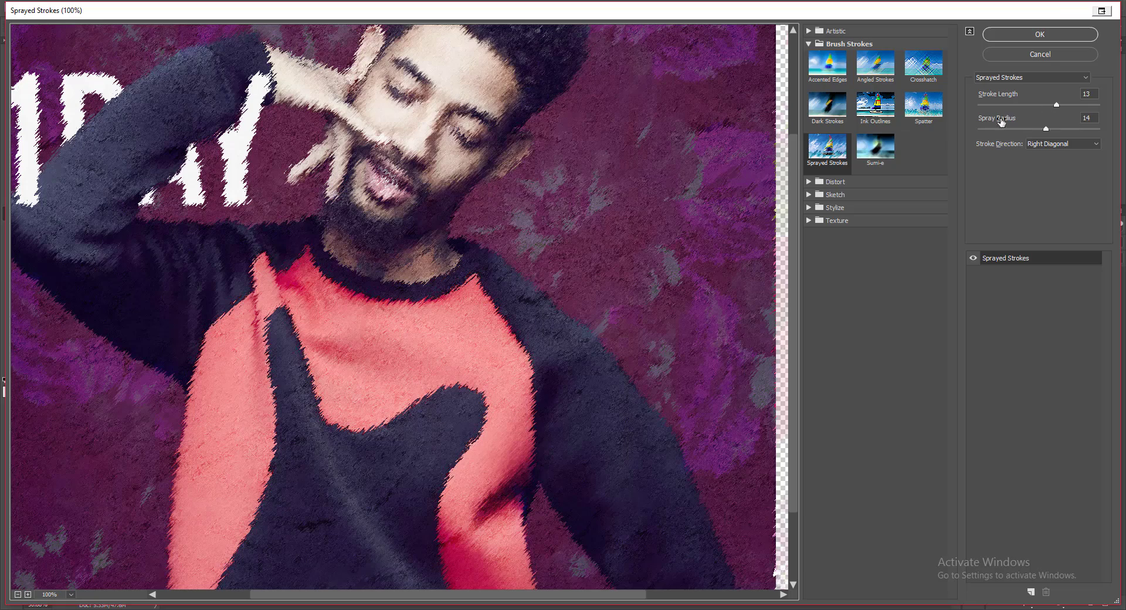
pyautogui.moveTo(672, 230); pyautogui.dragTo(667, 266)
pyautogui.click(1054, 37)
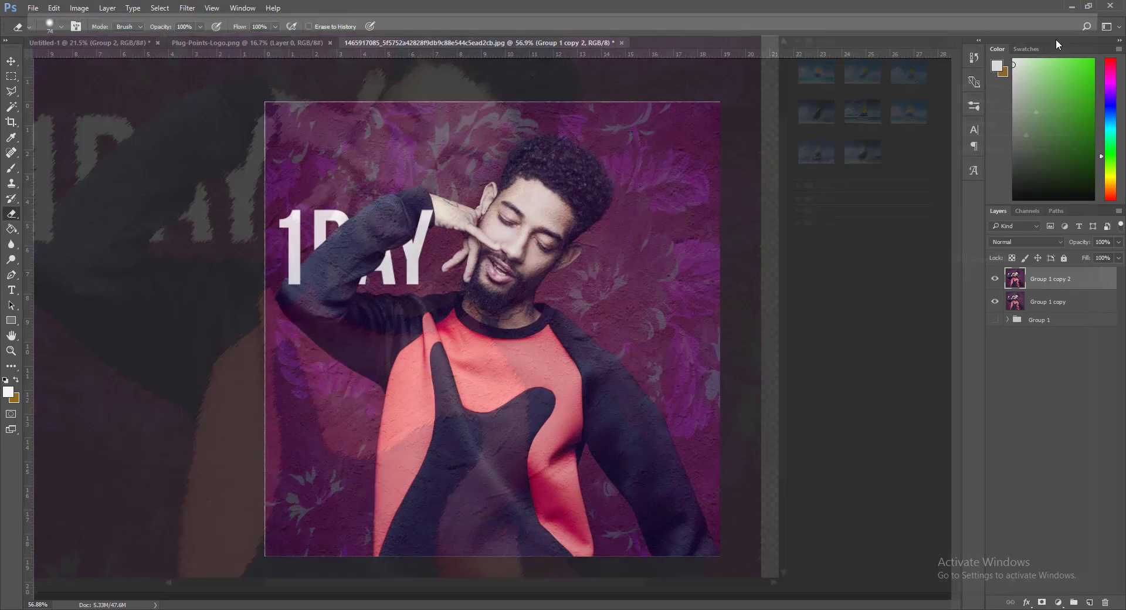
# Step: Try Darker Color and neighbouring blend modes on the sprayed-strokes layer
pyautogui.click(1019, 246)
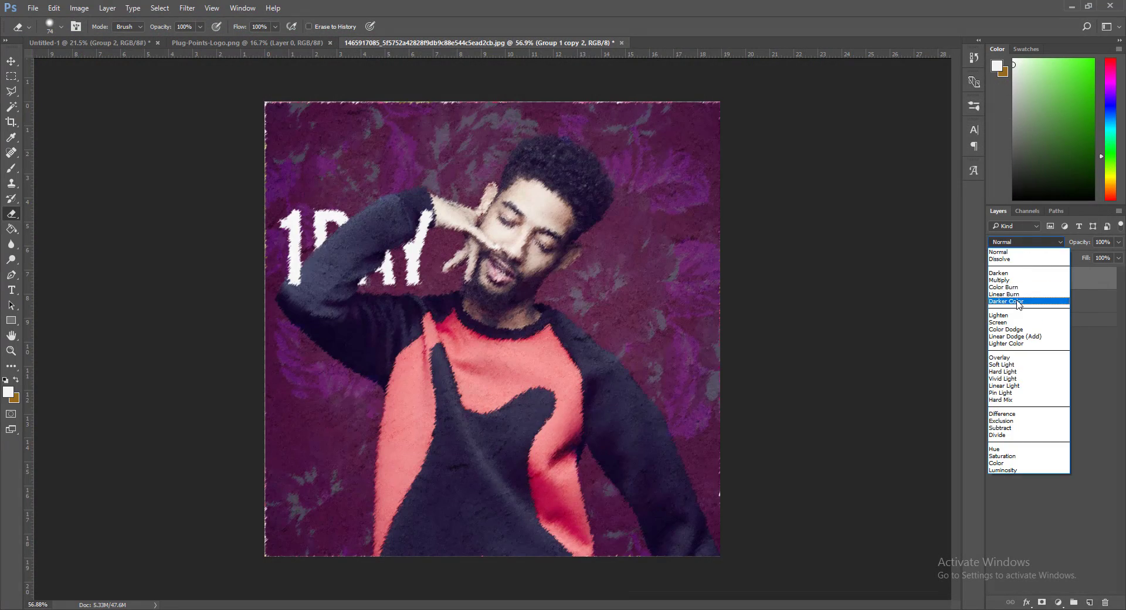
pyautogui.click(1023, 304)
pyautogui.scroll(1, 1033, 242)
pyautogui.scroll(-2, 1033, 241)
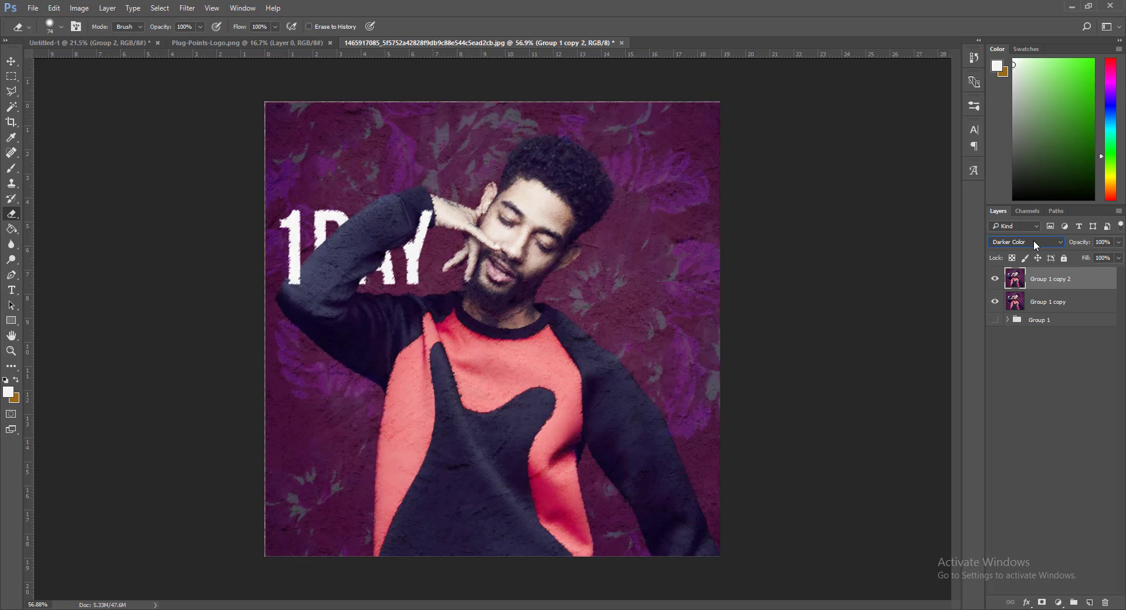
# Step: Duplicate the unfiltered Group 1 copy layer and move the duplicate above the sprayed-strokes layer
pyautogui.click(1044, 305)
pyautogui.click(1044, 279)
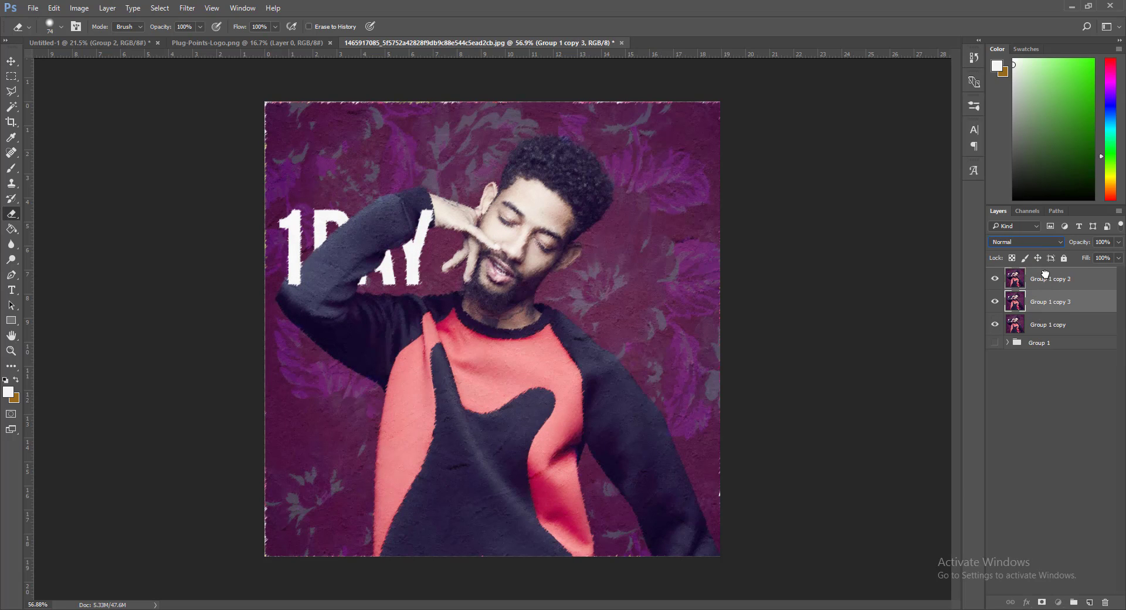
pyautogui.hotkey('ctrl', 'j')
# Step: Apply Glowing Edges with edge width 3, edge brightness 4 and smoothness 13 to the top layer, and set its blend mode to Lighten
pyautogui.click(200, 8)
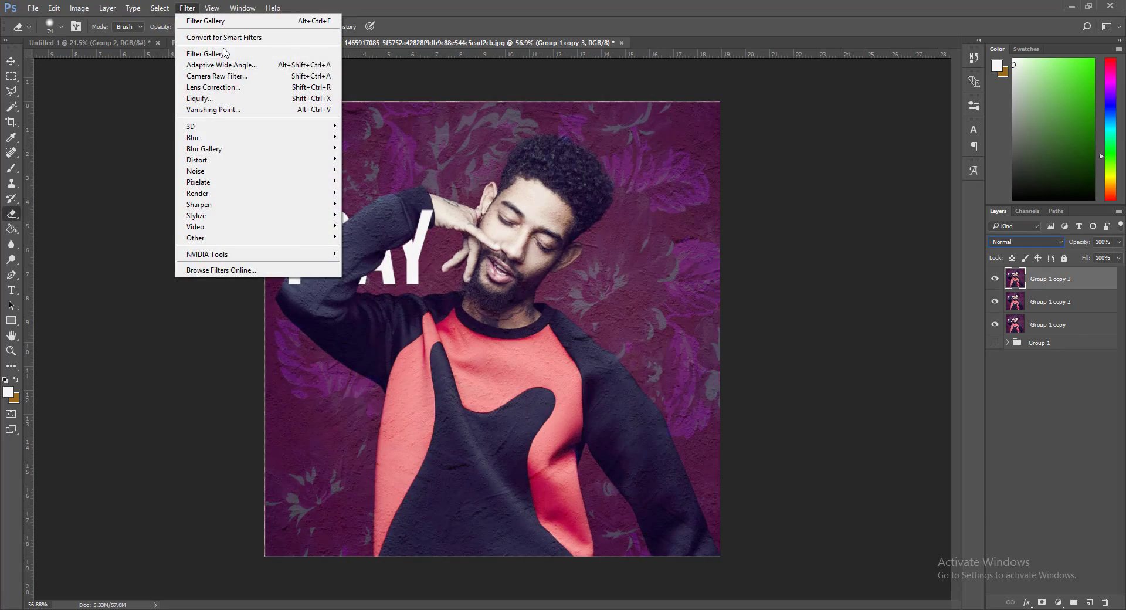
pyautogui.press('Escape')
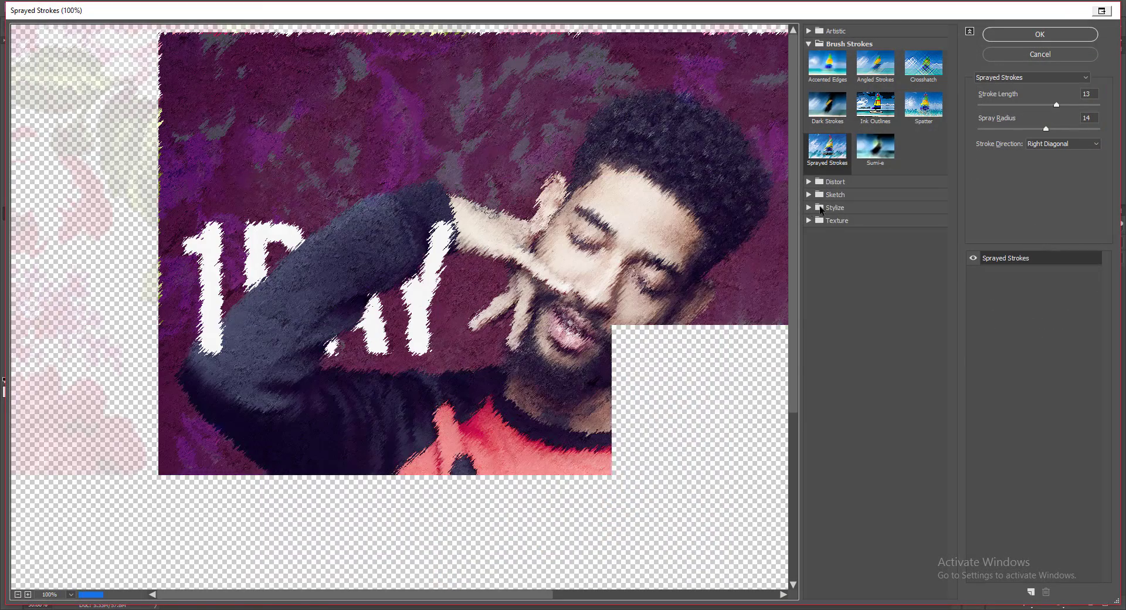
pyautogui.click(819, 207)
pyautogui.click(816, 236)
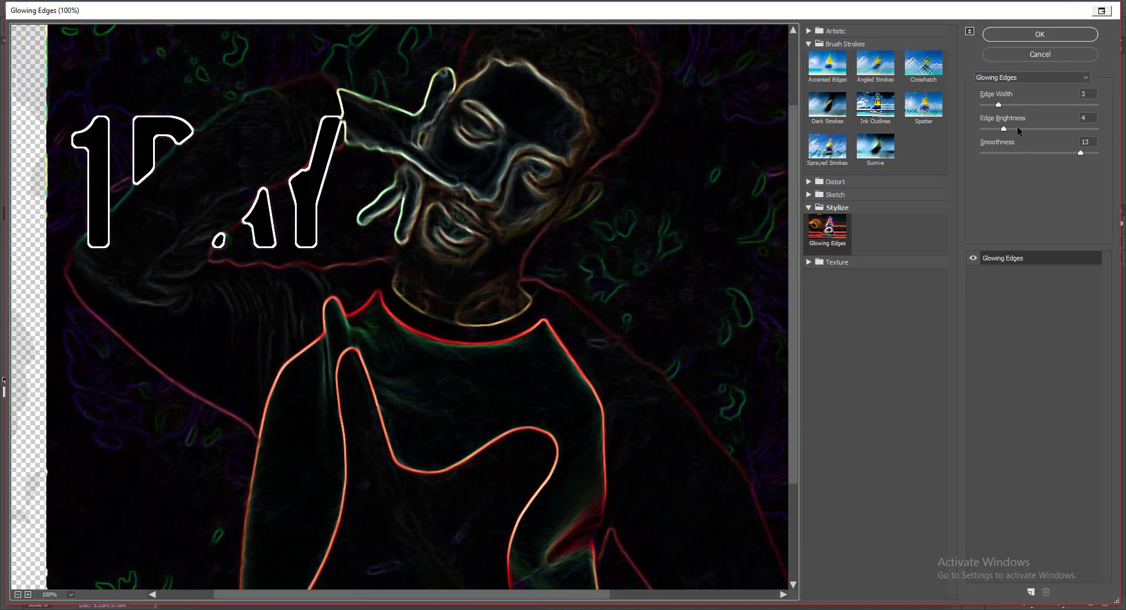
pyautogui.click(1036, 34)
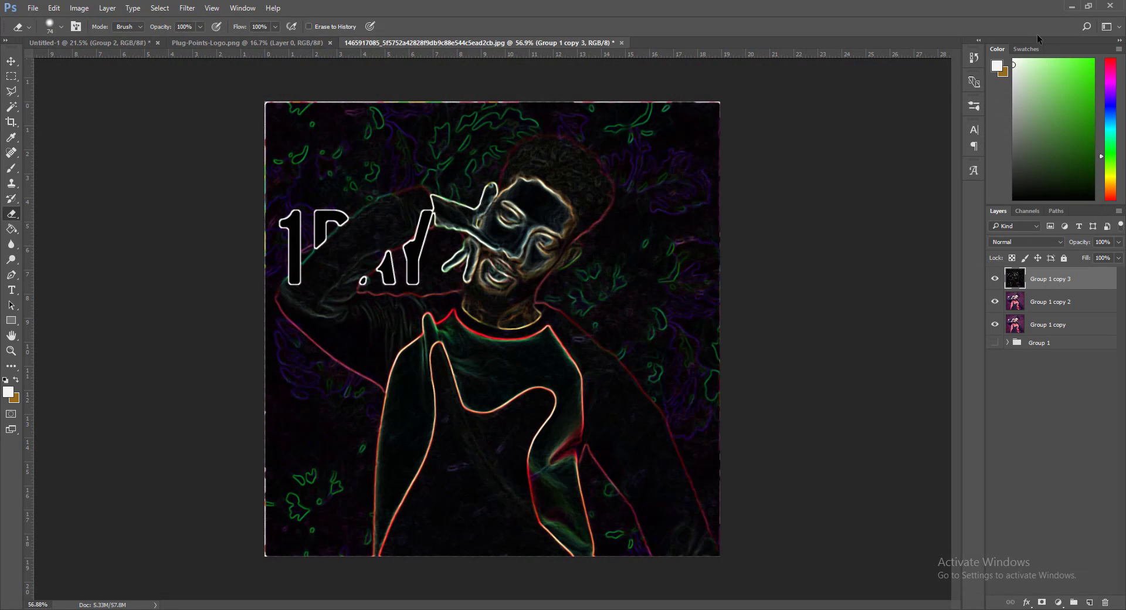
pyautogui.click(1025, 242)
pyautogui.click(1026, 321)
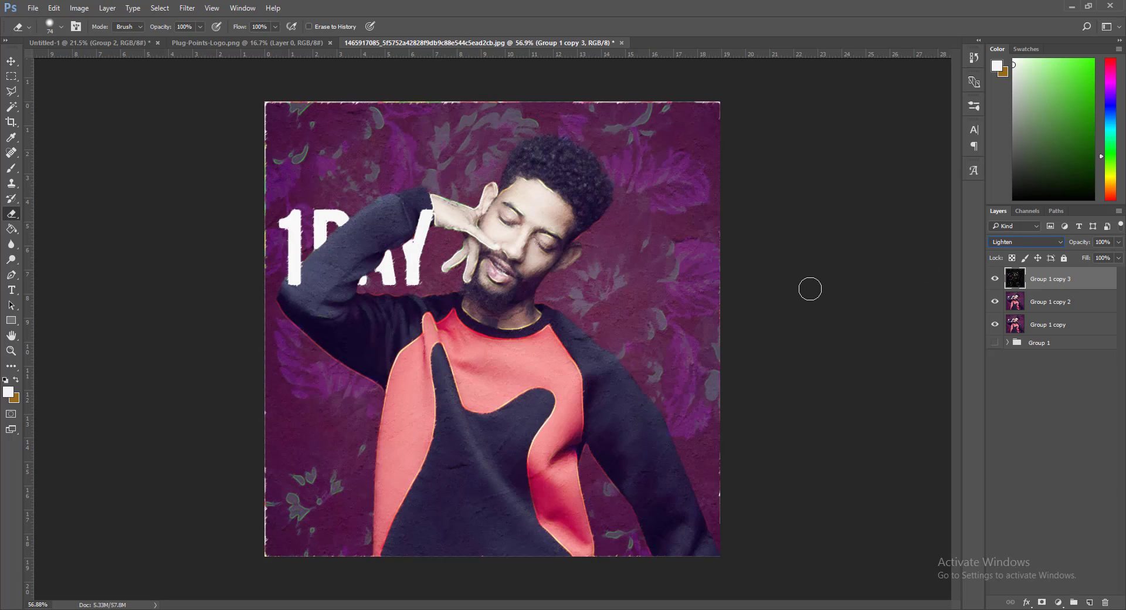
# Step: Add a Brightness/Contrast adjustment layer above the Glowing Edges layer, set brightness to 13 and adjust the contrast
pyautogui.click(1109, 498)
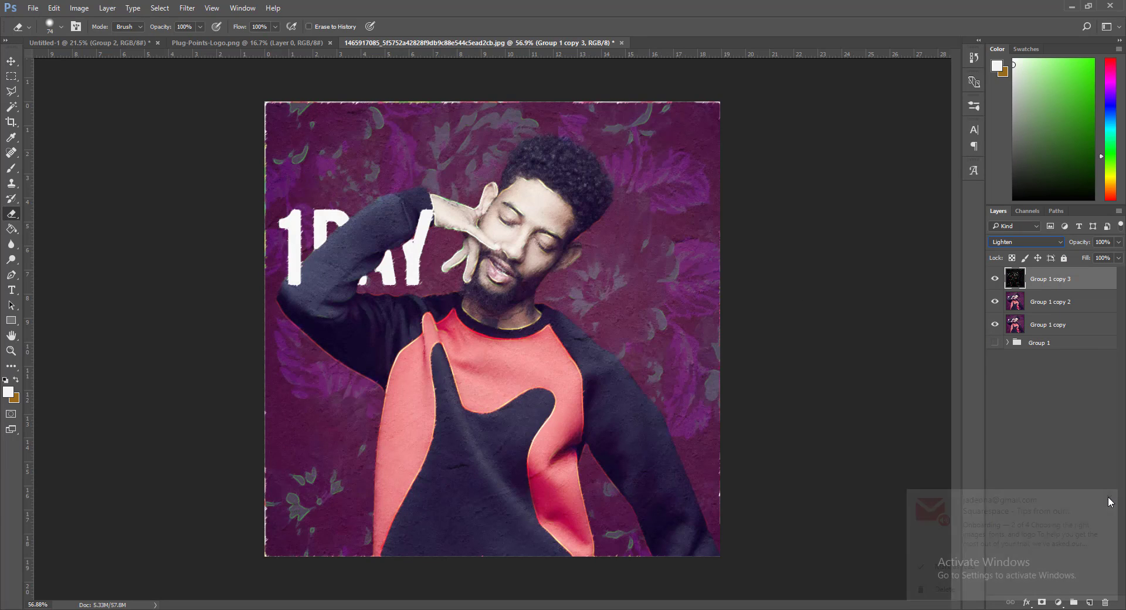
pyautogui.click(1057, 602)
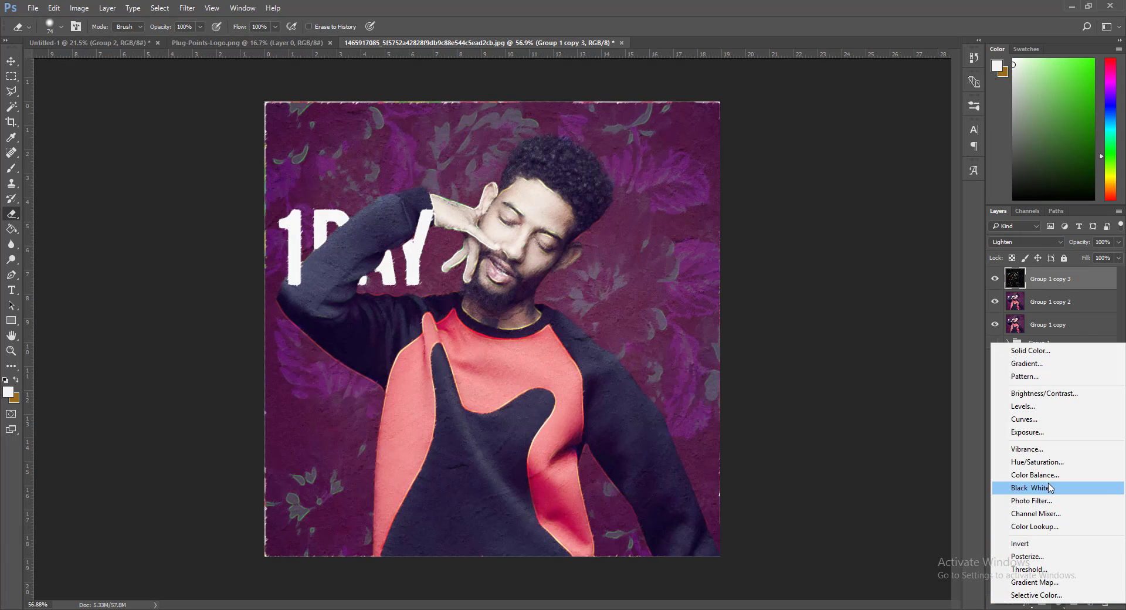
pyautogui.click(1043, 393)
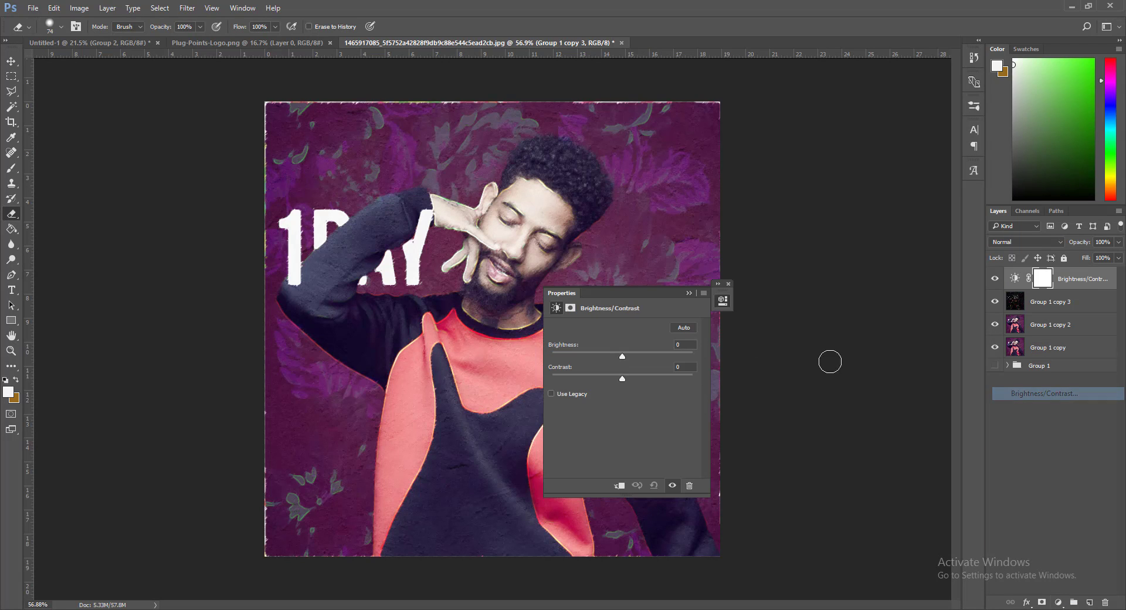
pyautogui.click(632, 354)
pyautogui.moveTo(632, 353); pyautogui.dragTo(580, 388)
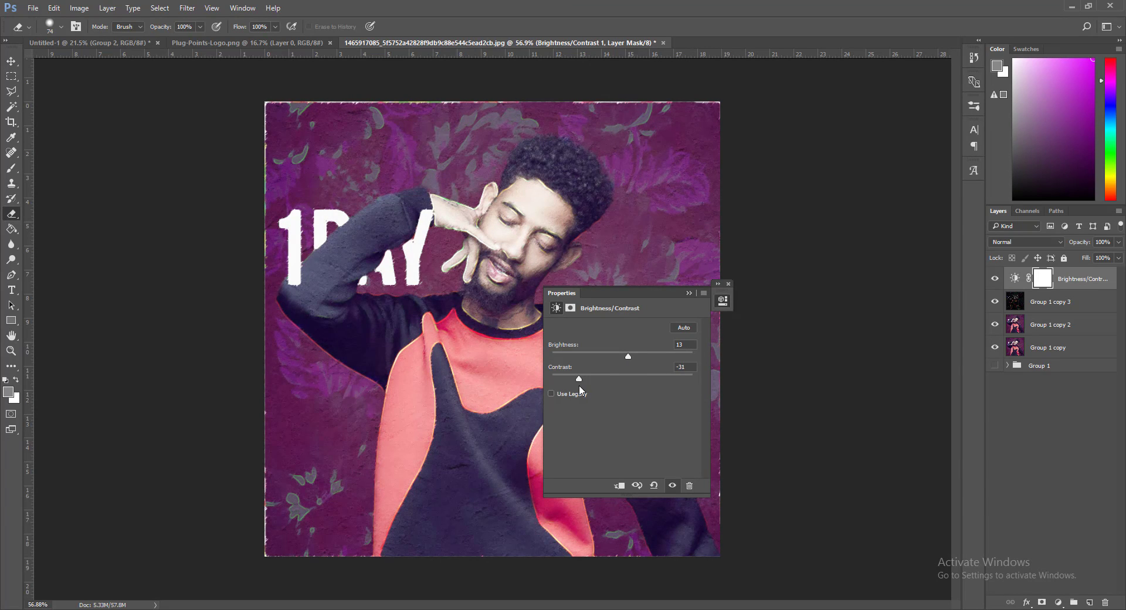
pyautogui.click(690, 292)
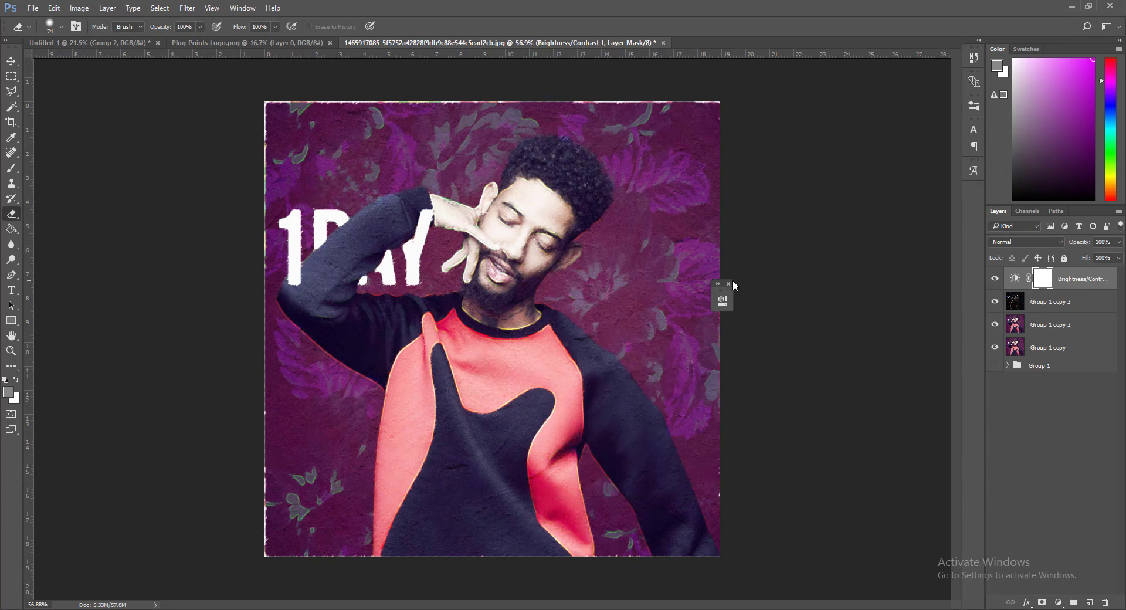
# Step: Add a Curves adjustment layer and shape the RGB curve with a shadow point and a highlight point, both pulled below the diagonal
pyautogui.click(1061, 591)
pyautogui.click(1058, 602)
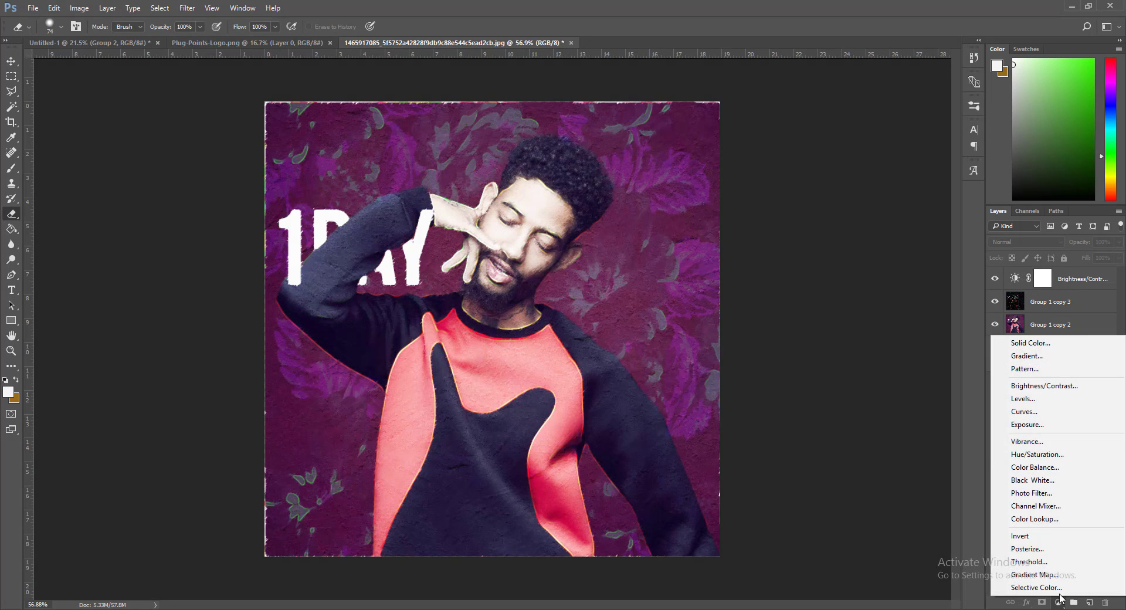
pyautogui.click(1049, 411)
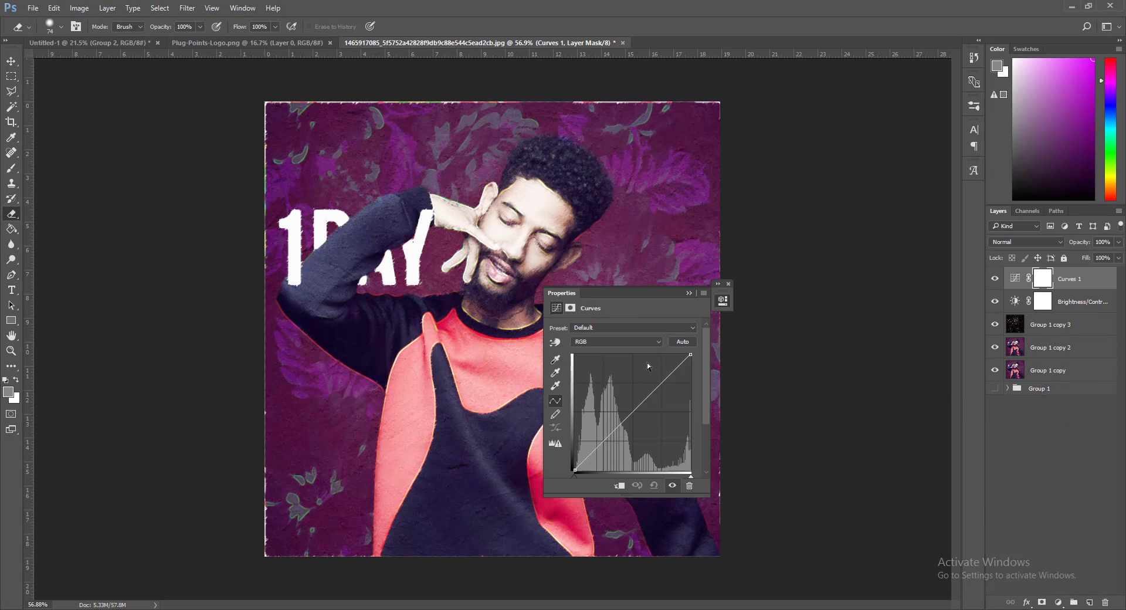
pyautogui.click(661, 378)
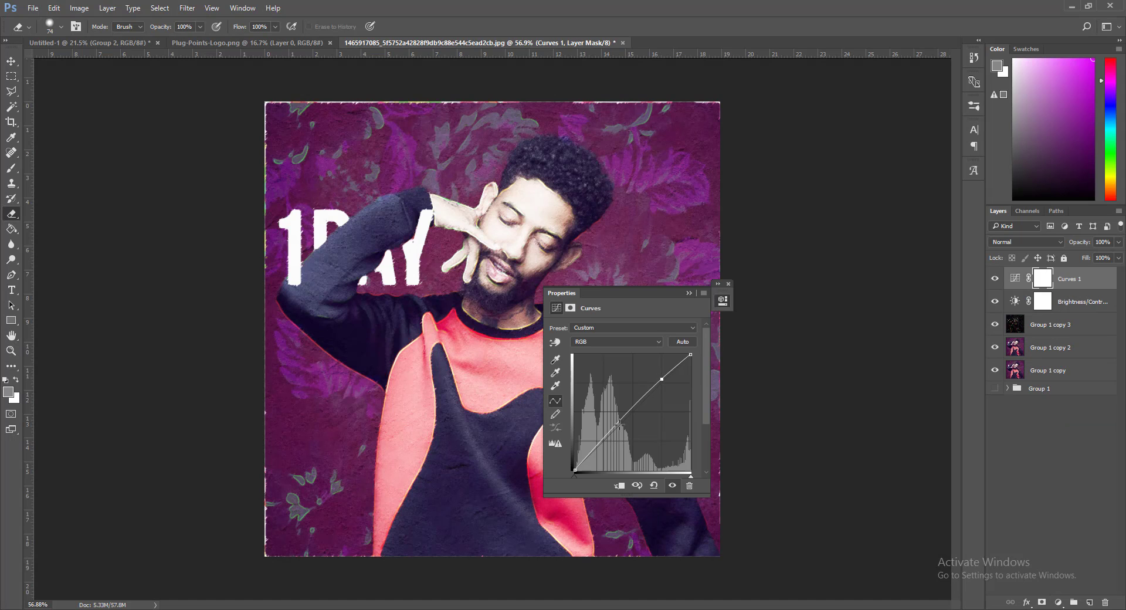
pyautogui.moveTo(602, 440); pyautogui.dragTo(606, 443)
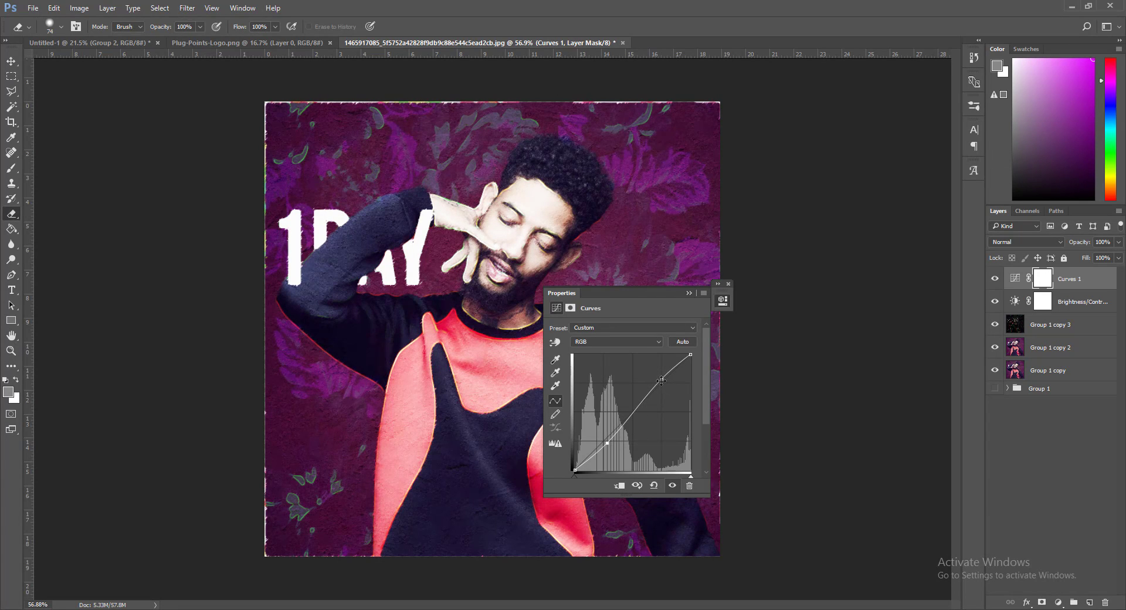
pyautogui.moveTo(662, 380)
pyautogui.mouseDown()
pyautogui.moveTo(663, 369)
pyautogui.moveTo(670, 379)
pyautogui.mouseUp()
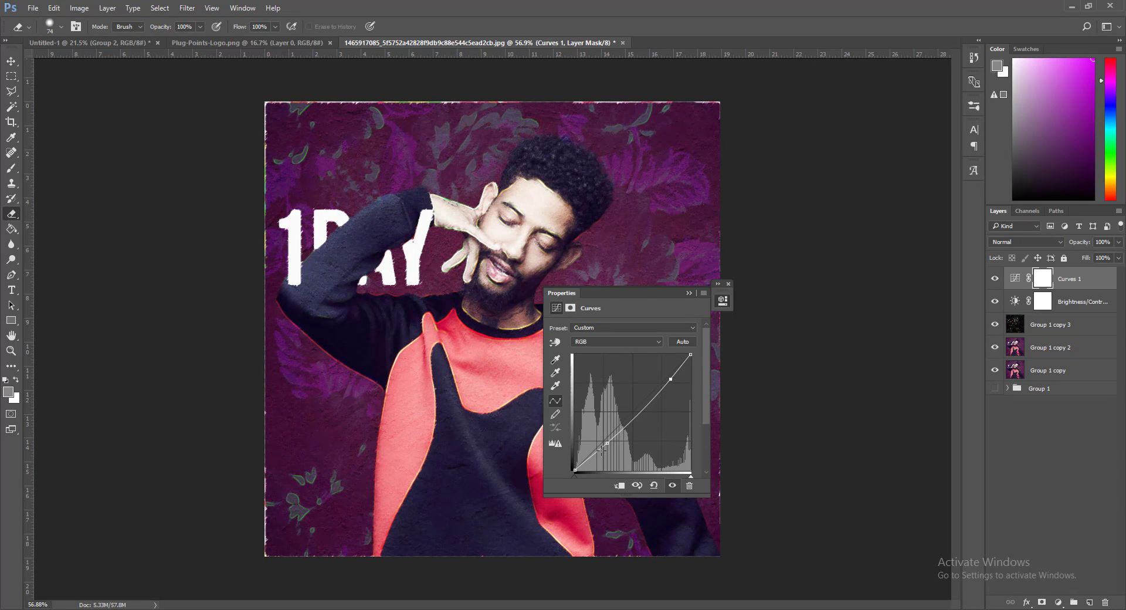
pyautogui.moveTo(607, 443); pyautogui.dragTo(608, 444)
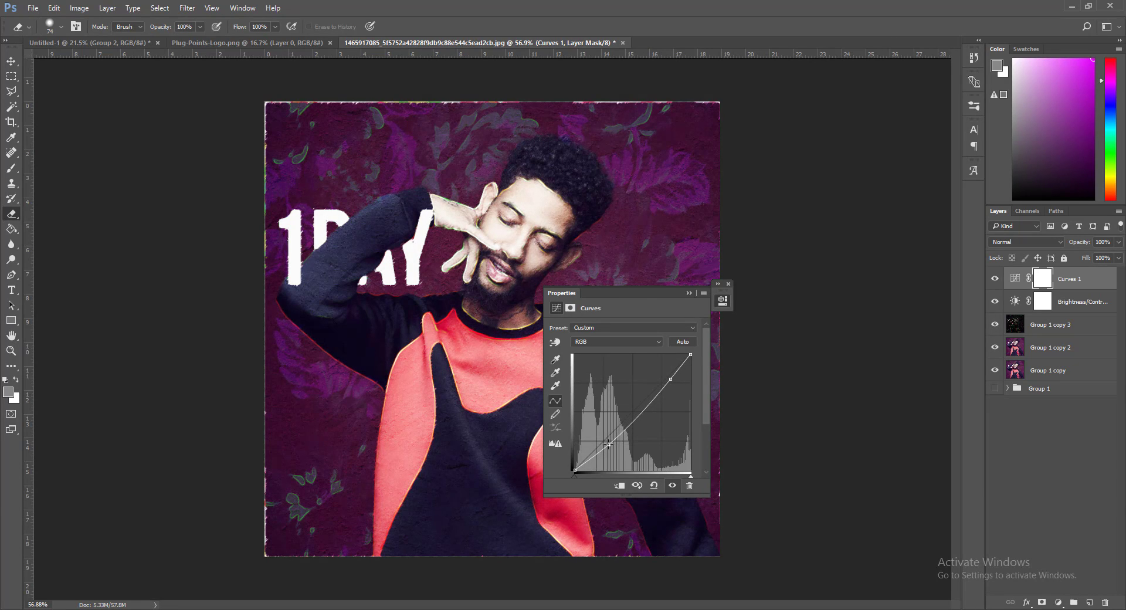
pyautogui.click(690, 294)
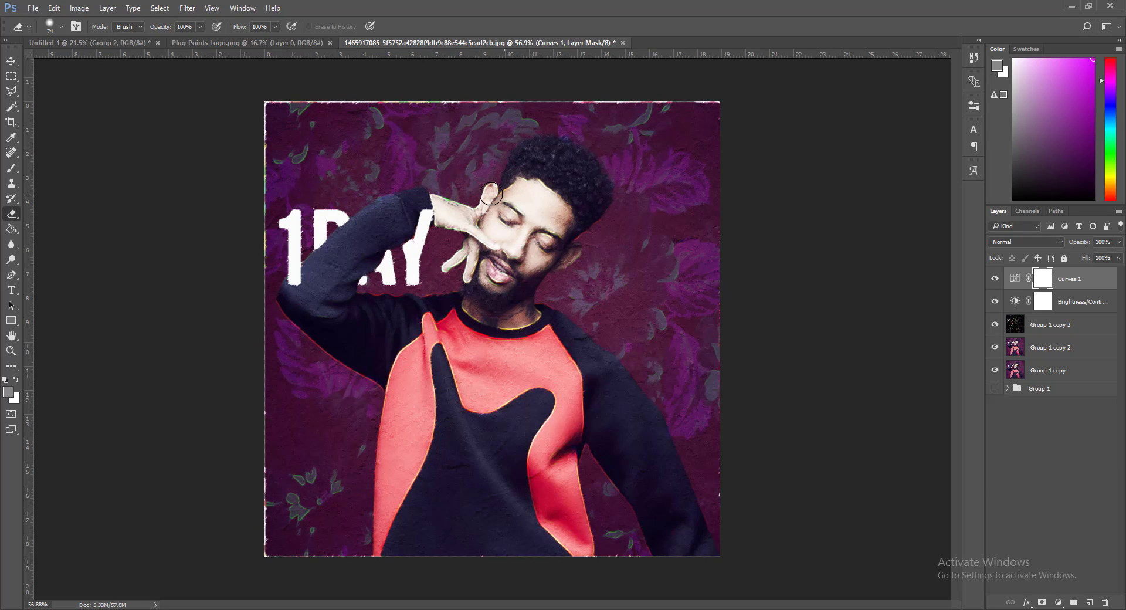
# Step: Add an Exposure adjustment layer with exposure -0.22, offset +0.0083 and gamma correction 0.90
pyautogui.click(1057, 602)
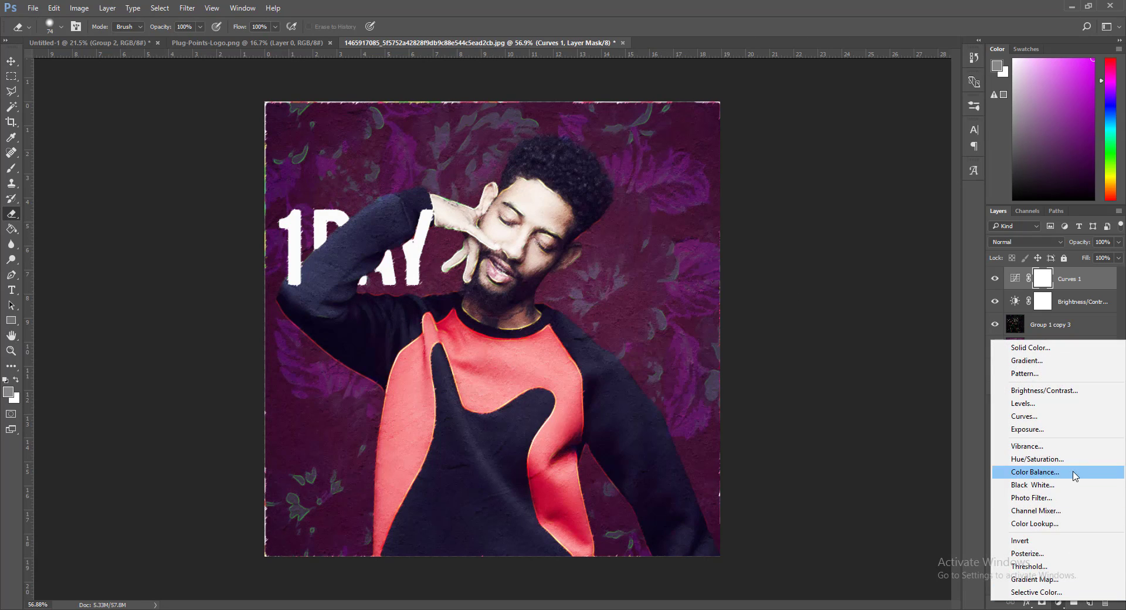
pyautogui.click(1050, 429)
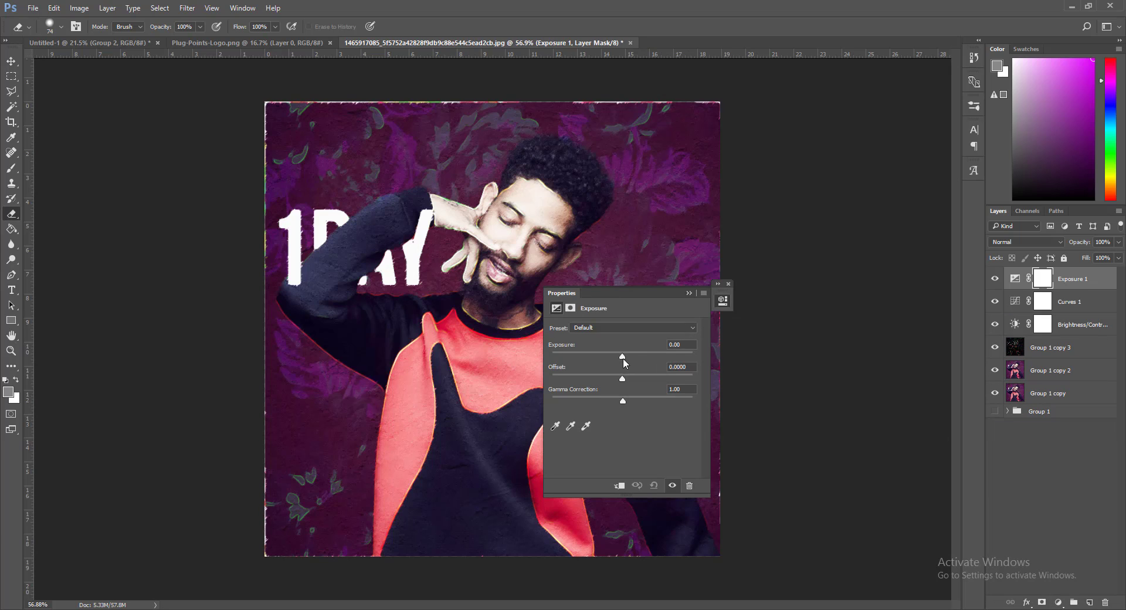
pyautogui.moveTo(626, 353); pyautogui.dragTo(632, 404)
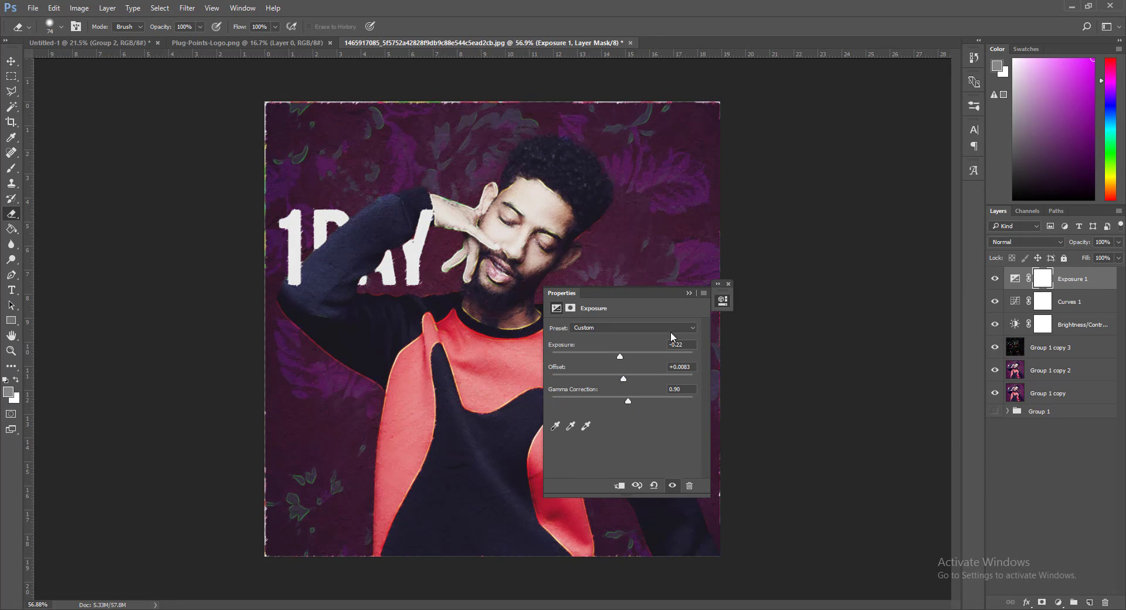
pyautogui.click(690, 294)
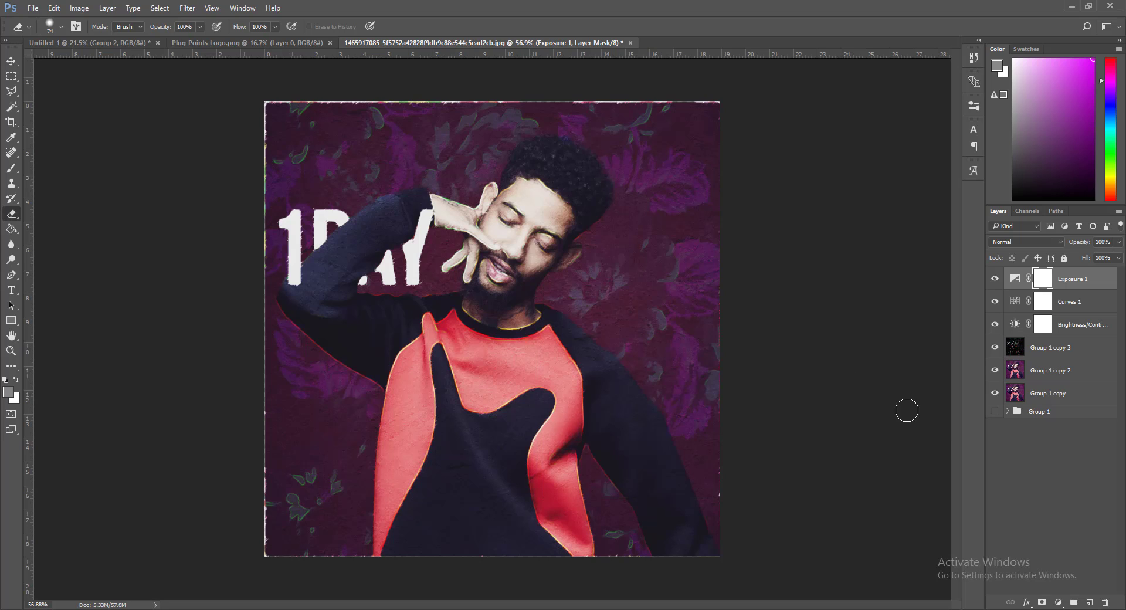
# Step: Add a Hue/Saturation adjustment layer and shift the master hue to +6
pyautogui.click(1058, 602)
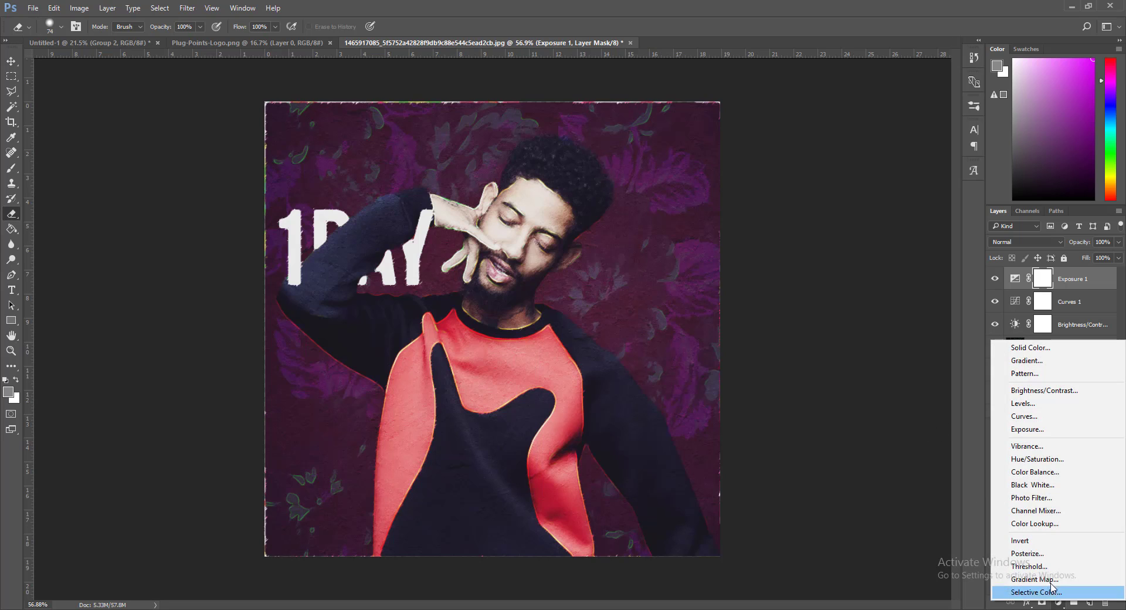
pyautogui.click(1036, 459)
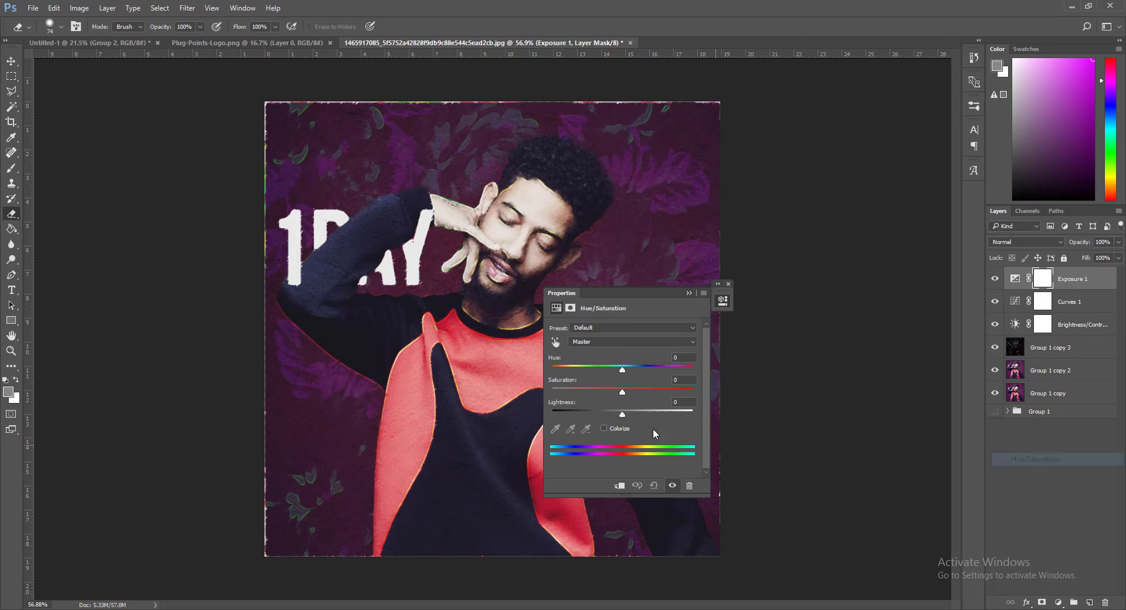
pyautogui.moveTo(625, 370)
pyautogui.mouseDown()
pyautogui.moveTo(611, 371)
pyautogui.moveTo(632, 374)
pyautogui.mouseUp()
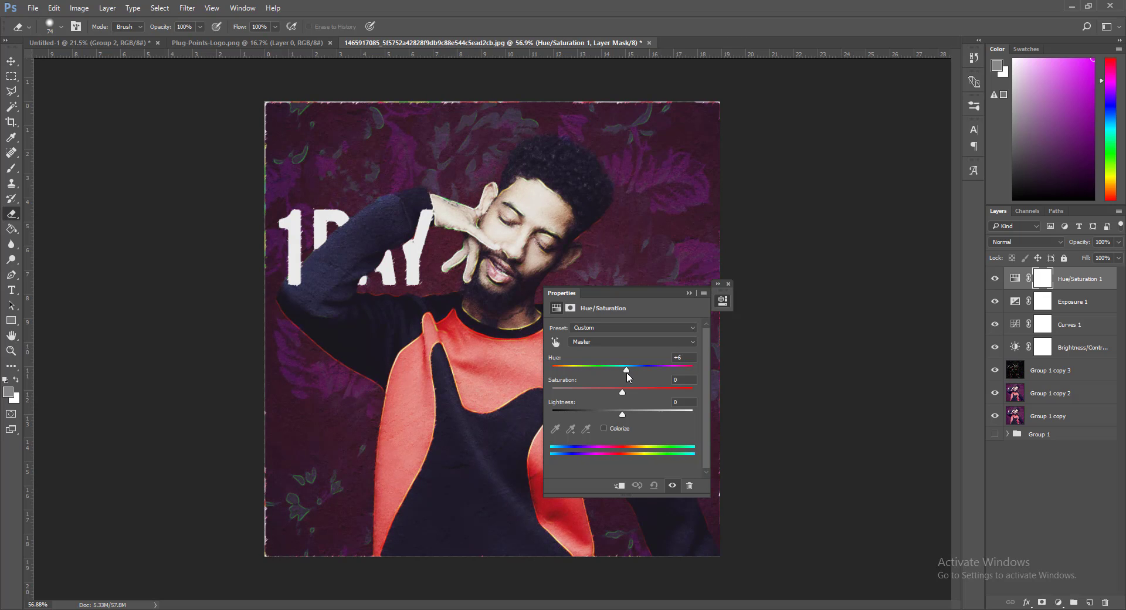
pyautogui.click(723, 300)
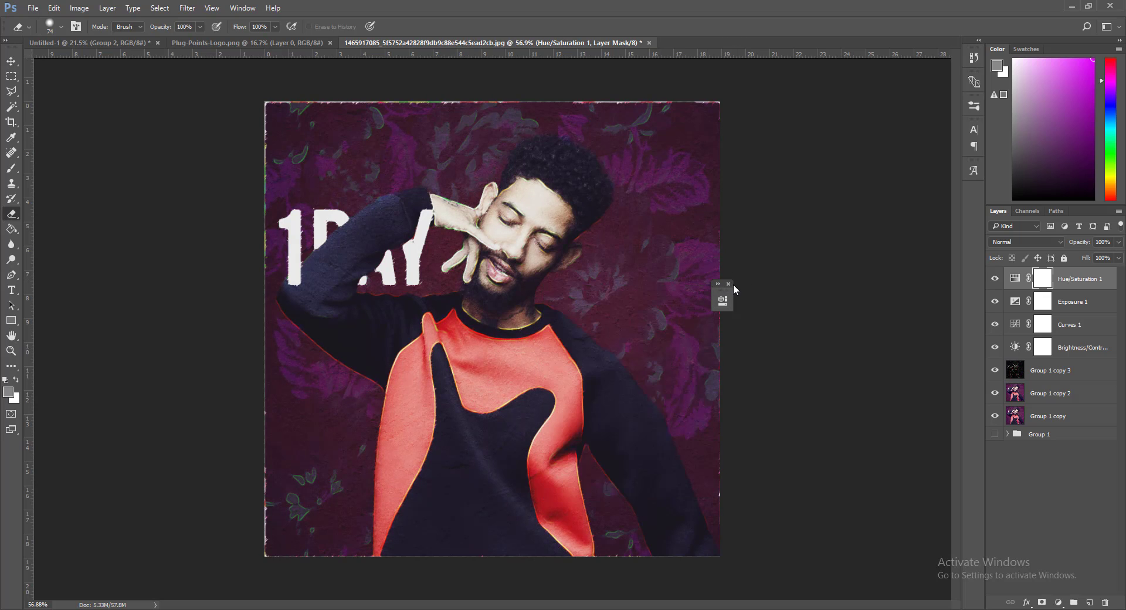
# Step: Add a Vibrance adjustment layer with saturation -7 and vibrance raised slightly above zero
pyautogui.click(1058, 602)
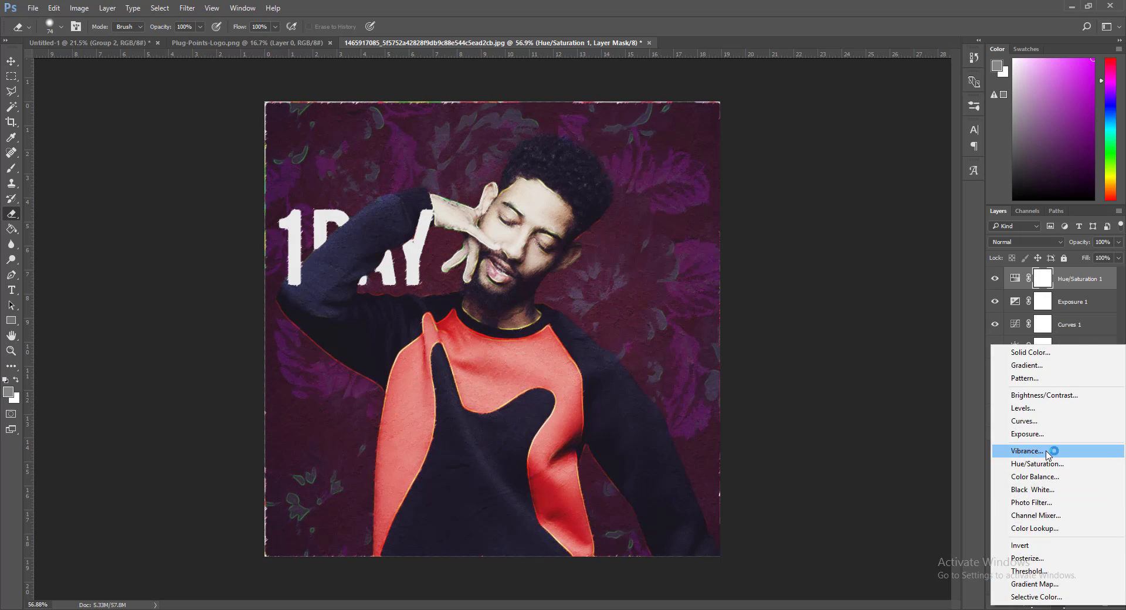
pyautogui.click(1026, 450)
pyautogui.moveTo(625, 336); pyautogui.dragTo(617, 359)
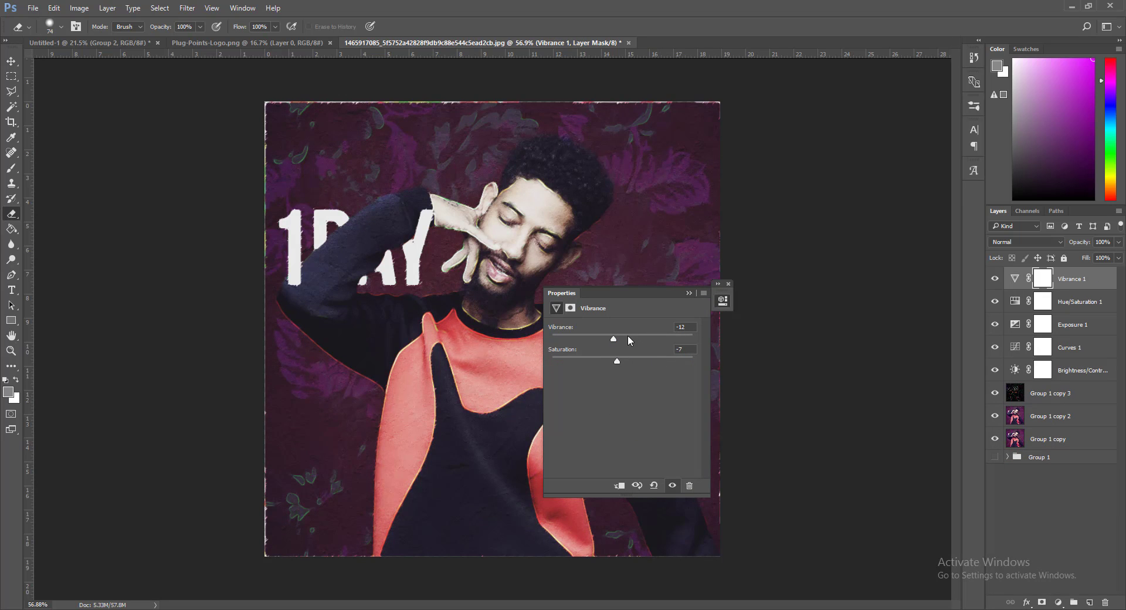
pyautogui.click(628, 335)
pyautogui.click(689, 292)
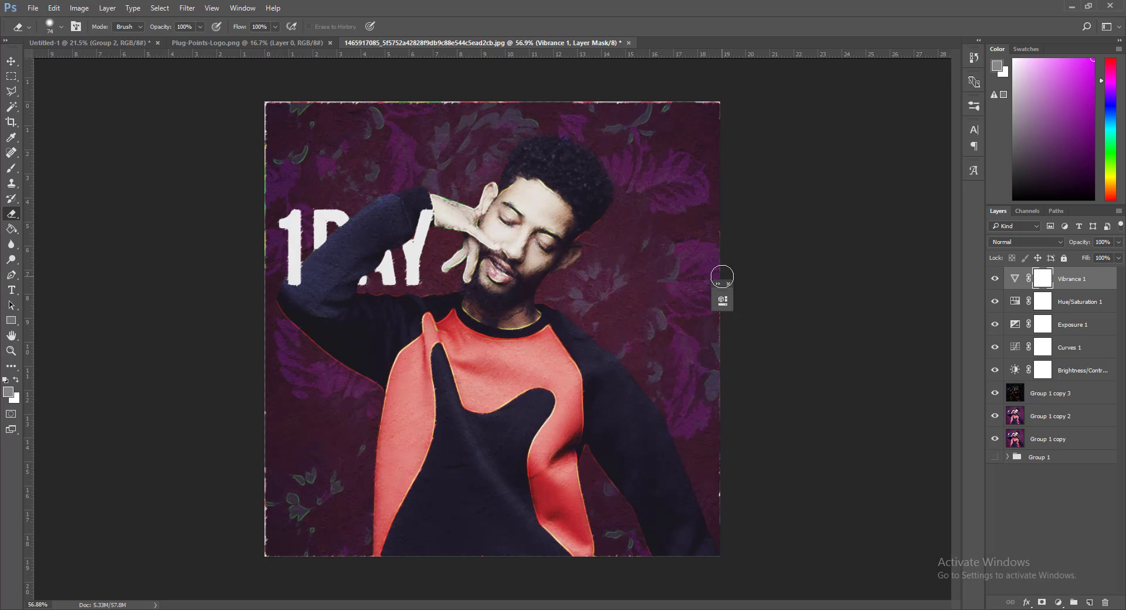
# Step: Add a Photo Filter adjustment layer with a yellow filter color and 20% density
pyautogui.click(1057, 602)
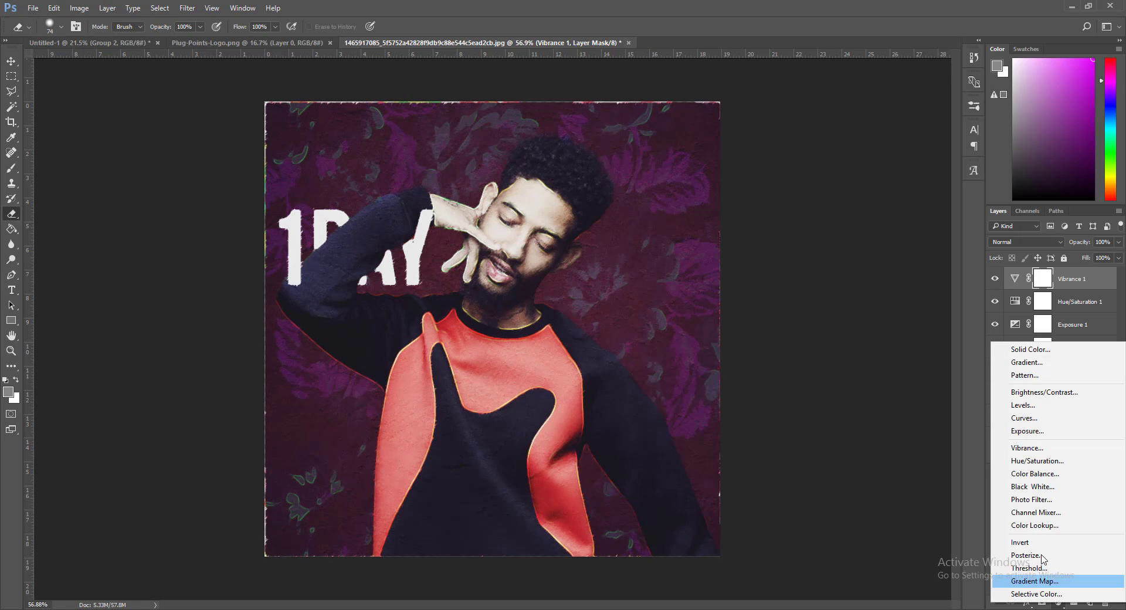
pyautogui.click(1032, 499)
pyautogui.click(587, 344)
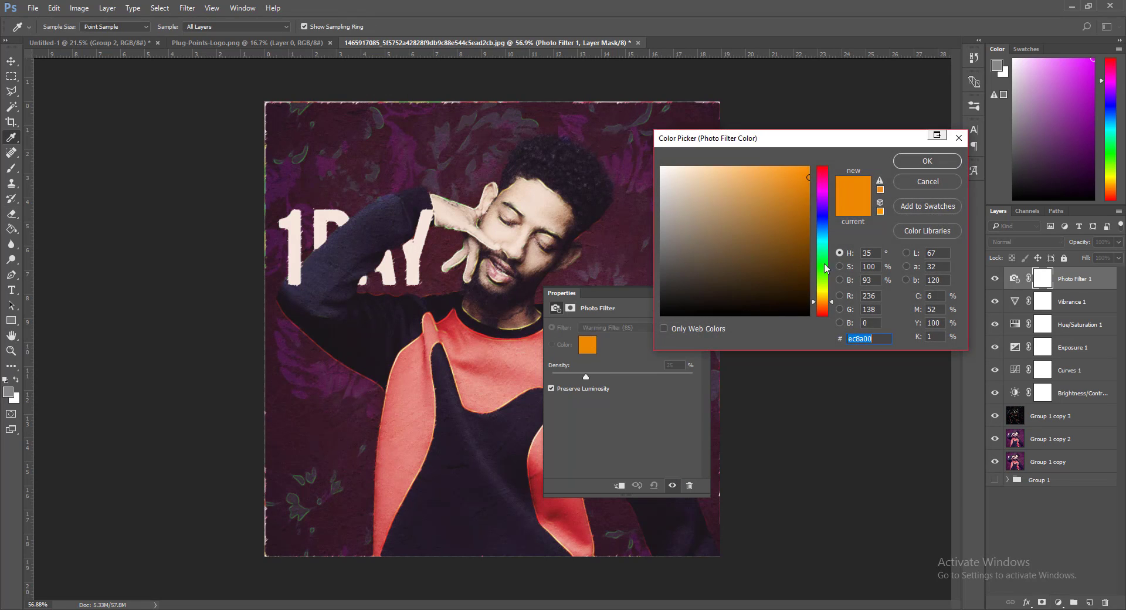
pyautogui.moveTo(826, 239); pyautogui.dragTo(824, 296)
pyautogui.click(913, 161)
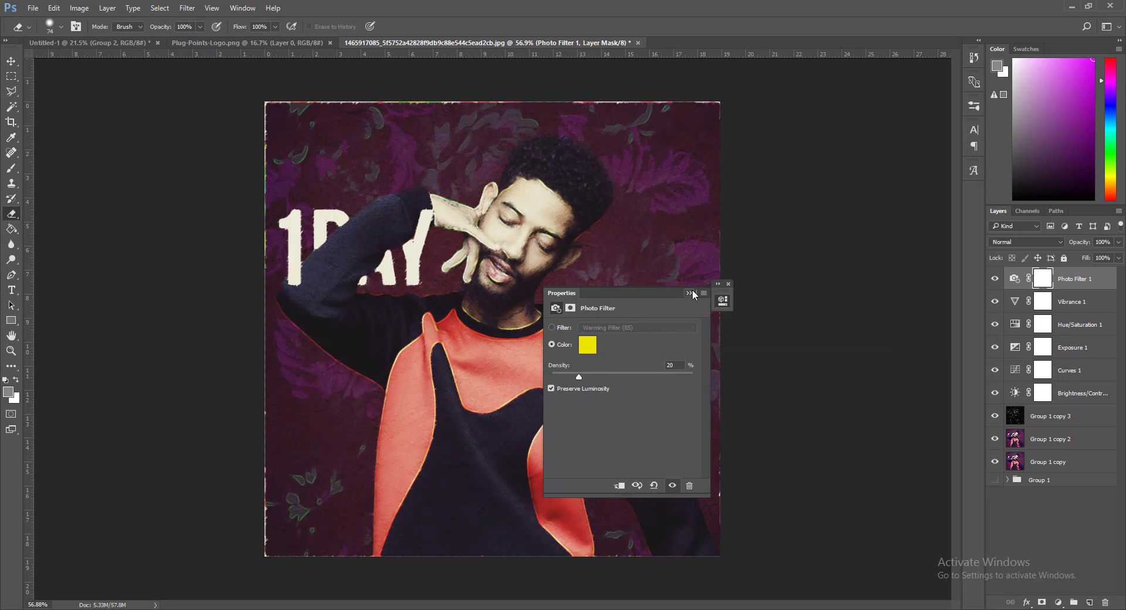
pyautogui.click(691, 292)
# Step: Create a layer group named lights directly above the Group 1 copy 3 layer, below the adjustment layers
pyautogui.click(1057, 288)
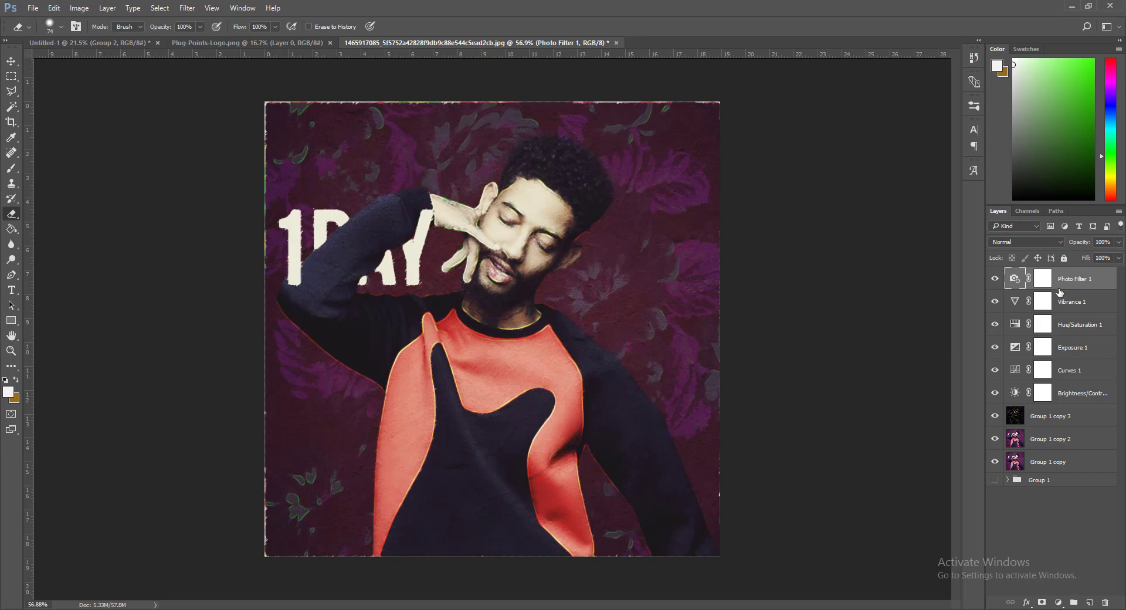
pyautogui.click(1053, 420)
pyautogui.click(1073, 602)
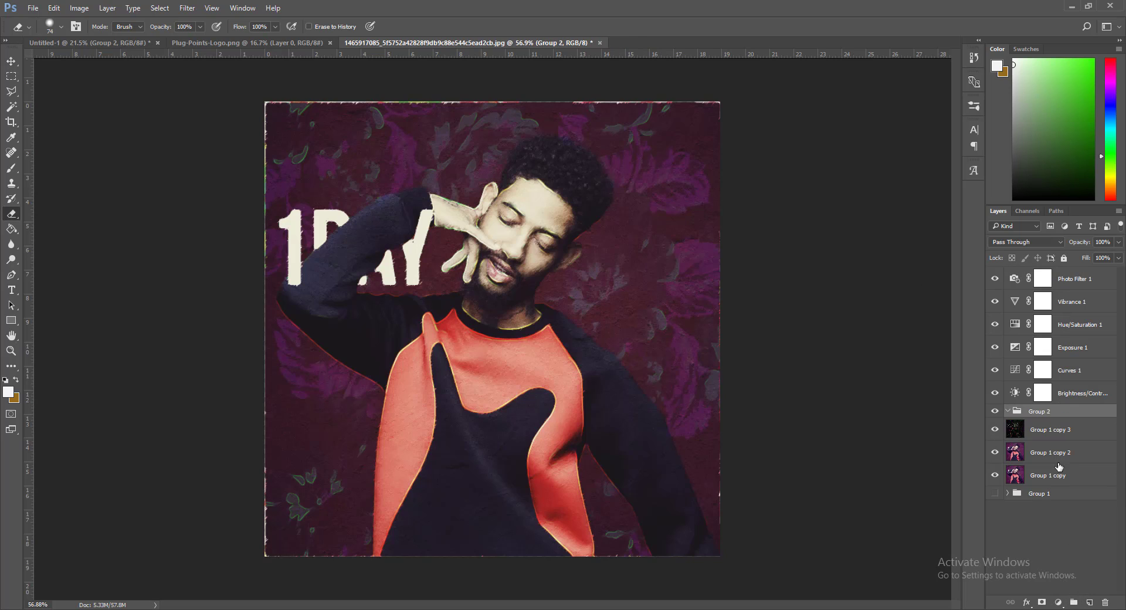
pyautogui.doubleClick(1047, 411)
pyautogui.press('Return')
# Step: Add a layer in the lights group and paint a pale blue glow over the cover's upper-right area with a soft brush about 2286 px wide
pyautogui.click(1089, 602)
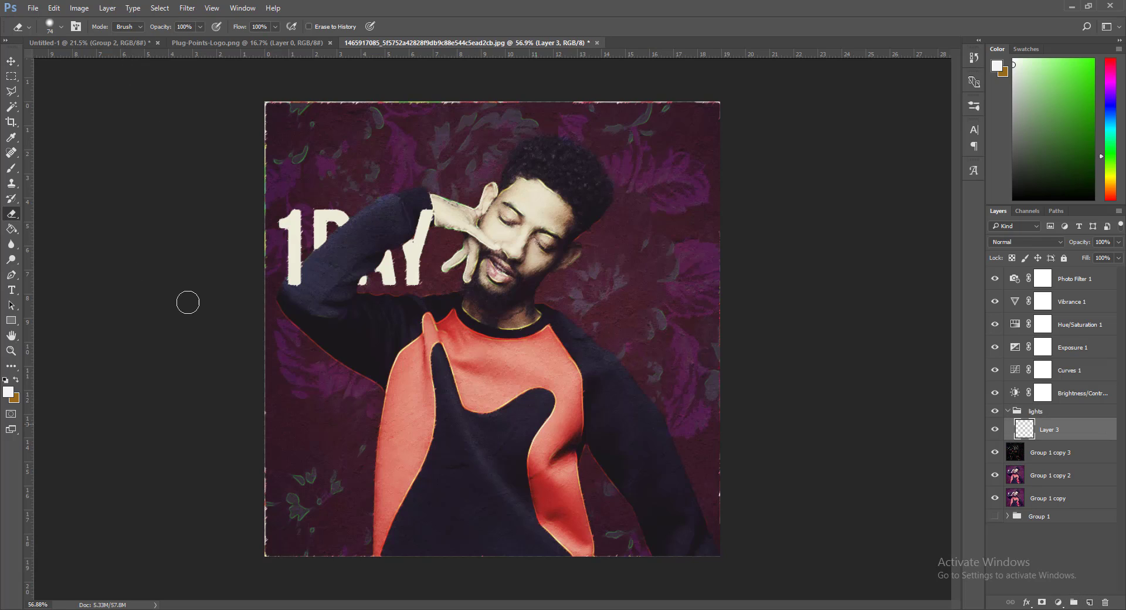
pyautogui.click(1112, 107)
pyautogui.click(1047, 59)
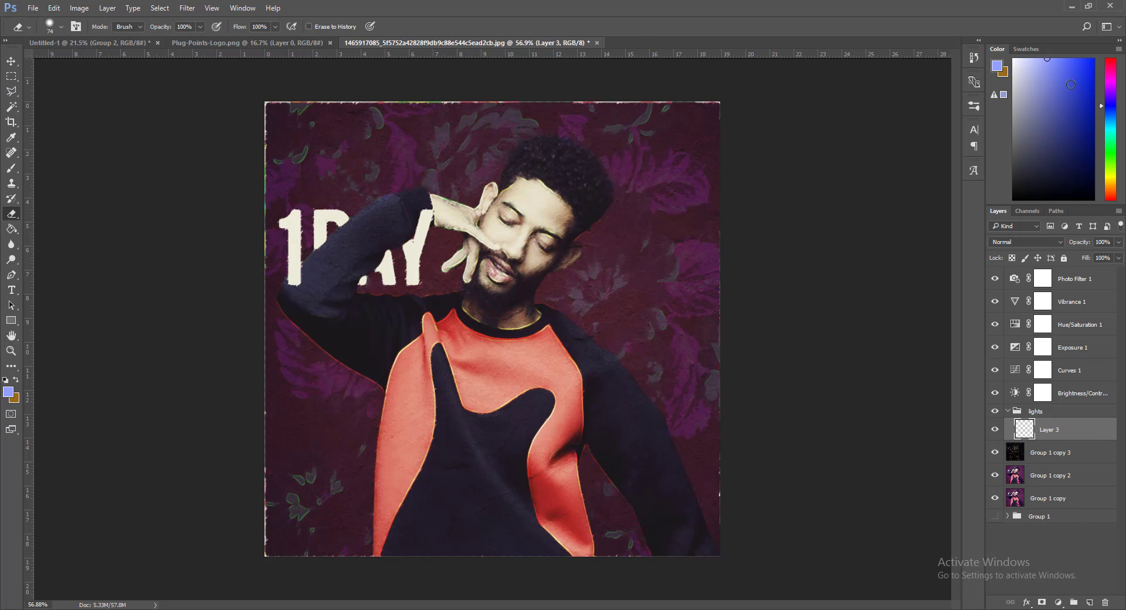
pyautogui.scroll(-3, 434, 322)
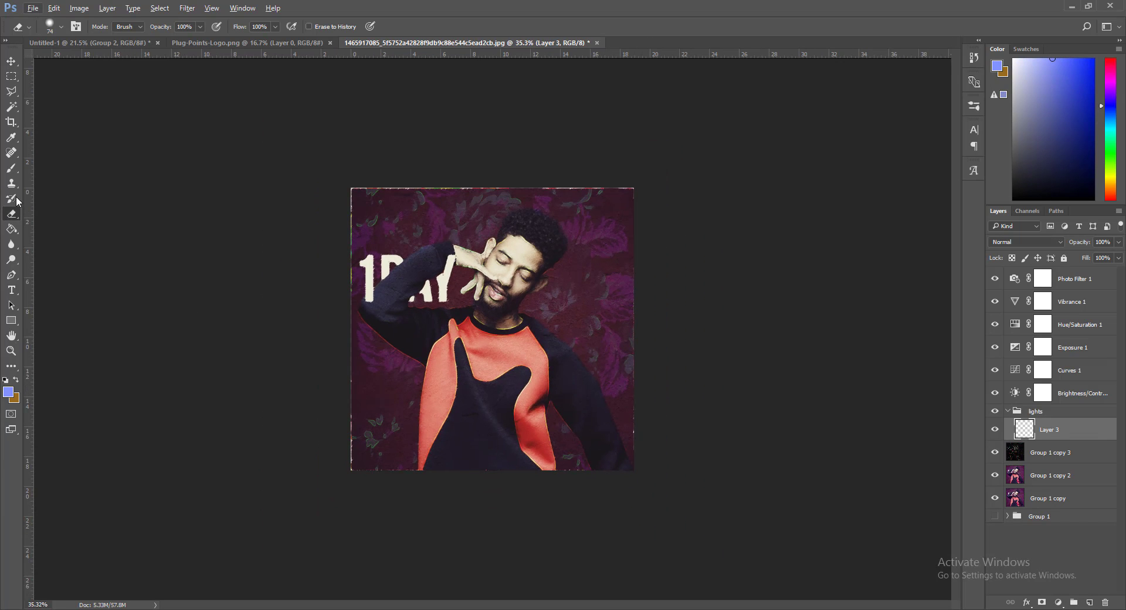
pyautogui.click(12, 169)
pyautogui.moveTo(574, 277); pyautogui.dragTo(645, 278)
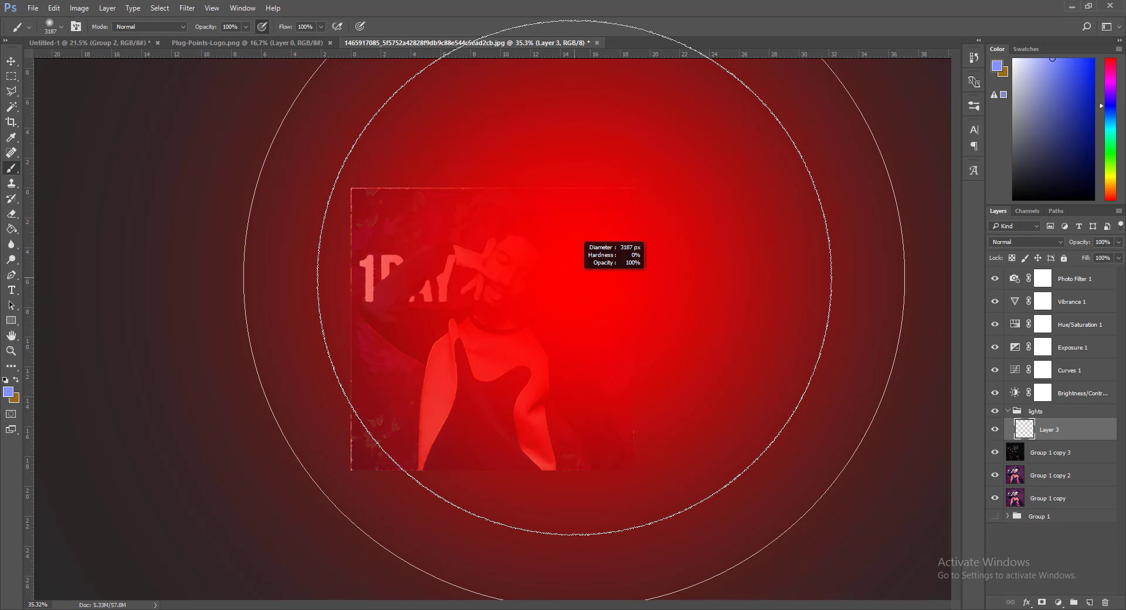
pyautogui.moveTo(574, 281)
pyautogui.mouseDown()
pyautogui.moveTo(530, 302)
pyautogui.moveTo(610, 235)
pyautogui.mouseUp()
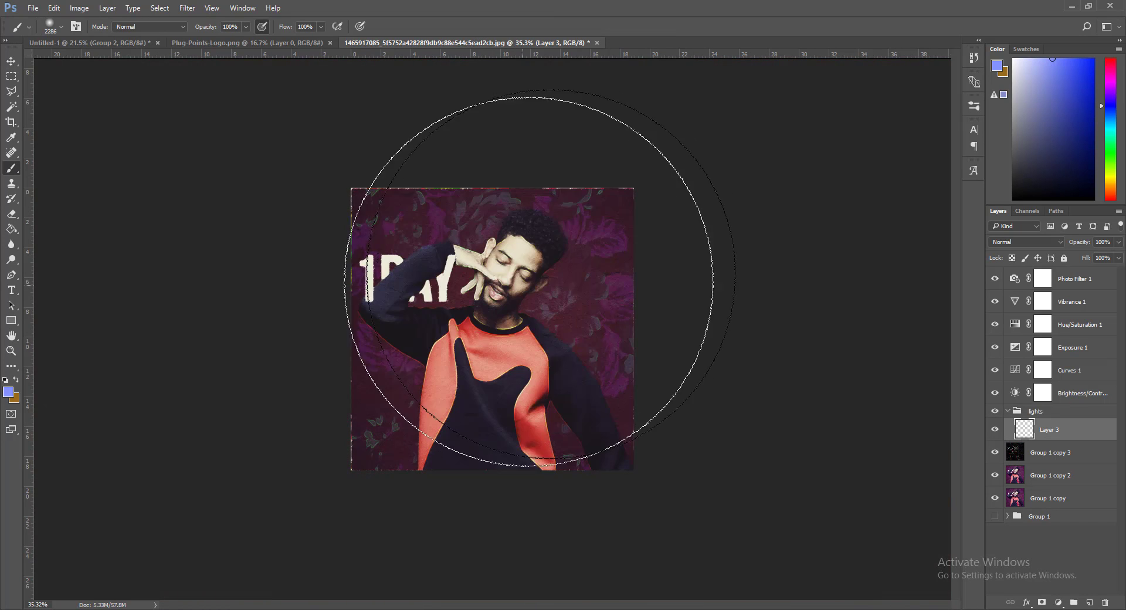
pyautogui.click(604, 246)
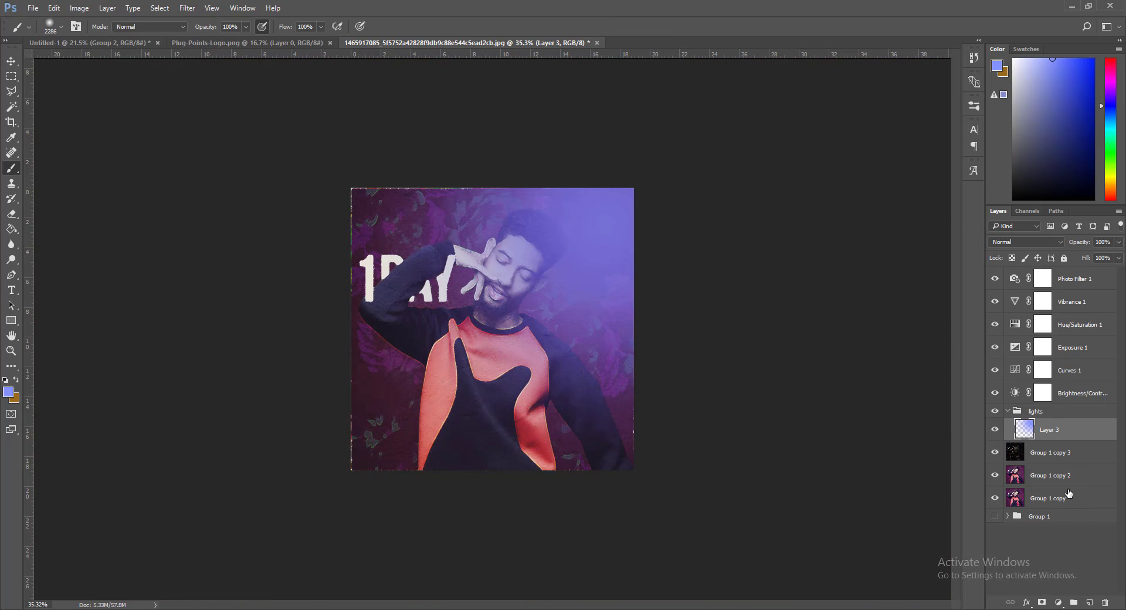
# Step: Add a layer in the lights group and paint an orange glow over the cover's lower-left corner with the soft brush
pyautogui.click(1090, 603)
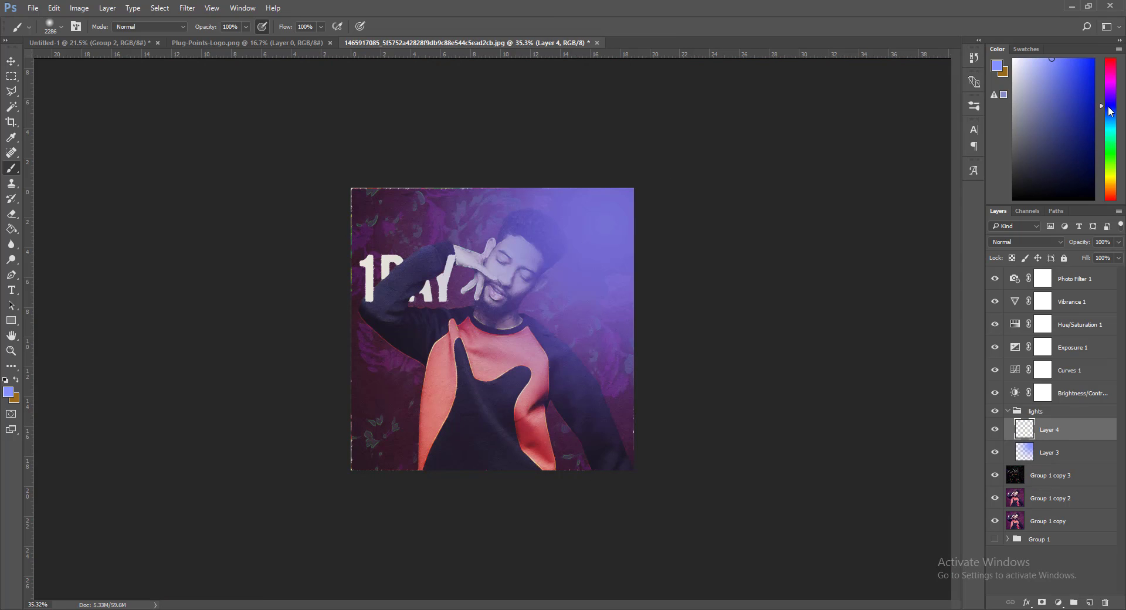
pyautogui.moveTo(1108, 107); pyautogui.dragTo(1112, 188)
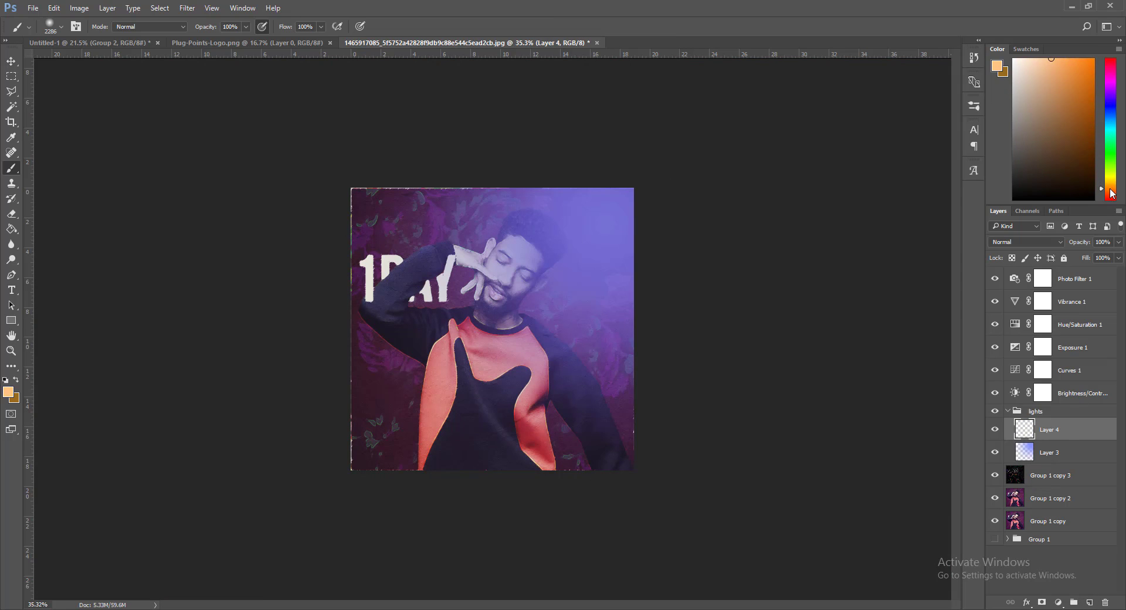
pyautogui.moveTo(1075, 151); pyautogui.dragTo(1076, 99)
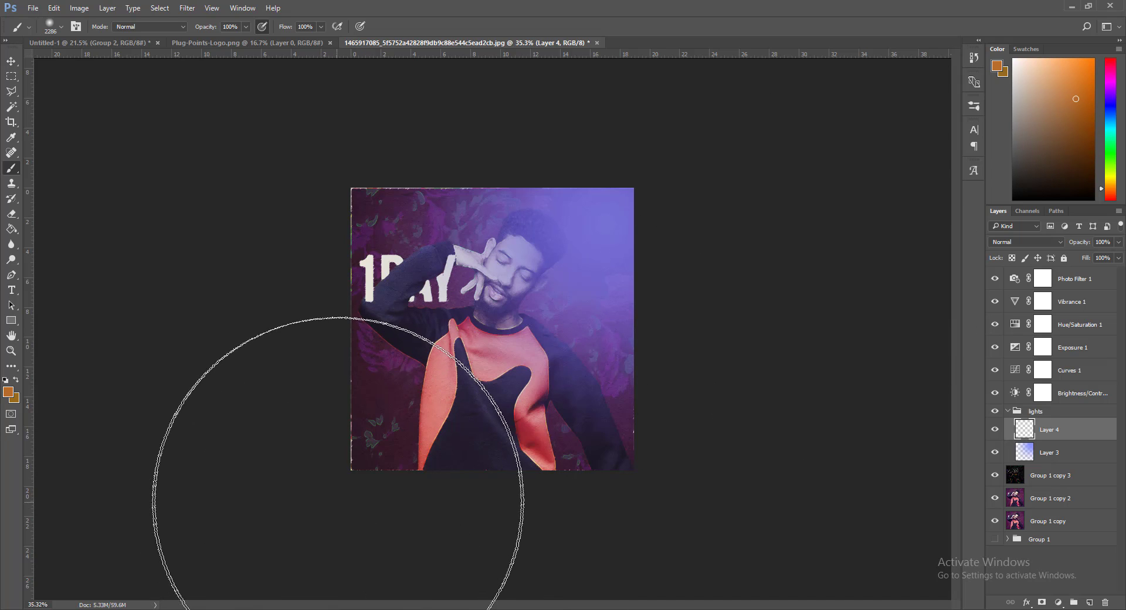
pyautogui.click(337, 497)
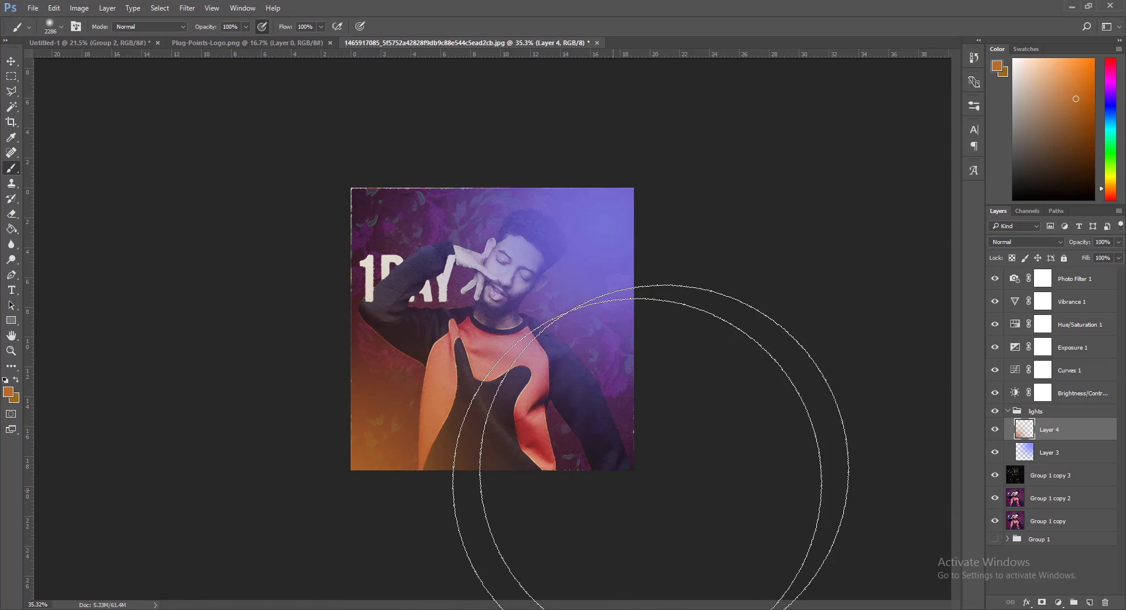
# Step: Paint soft black shading in the cover's lower-right and upper-left corners on a new layer, and move it directly below the lights group
pyautogui.click(1089, 603)
pyautogui.press('d')
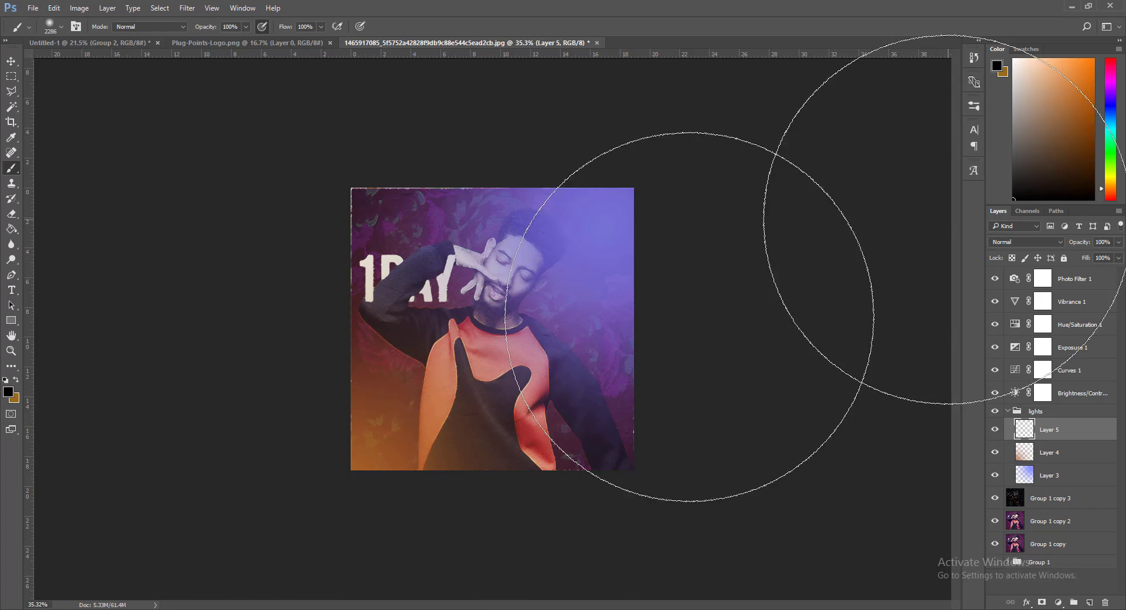
pyautogui.click(675, 556)
pyautogui.click(252, 141)
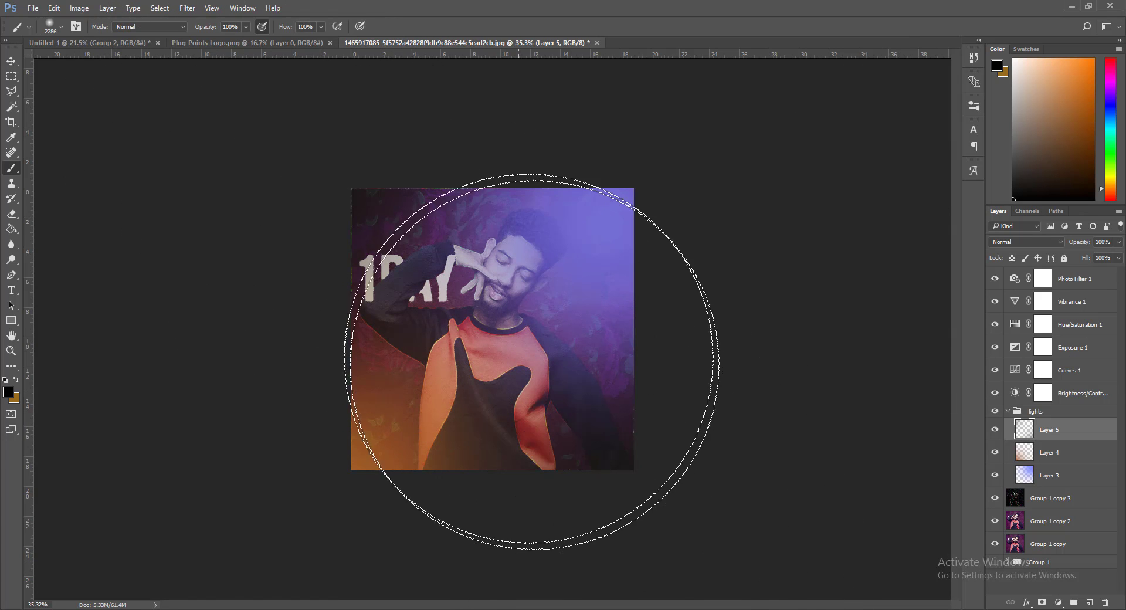
pyautogui.hotkey('ctrl', '+')
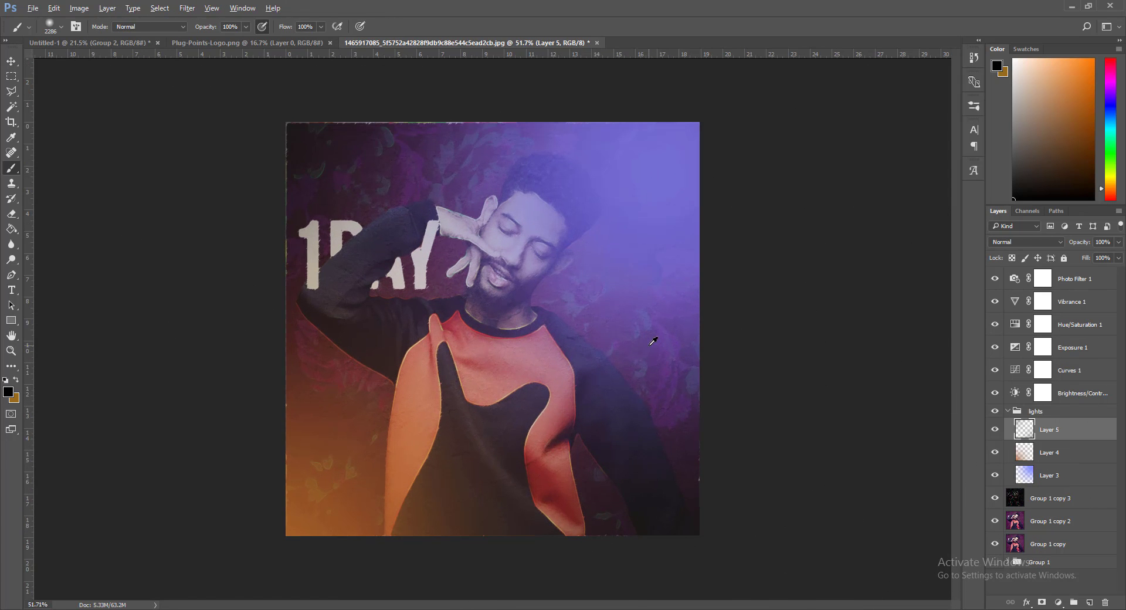
pyautogui.scroll(1, 649, 346)
pyautogui.click(1054, 460)
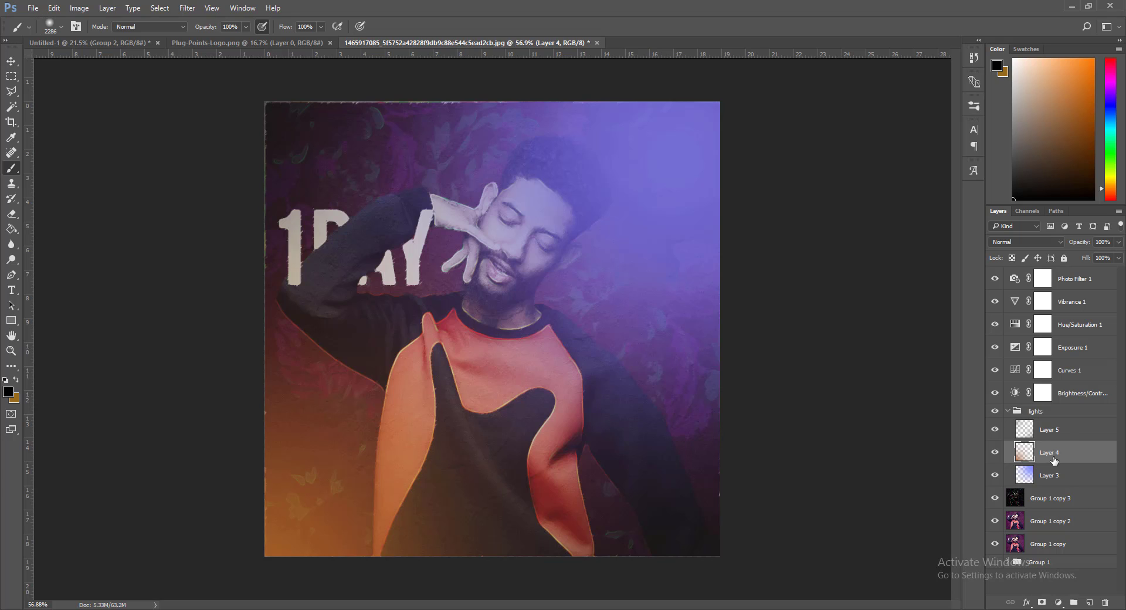
pyautogui.moveTo(1057, 434); pyautogui.dragTo(1019, 485)
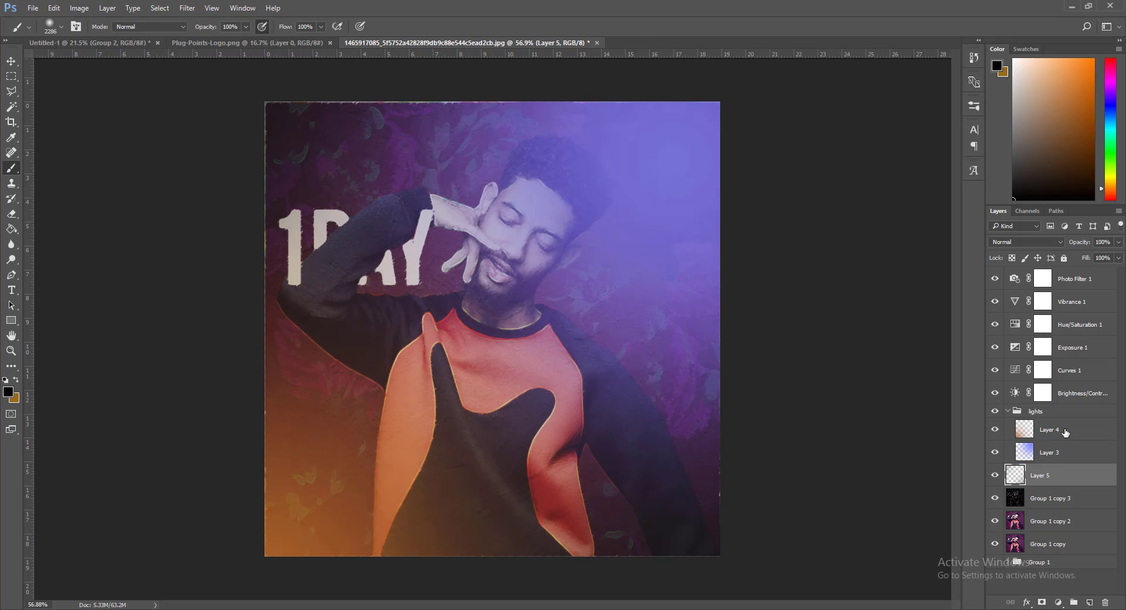
# Step: Set the orange glow layer to Soft Light at 41% opacity and the blue glow layer to Screen at 45% opacity
pyautogui.click(1024, 238)
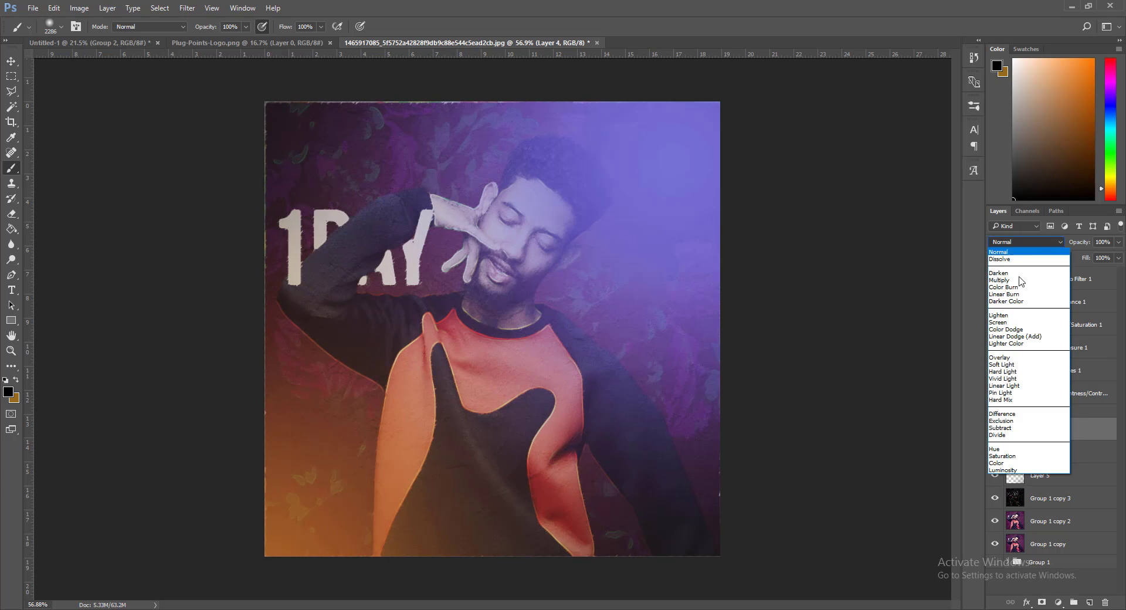
pyautogui.click(1031, 367)
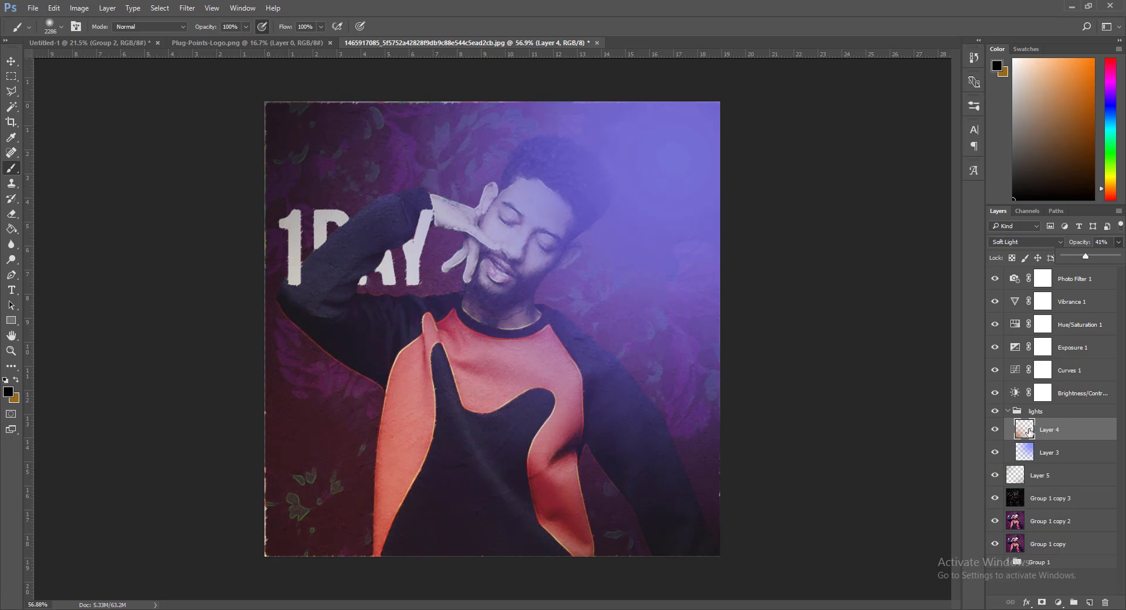
pyautogui.click(1035, 458)
pyautogui.click(1029, 244)
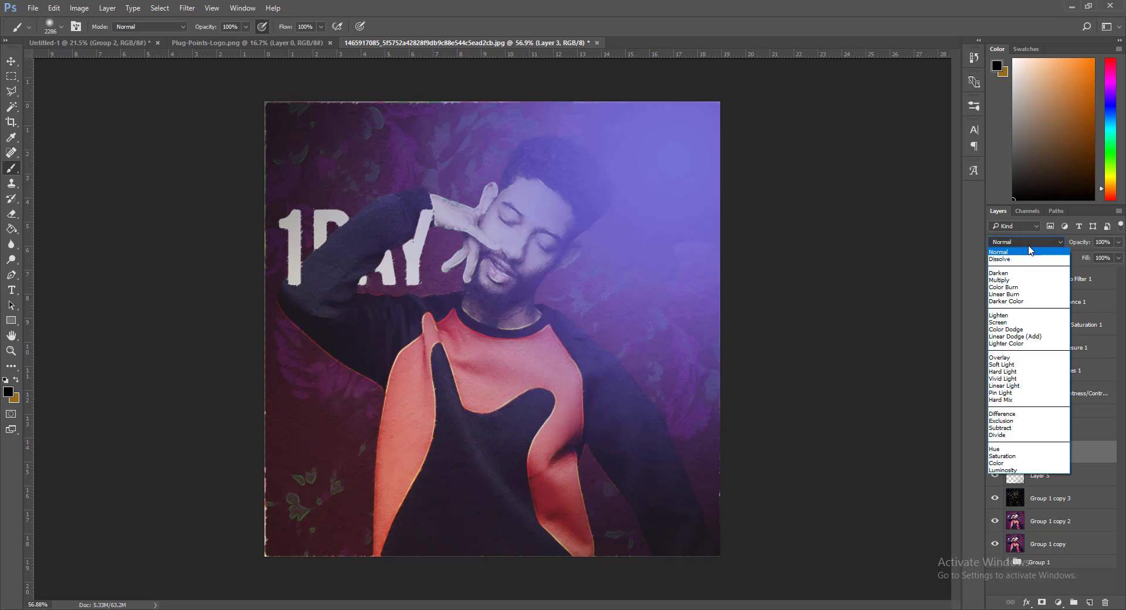
pyautogui.click(1027, 273)
pyautogui.scroll(-6, 1030, 242)
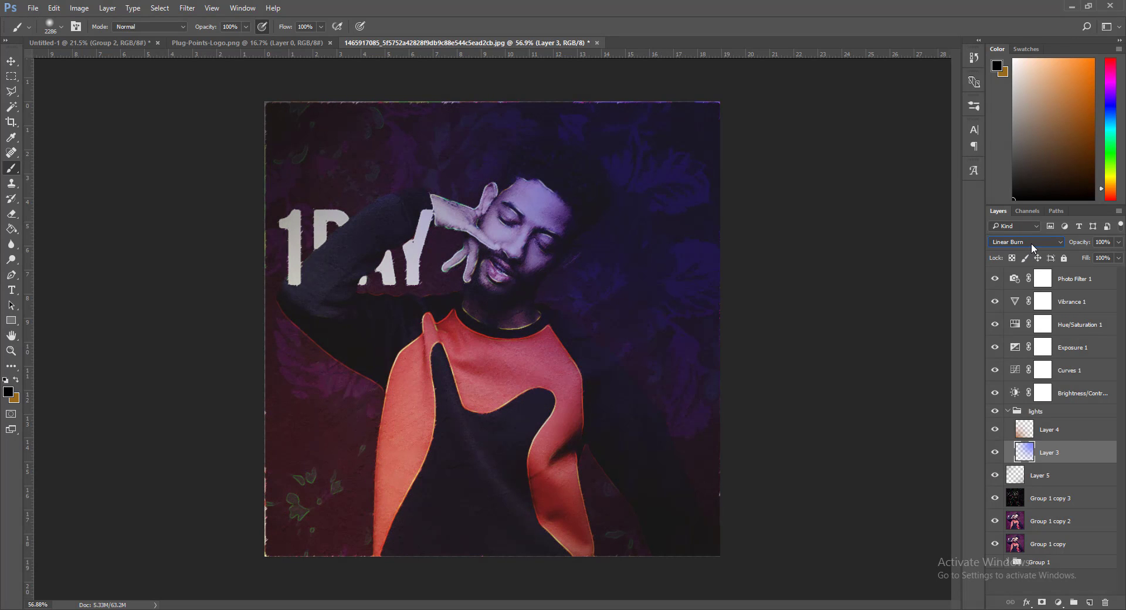
pyautogui.scroll(1, 1031, 243)
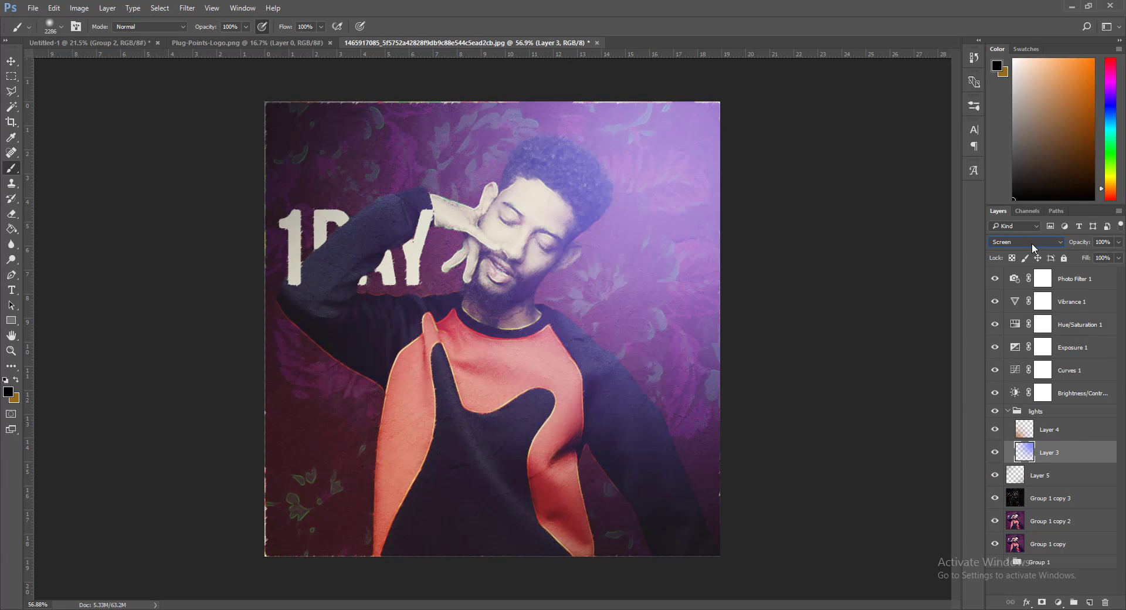
pyautogui.click(1118, 242)
pyautogui.moveTo(1087, 257); pyautogui.dragTo(1087, 257)
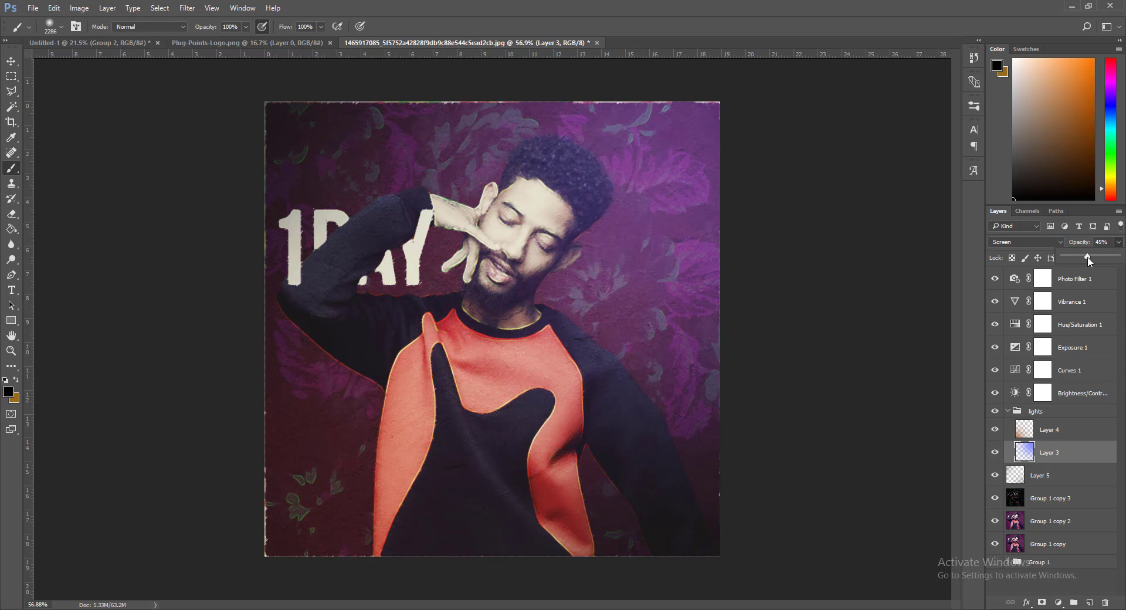
# Step: Group all layers from the Photo Filter adjustment down to Group 1 copy, including the collapsed lights group
pyautogui.click(1040, 476)
pyautogui.click(1007, 412)
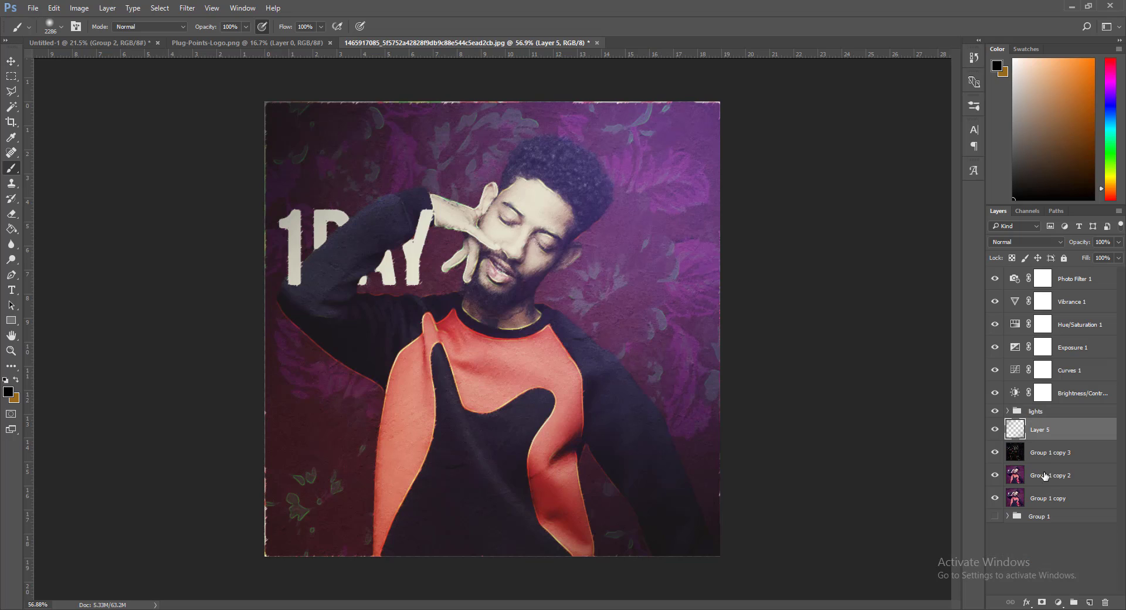
pyautogui.hotkey('alt', '[')
pyautogui.hotkey('alt', '[')
pyautogui.hotkey('alt', '[')
pyautogui.keyDown('shift'); pyautogui.click(1075, 277); pyautogui.keyUp('shift')
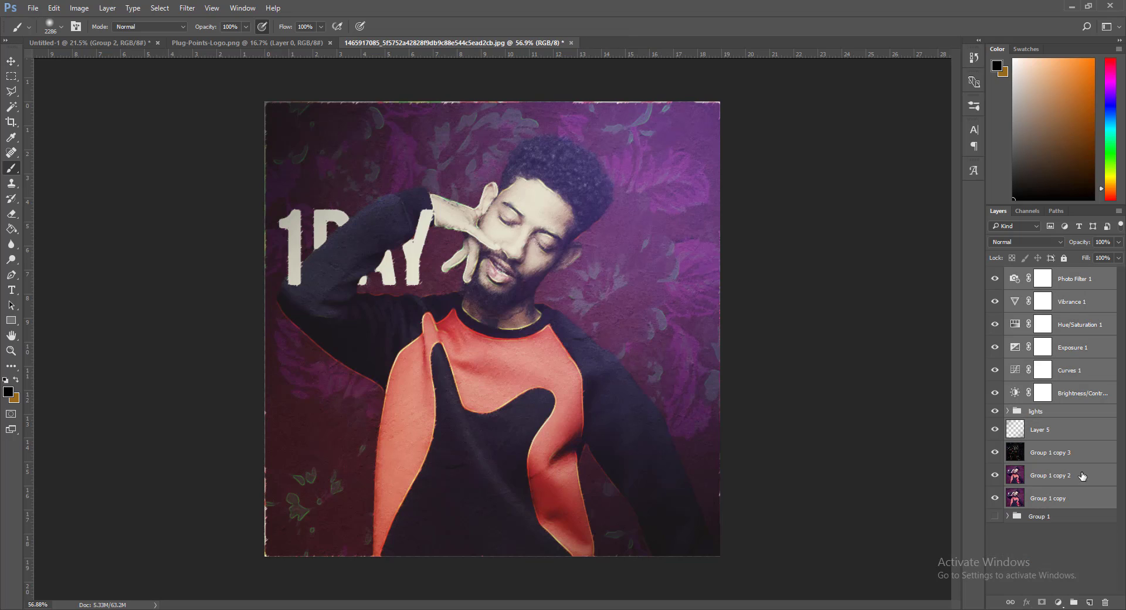
pyautogui.click(1073, 603)
# Step: Duplicate Group 2, hide the original and merge the copy into a single layer
pyautogui.hotkey('ctrl', 'j')
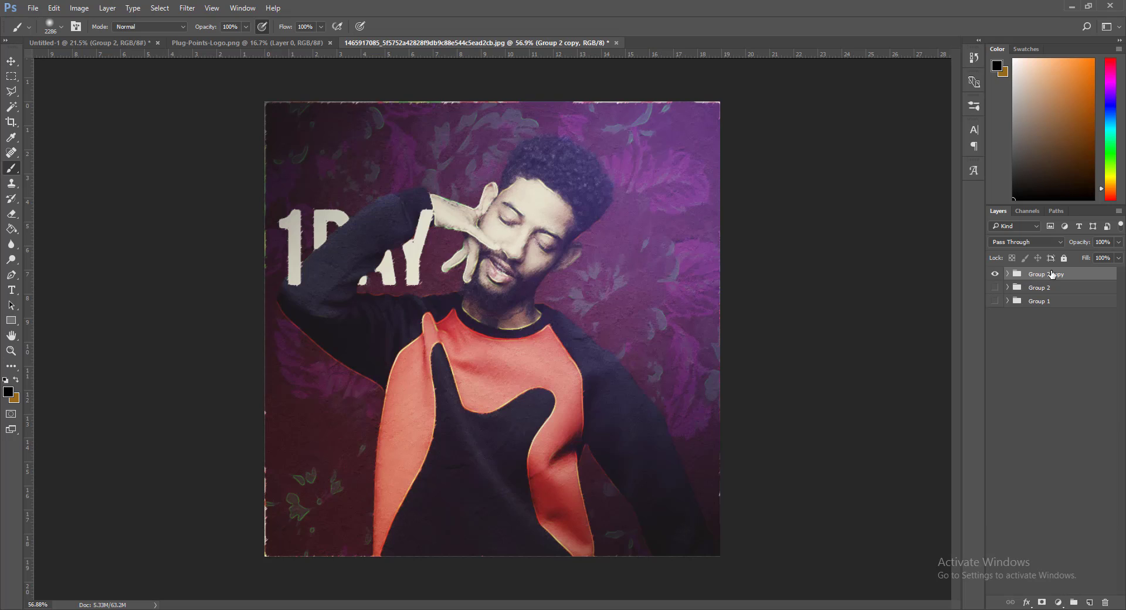
pyautogui.rightClick(1049, 274)
pyautogui.click(953, 494)
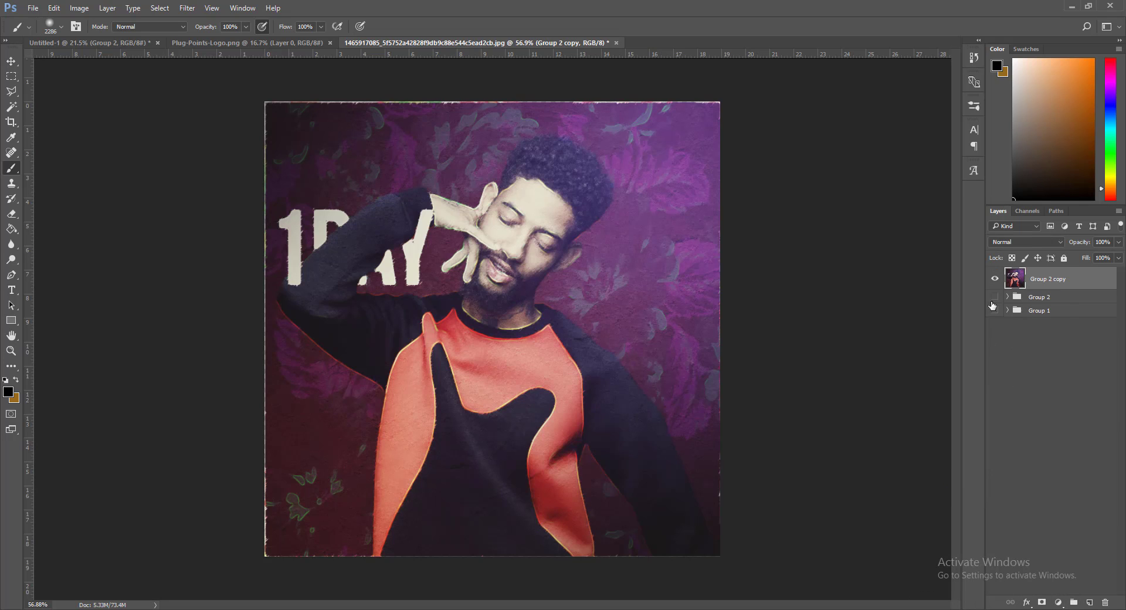
# Step: Copy the whole canvas area of the merged cover to a new layer and delete the Group 2 copy layer
pyautogui.click(11, 76)
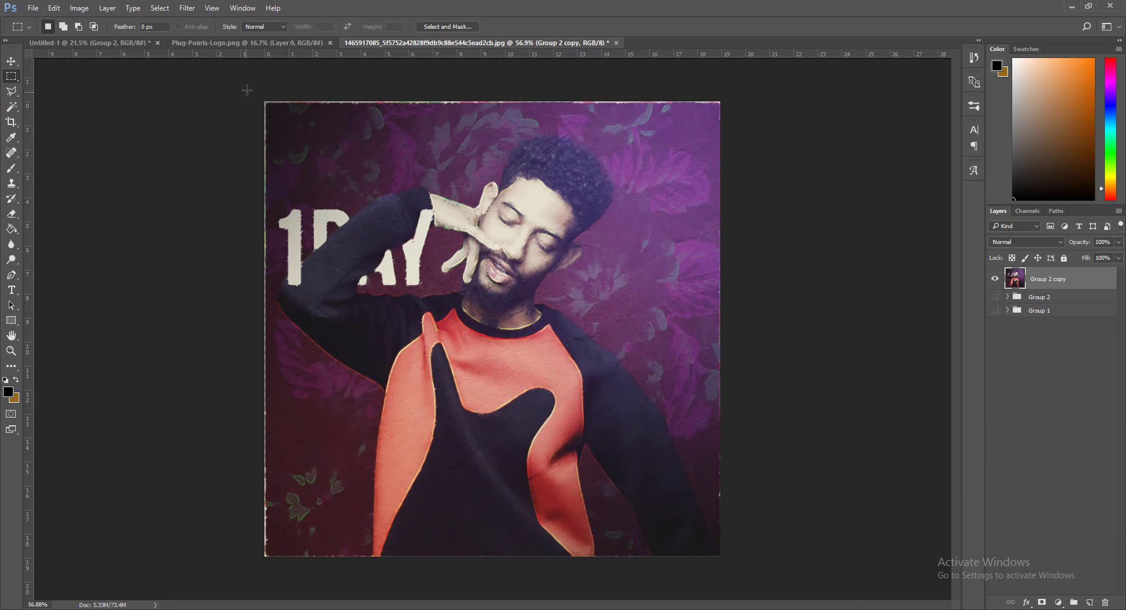
pyautogui.moveTo(246, 90); pyautogui.dragTo(809, 588)
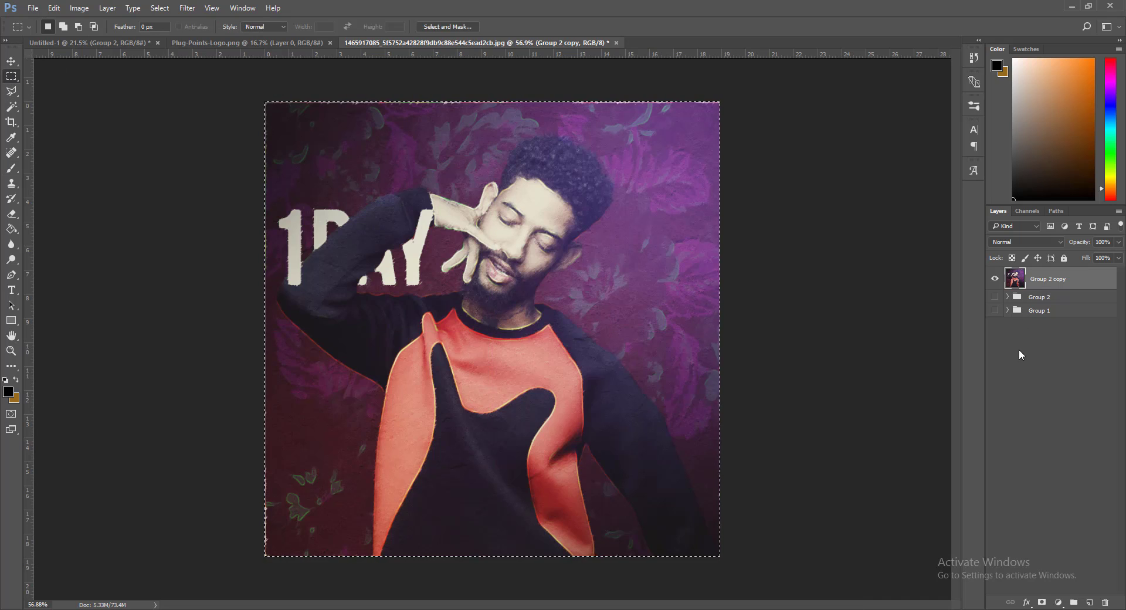
pyautogui.hotkey('ctrl', 'j')
pyautogui.click(1049, 304)
pyautogui.press('Delete')
pyautogui.click(1057, 281)
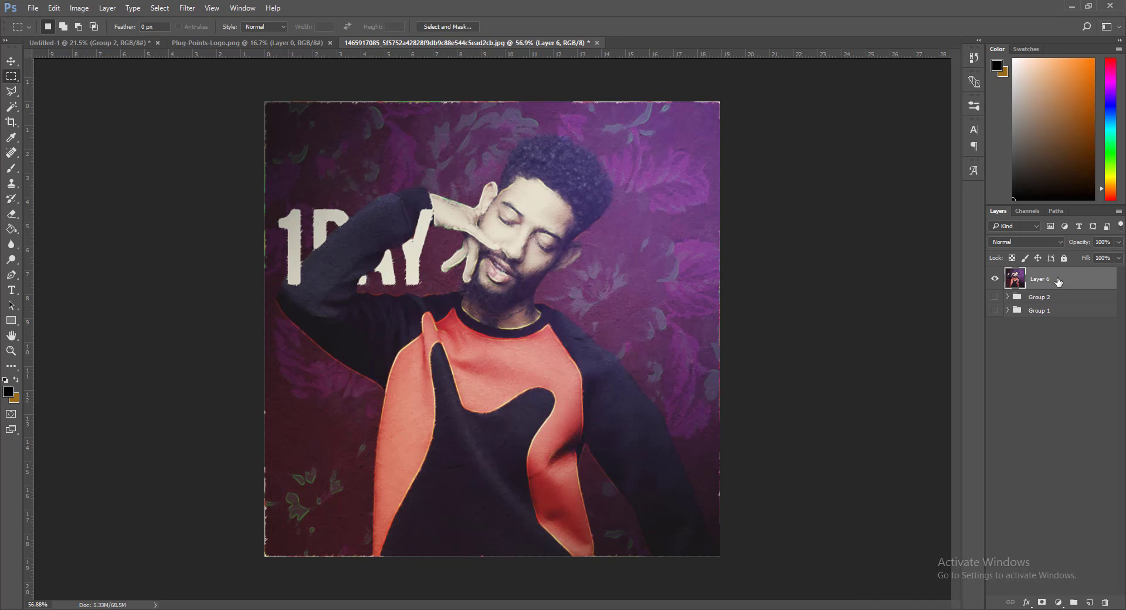
# Step: Scale the cover layer to 97.29% and center it on the canvas, leaving a narrow margin on all sides
pyautogui.hotkey('ctrl', 't')
pyautogui.moveTo(721, 555); pyautogui.dragTo(707, 545)
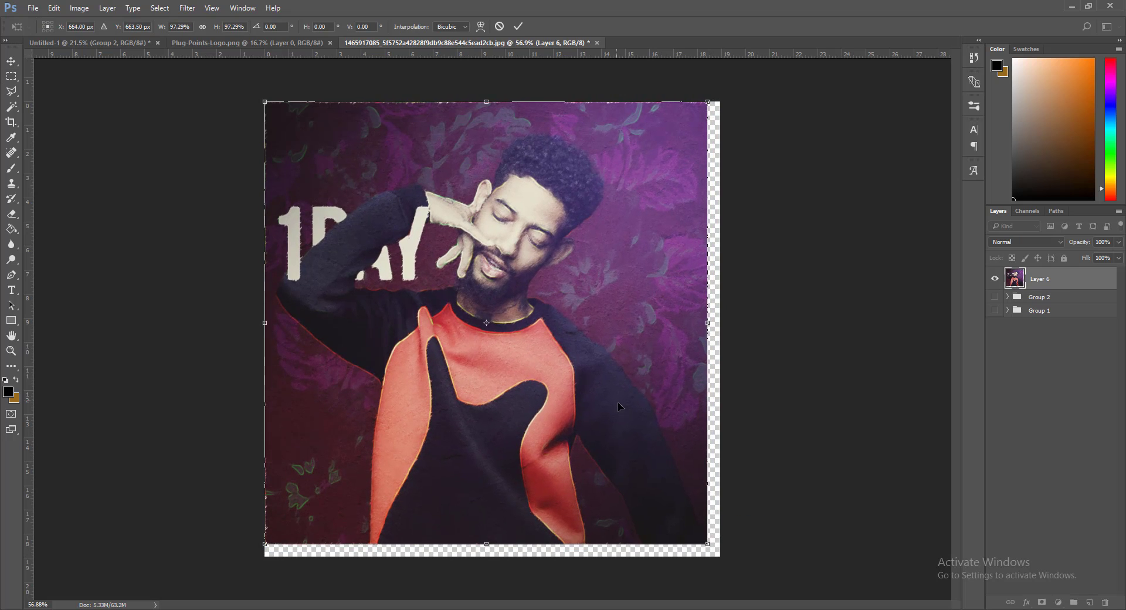
pyautogui.moveTo(618, 404); pyautogui.dragTo(624, 407)
pyautogui.press('m')
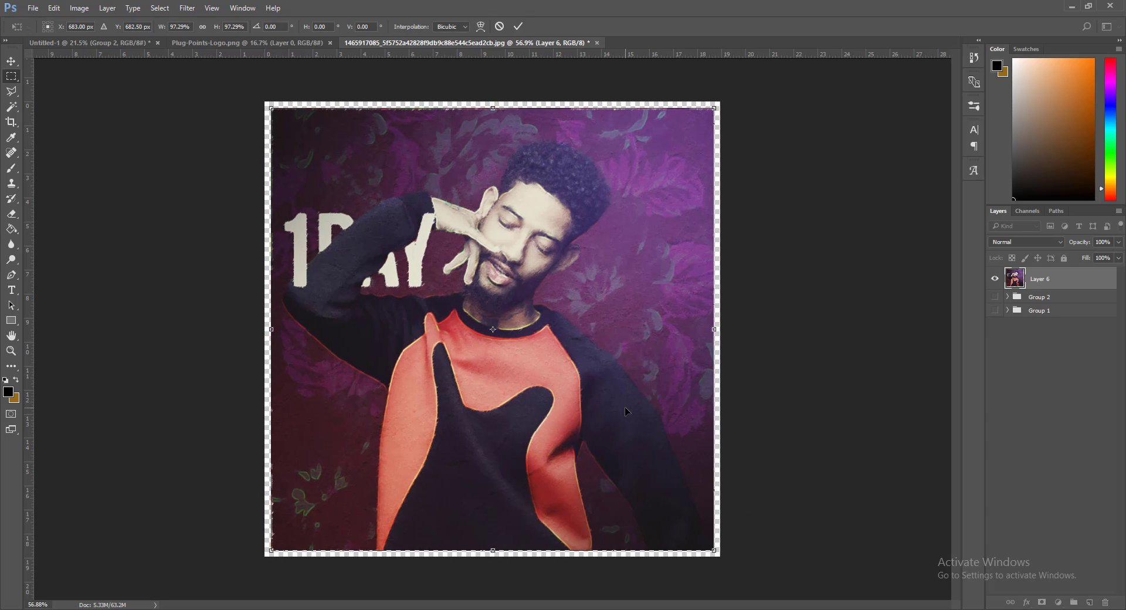
# Step: Add a layer beneath the cover layer and fill it with pale peach as a border
pyautogui.keyDown('ctrl'); pyautogui.click(1088, 602); pyautogui.keyUp('ctrl')
pyautogui.click(1013, 59)
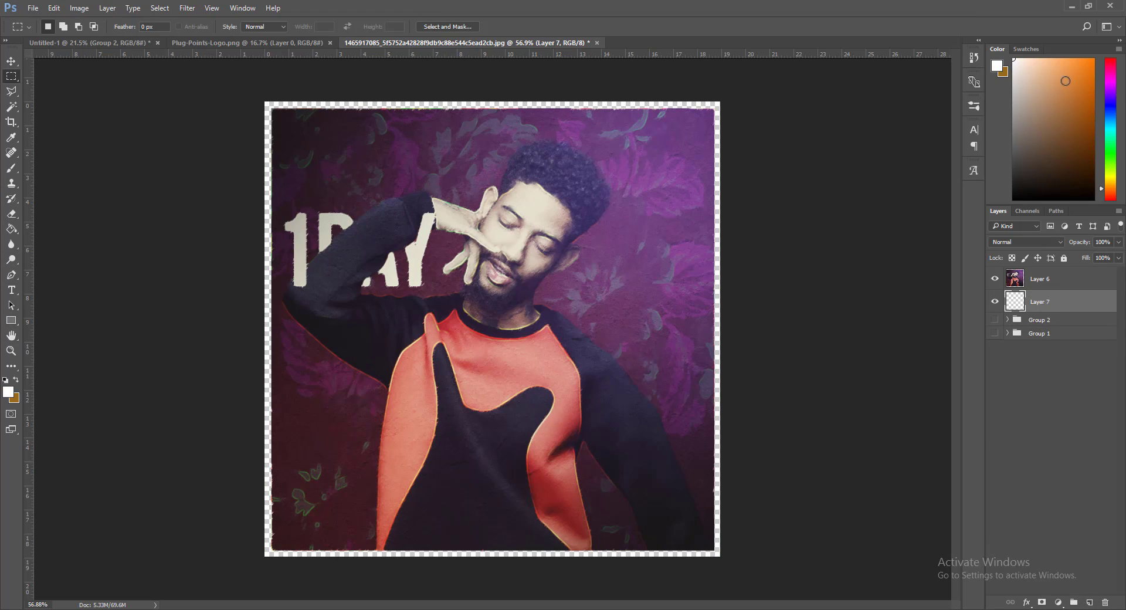
pyautogui.moveTo(1065, 81); pyautogui.dragTo(1037, 64)
pyautogui.click(11, 229)
pyautogui.click(382, 294)
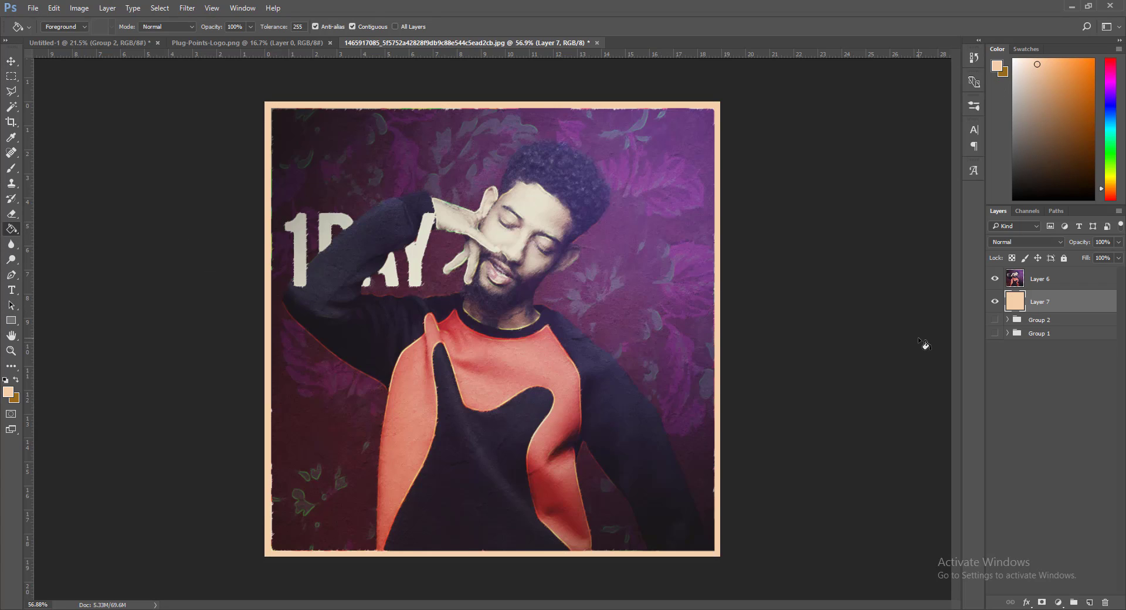
# Step: Place the maxresdefault texture image above the cover layer and enlarge it to fill the whole canvas
pyautogui.click(1064, 280)
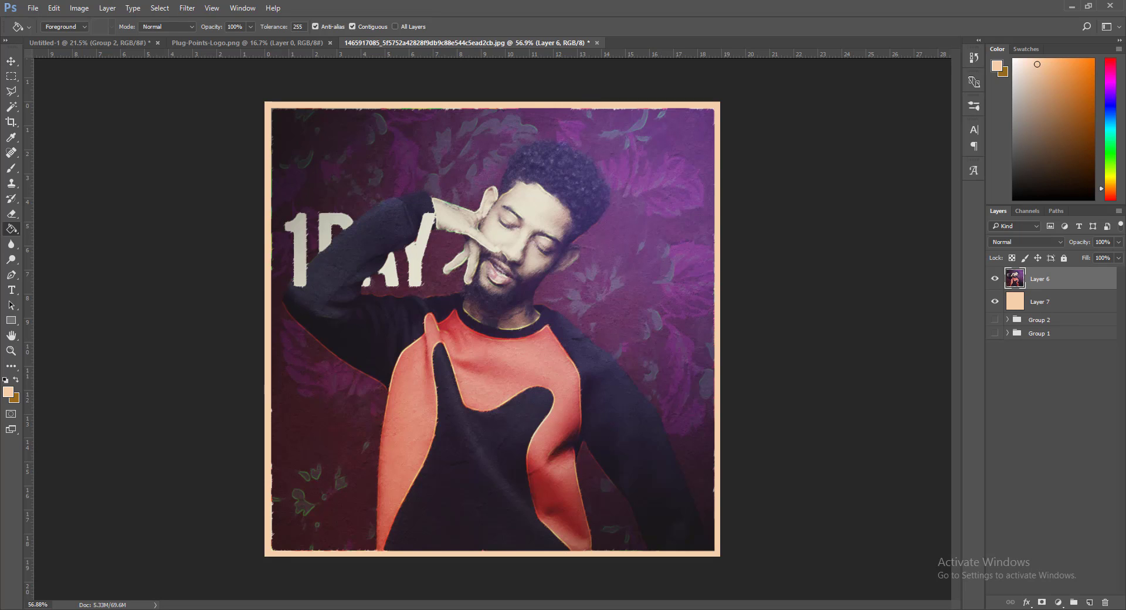
pyautogui.moveTo(1114, 7); pyautogui.dragTo(566, 357)
pyautogui.moveTo(705, 449); pyautogui.dragTo(896, 556)
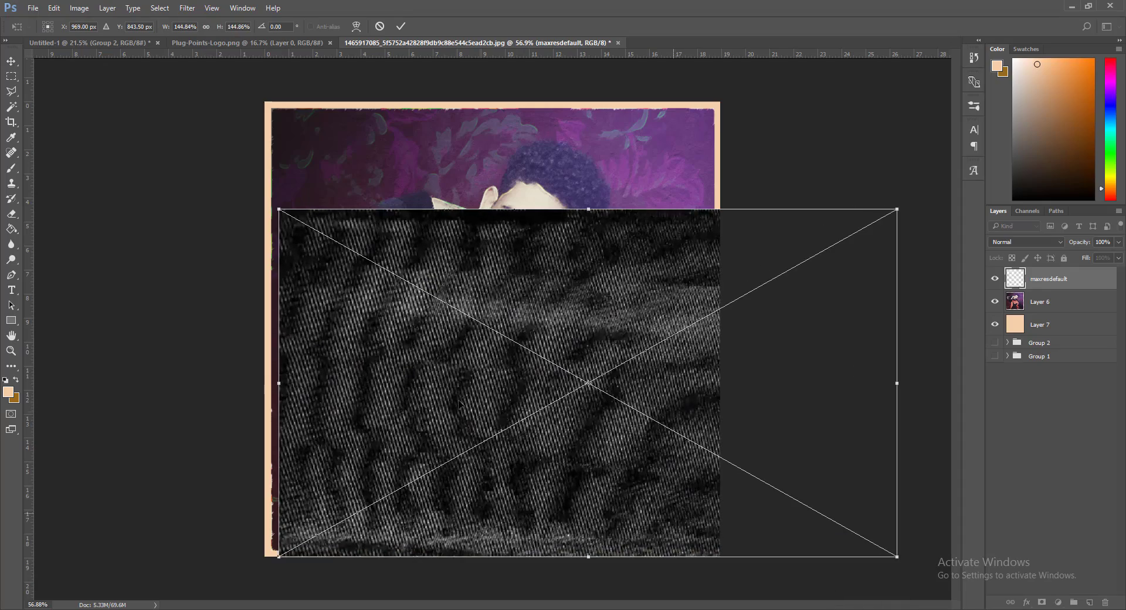
pyautogui.moveTo(280, 212); pyautogui.dragTo(123, 60)
pyautogui.moveTo(476, 341); pyautogui.dragTo(392, 345)
pyautogui.press('Return')
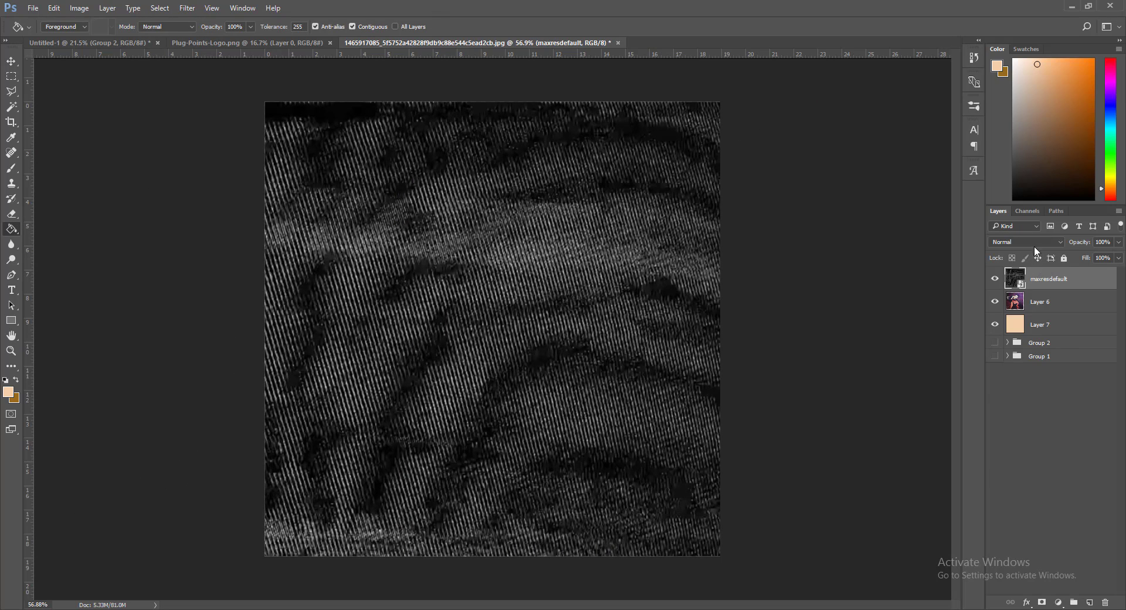
# Step: Set the texture layer's blend mode to Lighten and its opacity to 13%
pyautogui.click(1033, 242)
pyautogui.click(1031, 293)
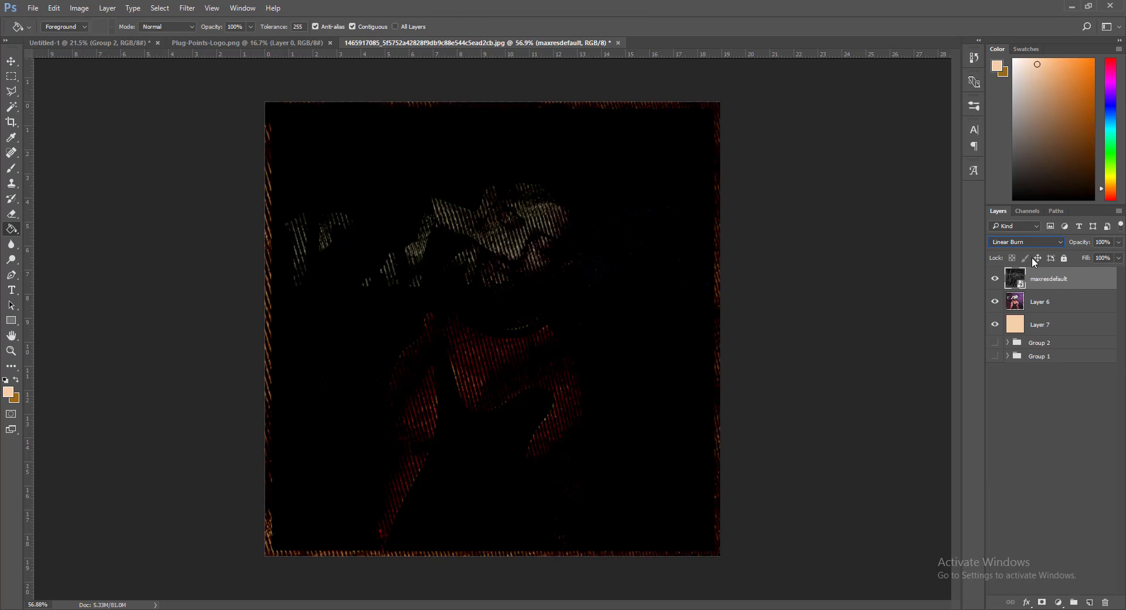
pyautogui.scroll(5, 1036, 238)
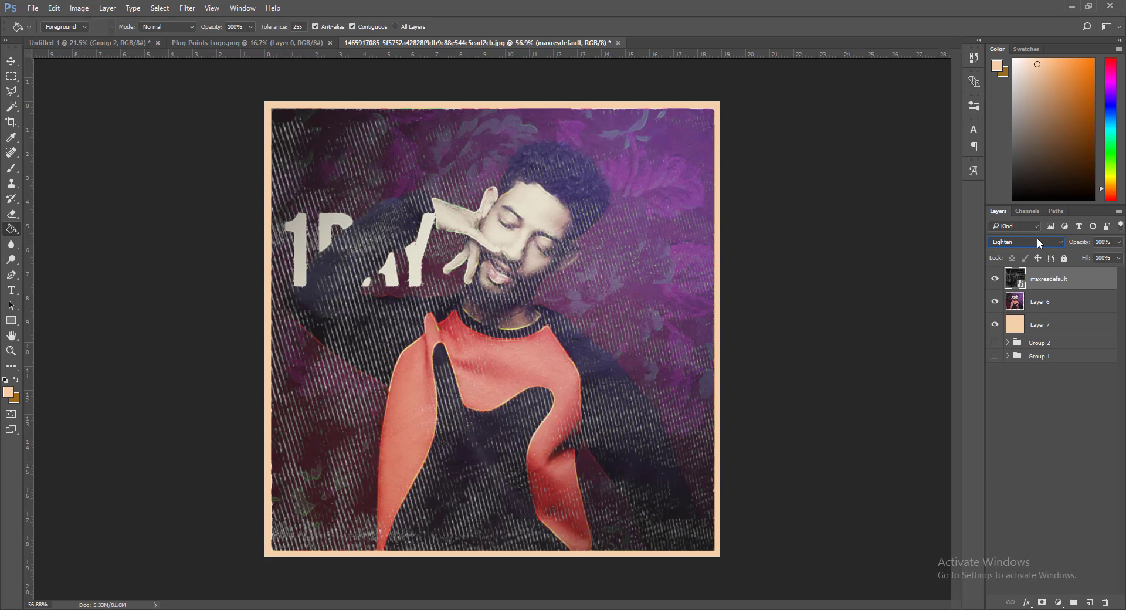
pyautogui.click(1054, 374)
pyautogui.click(1090, 280)
pyautogui.moveTo(1117, 245); pyautogui.dragTo(1071, 260)
pyautogui.click(1000, 402)
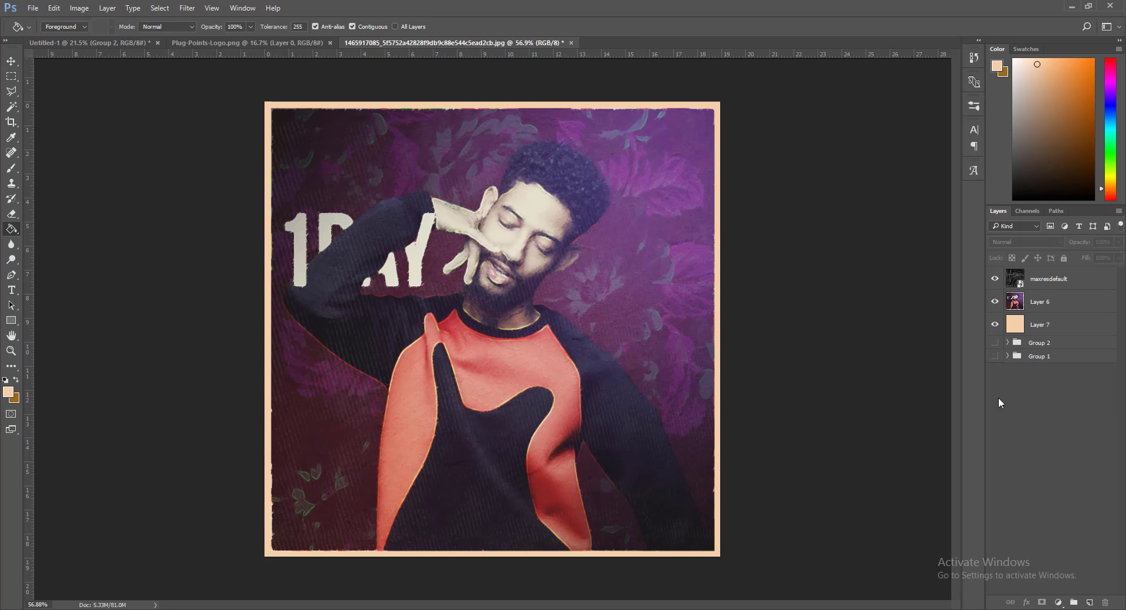
# Step: Group the maxresdefault texture, Layer 6 and Layer 7
pyautogui.click(1066, 294)
pyautogui.keyDown('shift'); pyautogui.click(1053, 329); pyautogui.keyUp('shift')
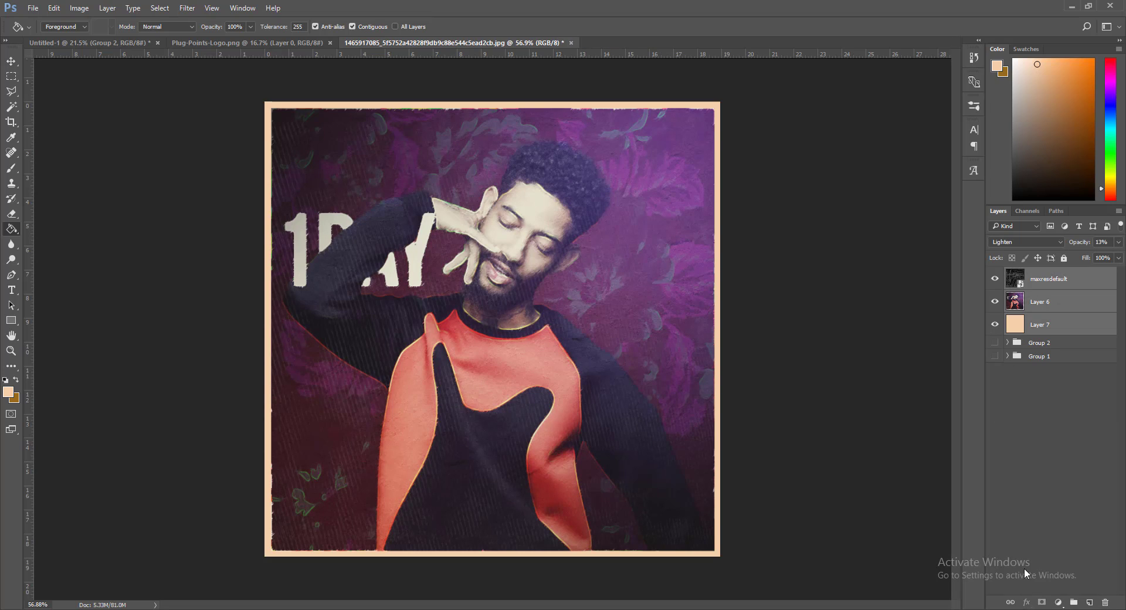
pyautogui.click(1073, 602)
# Step: Duplicate Group 3, hide the original and merge the copy into a single layer
pyautogui.hotkey('ctrl', 'j')
pyautogui.click(994, 287)
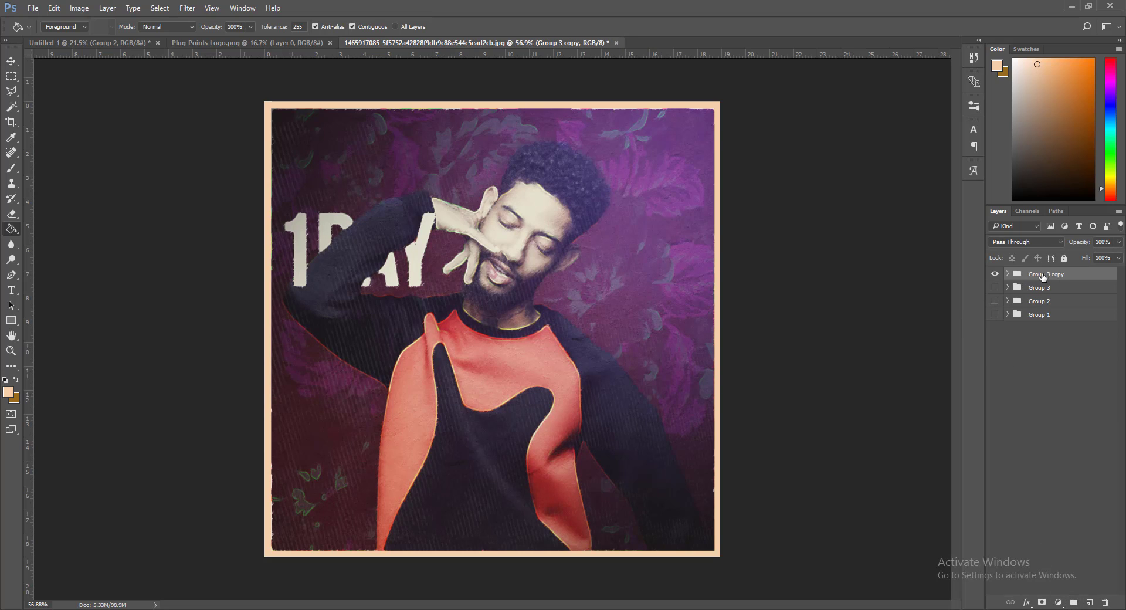
pyautogui.rightClick(1044, 277)
pyautogui.click(938, 494)
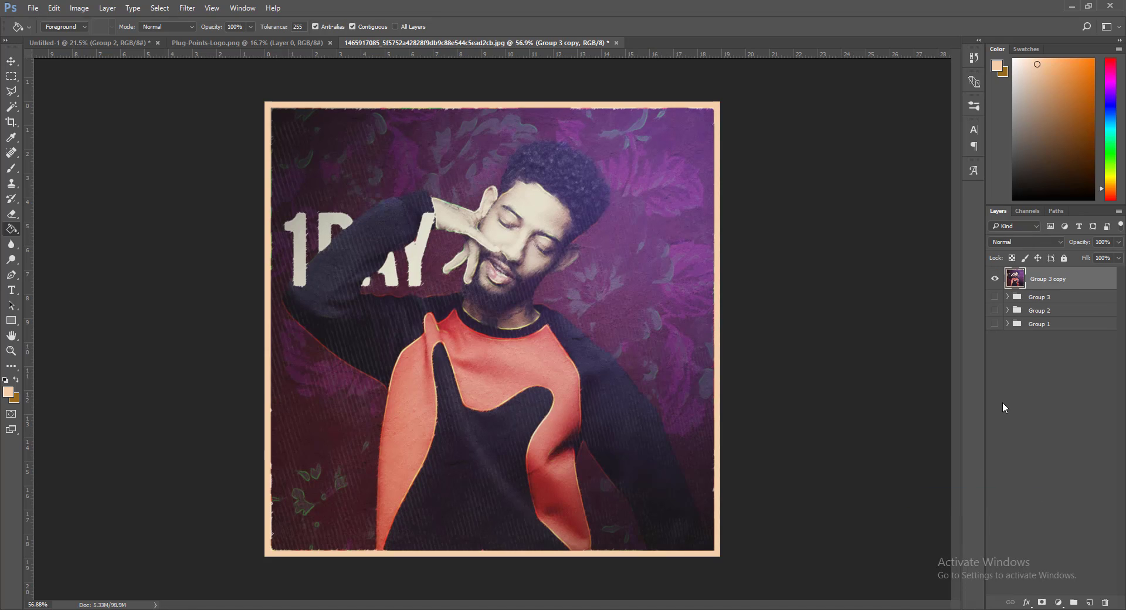